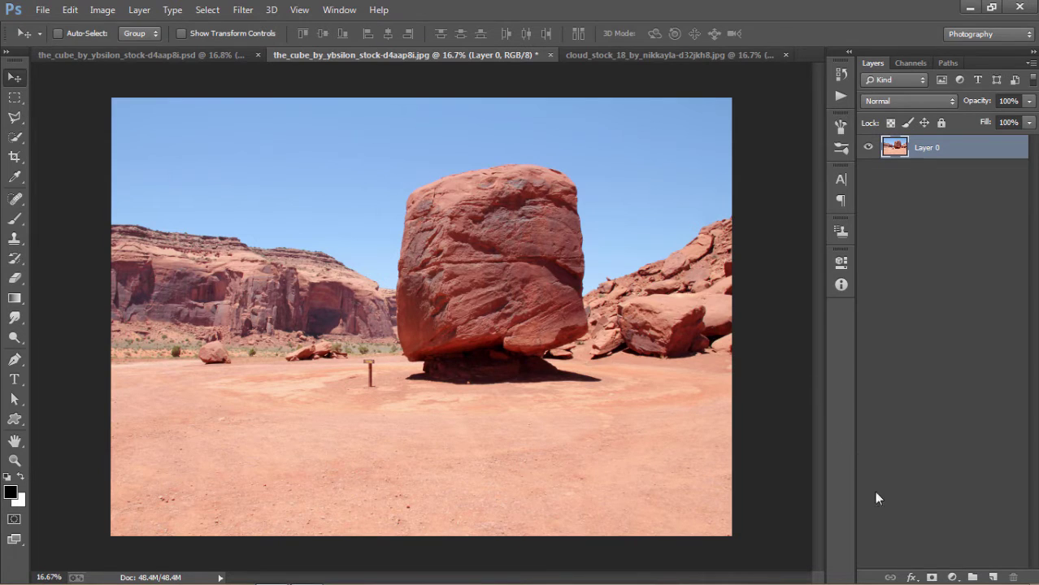
Give Layer 0 a gradient layer mask so only the sandy ground below the horizon shows.
{"action": "left_click", "coordinate": [931, 576]}
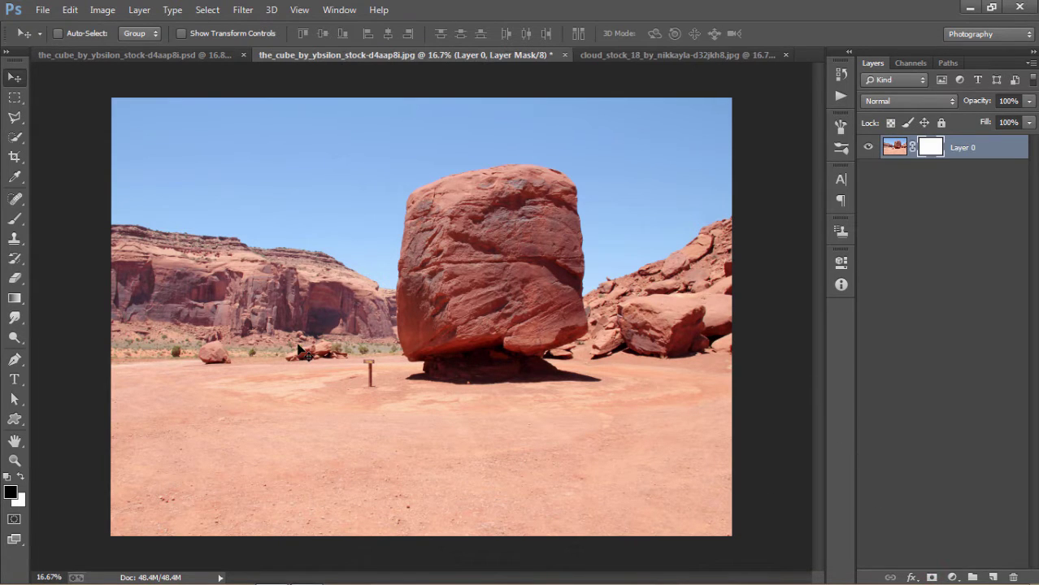
{"action": "left_click", "coordinate": [15, 298]}
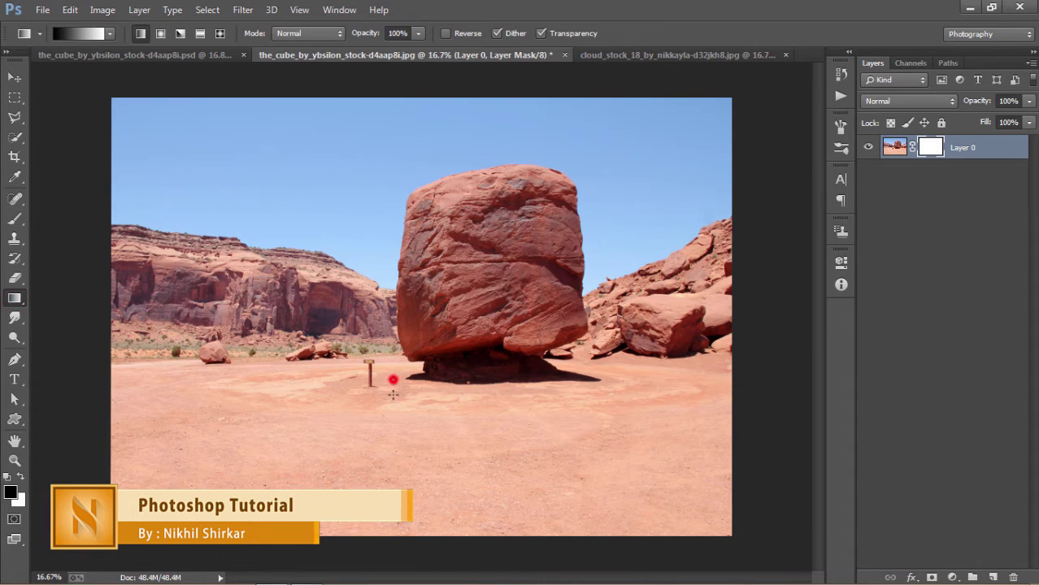
{"action": "left_click_drag", "start_coordinate": [394, 377], "coordinate": [393, 423]}
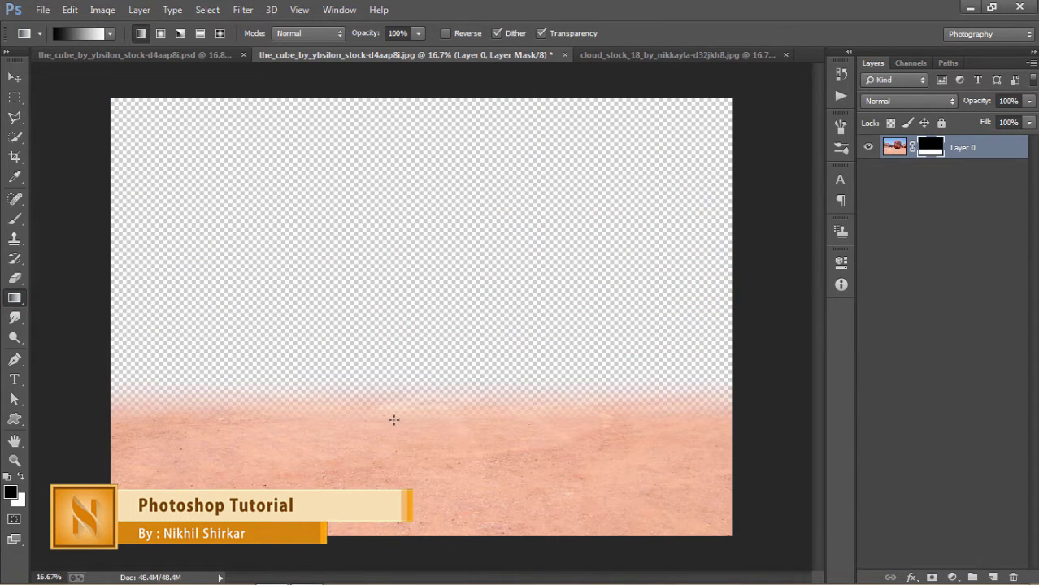
{"action": "left_click", "coordinate": [14, 76]}
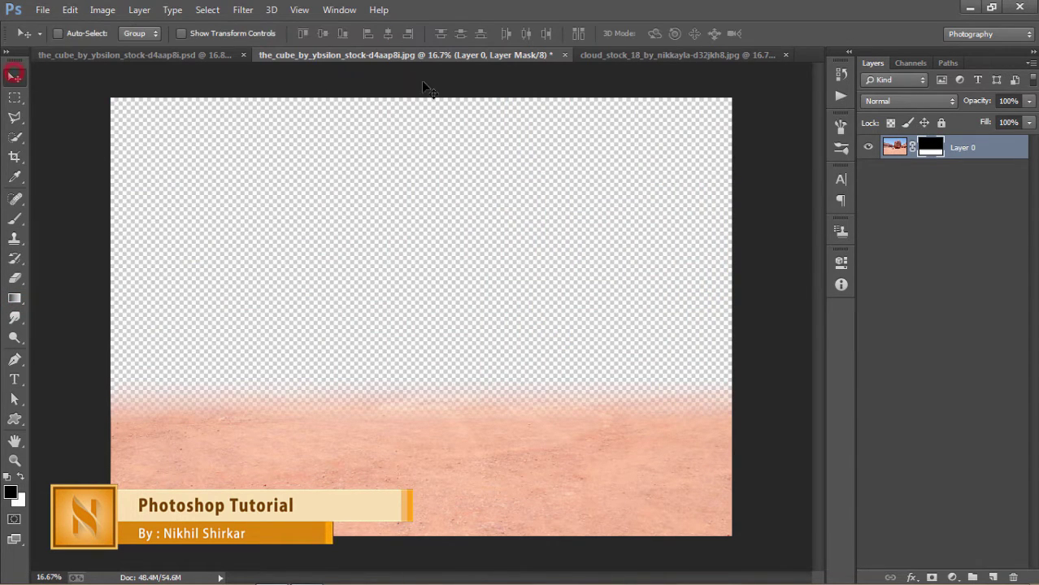
Bring the storm-cloud image into the desert document, close its source, and place it below Layer 0.
{"action": "left_click", "coordinate": [598, 54]}
{"action": "mouse_move", "coordinate": [674, 195]}
{"action": "left_mouse_down"}
{"action": "mouse_move", "coordinate": [510, 63]}
{"action": "mouse_move", "coordinate": [541, 127]}
{"action": "left_mouse_up"}
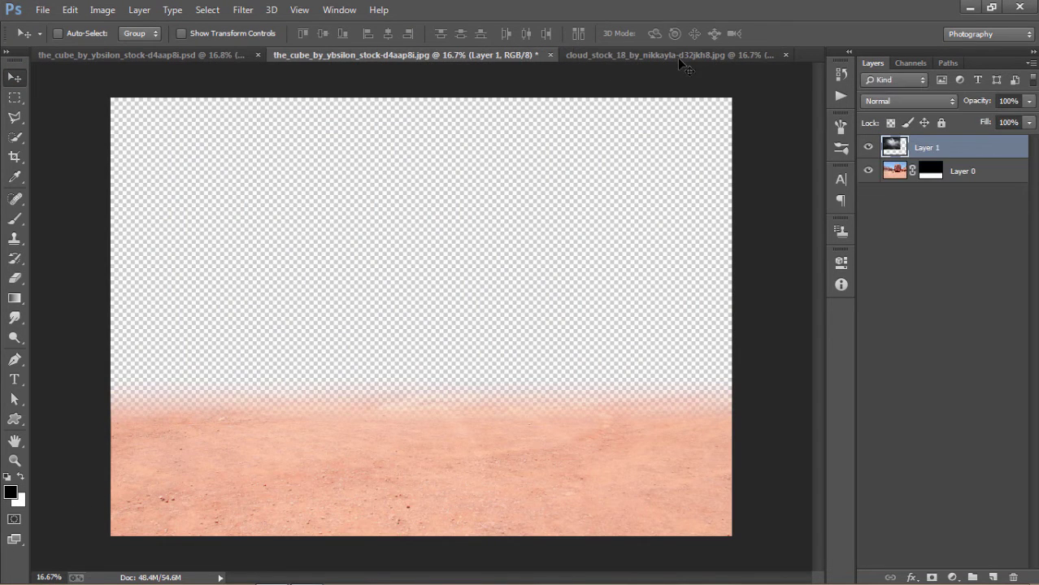
{"action": "left_click", "coordinate": [784, 54]}
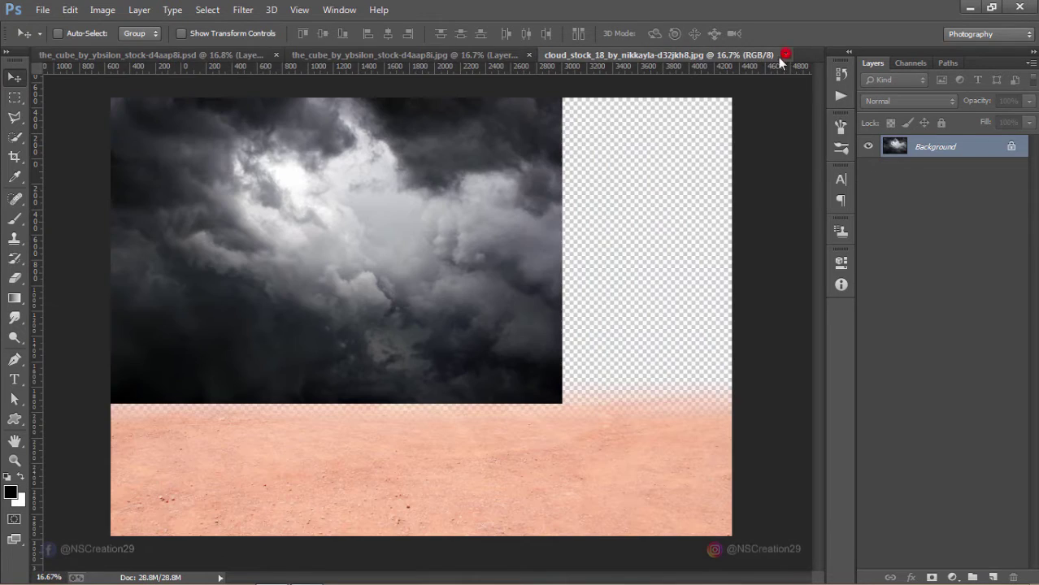
{"action": "left_click_drag", "start_coordinate": [536, 161], "coordinate": [625, 184]}
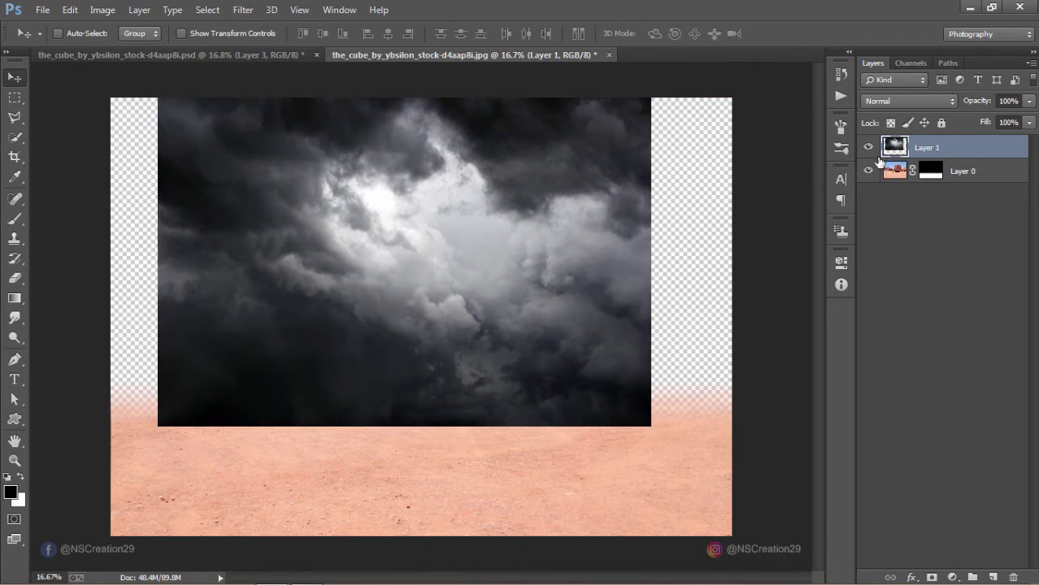
{"action": "left_click_drag", "start_coordinate": [894, 147], "coordinate": [889, 182]}
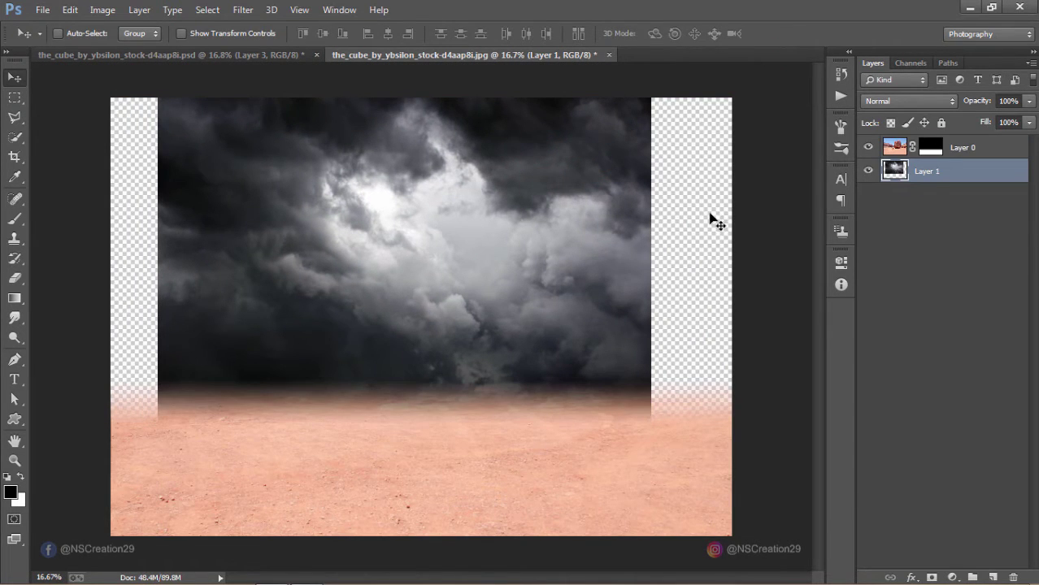
Enlarge the cloud layer to about 144.7% and shift it to fill the sky.
{"action": "key", "text": "ctrl+t"}
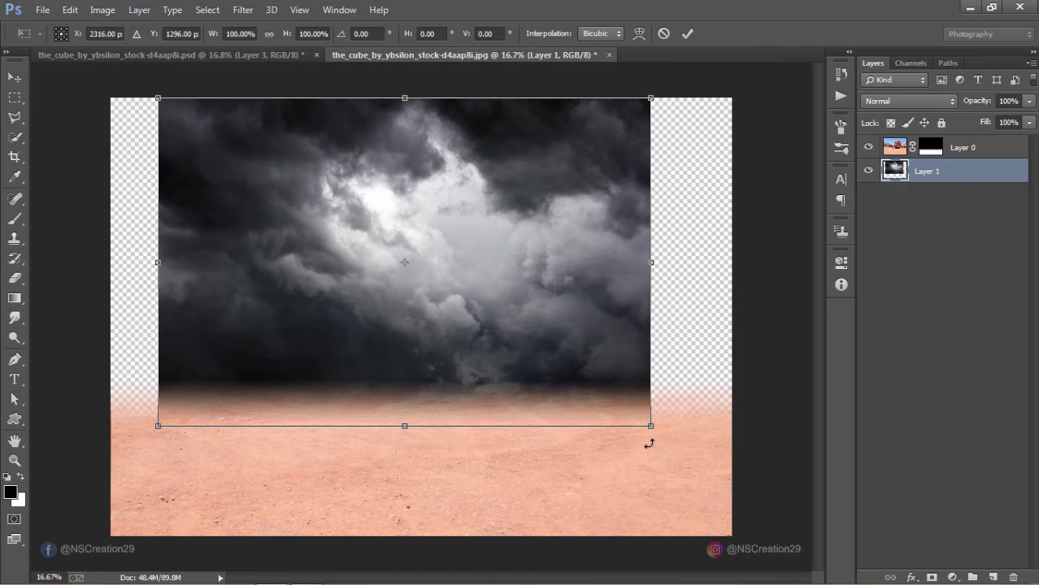
{"action": "left_click_drag", "start_coordinate": [649, 430], "coordinate": [762, 454]}
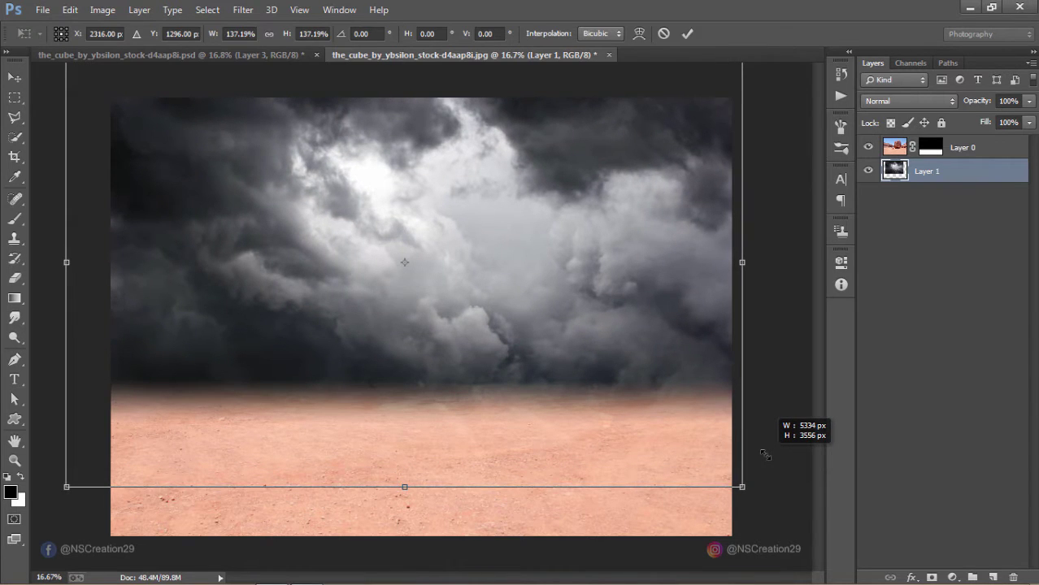
{"action": "left_click_drag", "start_coordinate": [762, 453], "coordinate": [800, 472]}
{"action": "left_click", "coordinate": [680, 38]}
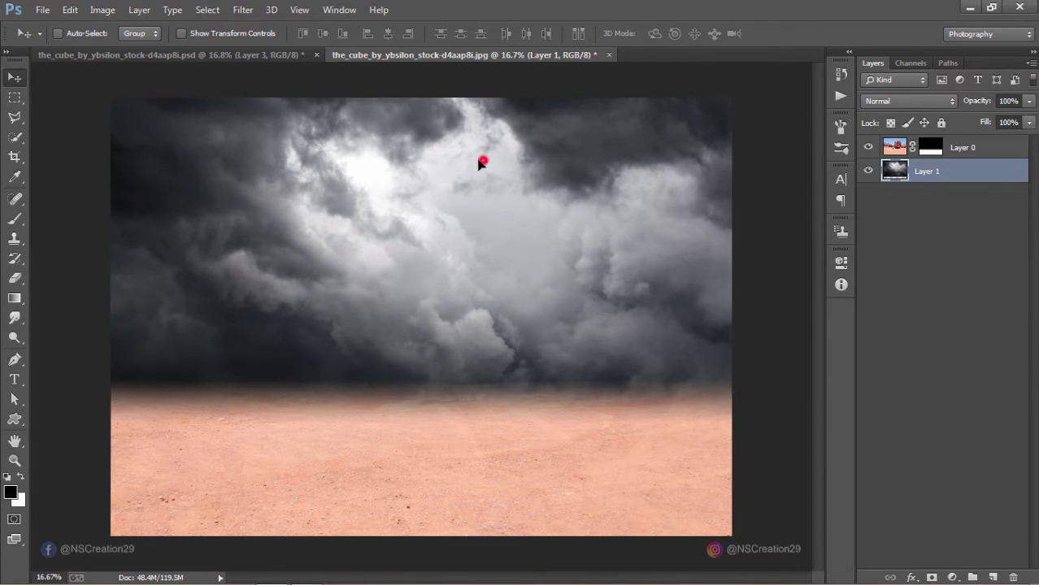
{"action": "left_click_drag", "start_coordinate": [483, 157], "coordinate": [460, 159]}
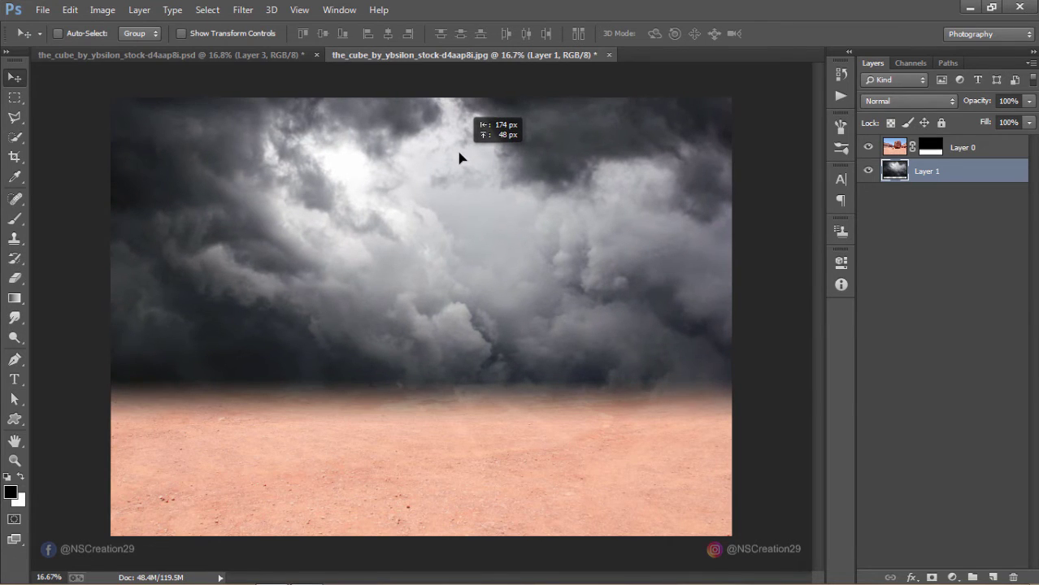
{"action": "left_click_drag", "start_coordinate": [460, 159], "coordinate": [458, 156]}
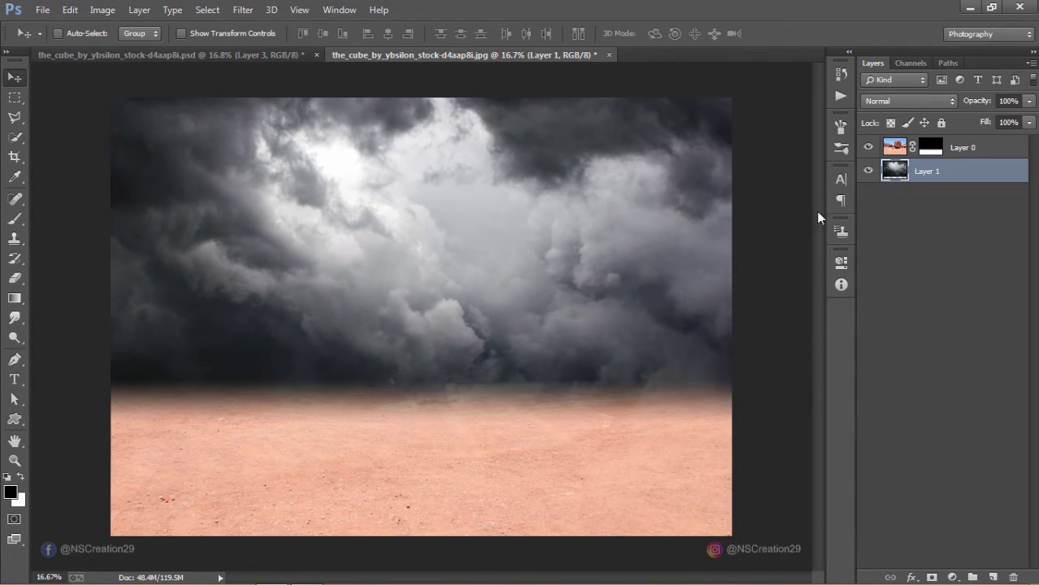
Scale up the desert Layer 0 and reposition it to cover the bottom edge.
{"action": "left_click", "coordinate": [894, 149]}
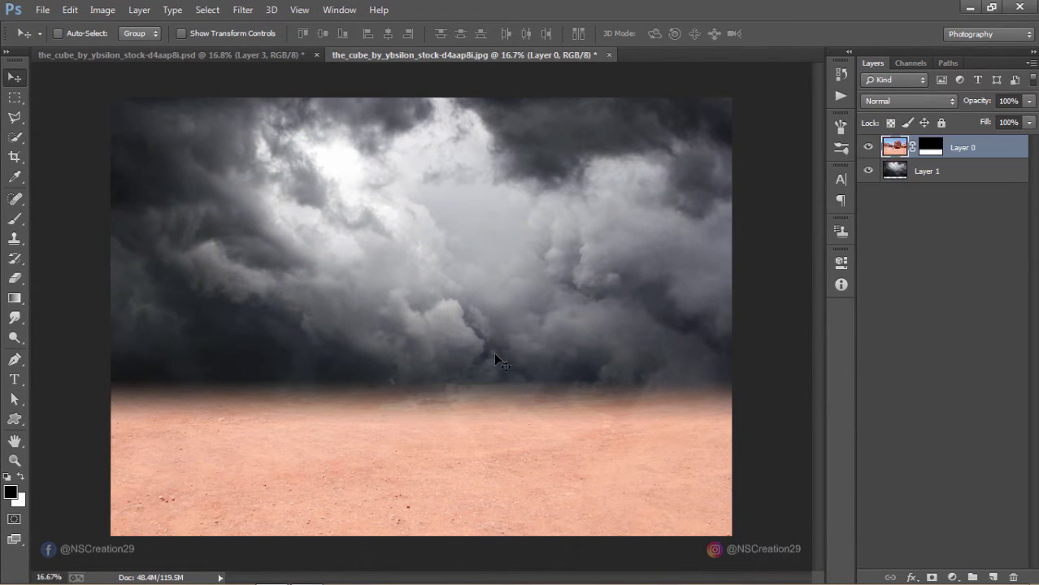
{"action": "key", "text": "ctrl+t"}
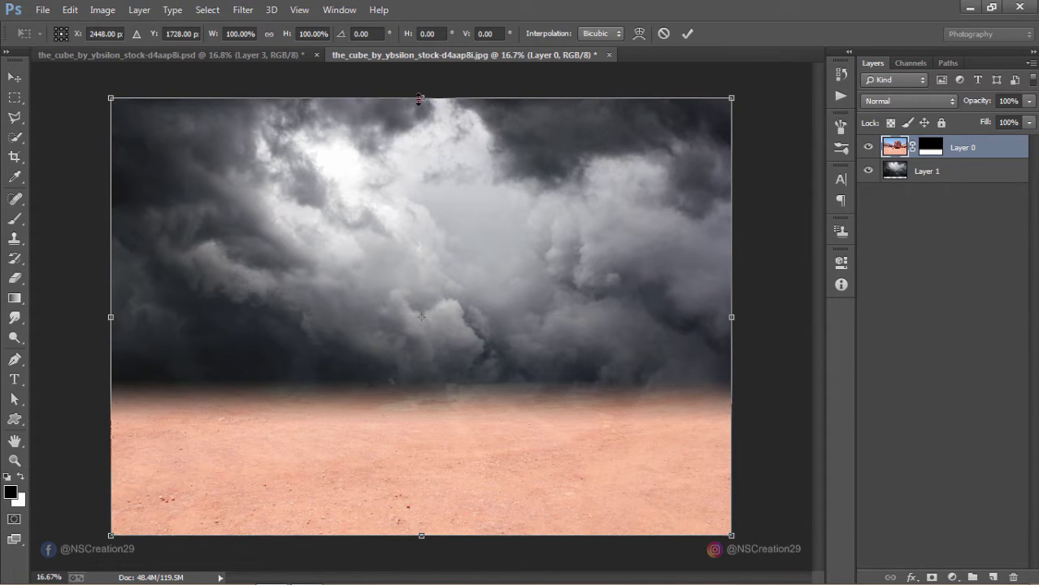
{"action": "mouse_move", "coordinate": [419, 98]}
{"action": "left_mouse_down"}
{"action": "mouse_move", "coordinate": [419, 20]}
{"action": "mouse_move", "coordinate": [421, 98]}
{"action": "left_mouse_up"}
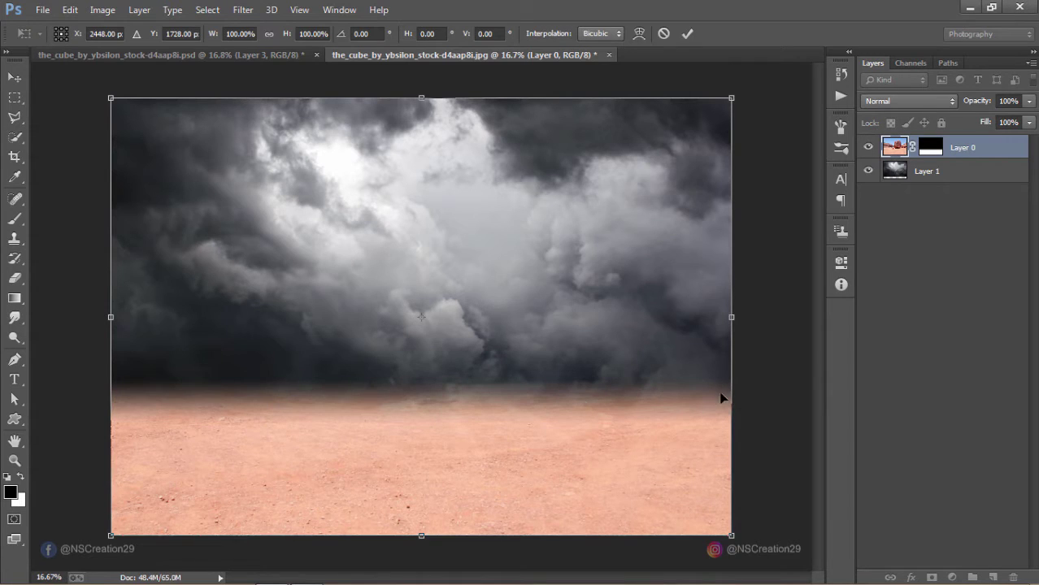
{"action": "left_click_drag", "start_coordinate": [731, 536], "coordinate": [800, 557]}
{"action": "left_click", "coordinate": [688, 33]}
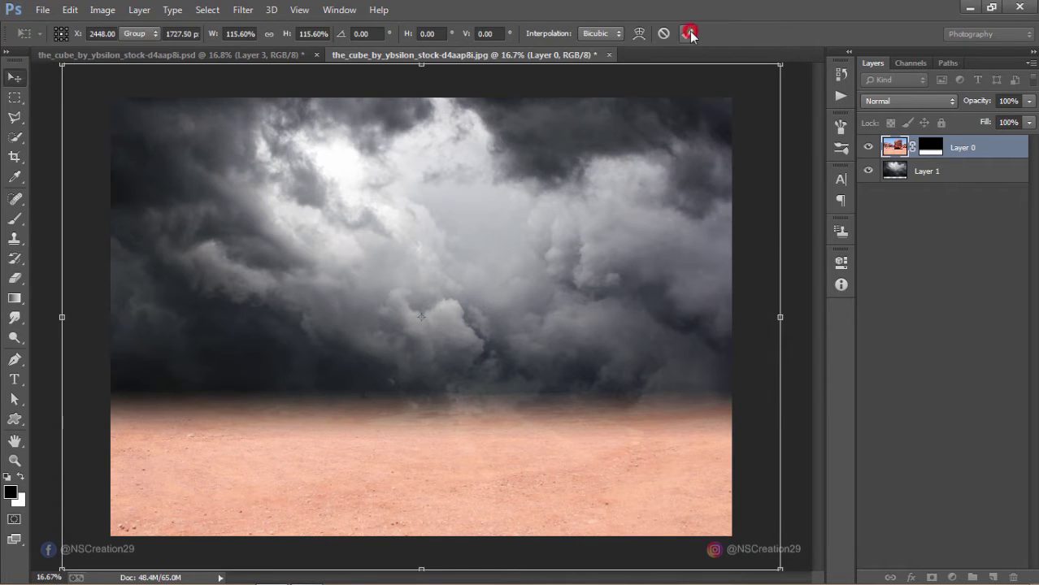
{"action": "left_click_drag", "start_coordinate": [505, 410], "coordinate": [510, 381]}
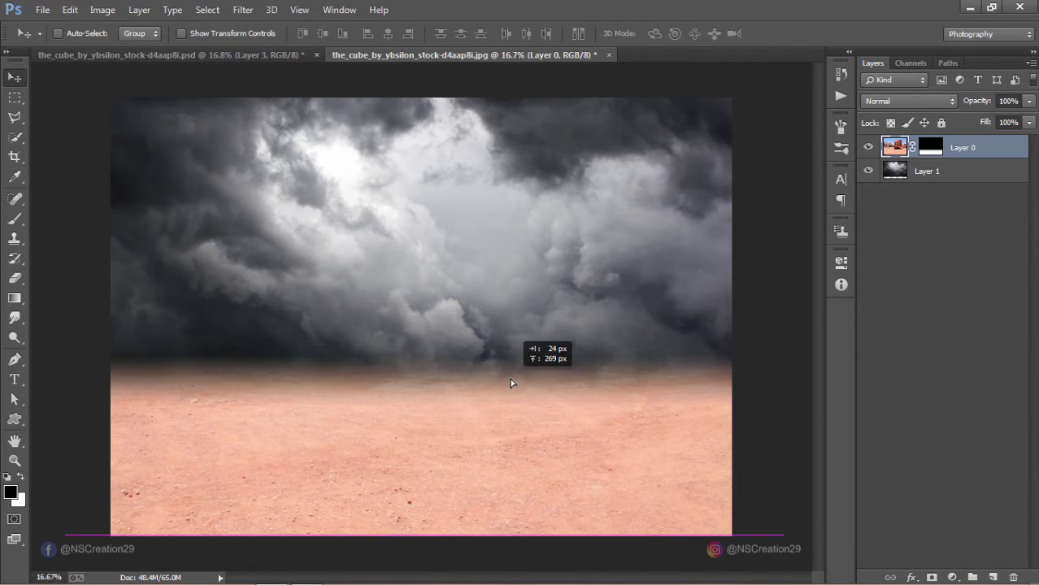
{"action": "left_click_drag", "start_coordinate": [511, 381], "coordinate": [509, 379]}
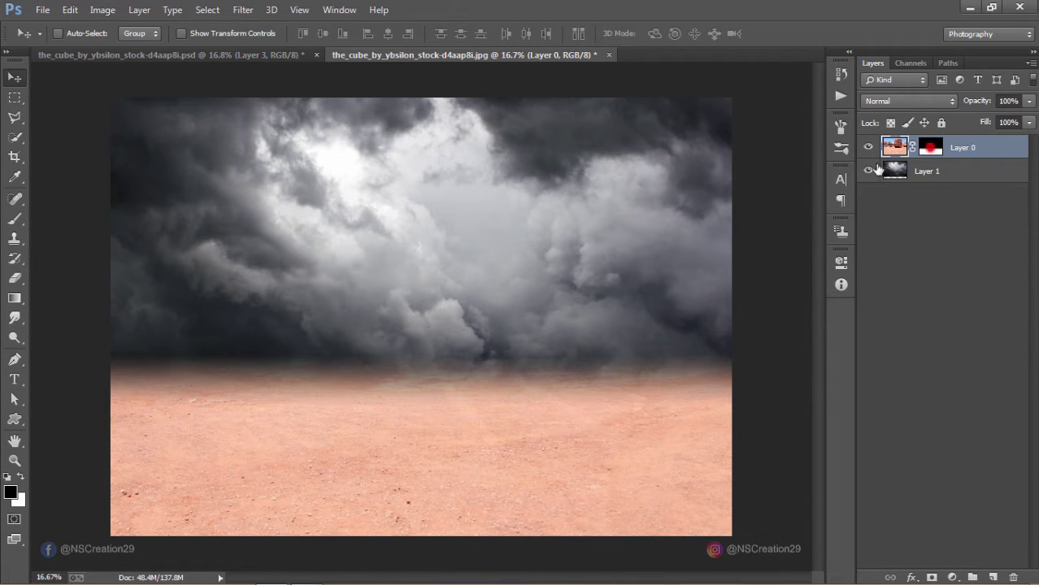
Redraw the gradient on Layer 0's mask to softly blend the horizon into the clouds.
{"action": "left_click", "coordinate": [929, 147]}
{"action": "left_click", "coordinate": [14, 298]}
{"action": "mouse_move", "coordinate": [439, 350]}
{"action": "left_mouse_down"}
{"action": "mouse_move", "coordinate": [446, 429]}
{"action": "mouse_move", "coordinate": [442, 374]}
{"action": "mouse_move", "coordinate": [449, 415]}
{"action": "left_mouse_up"}
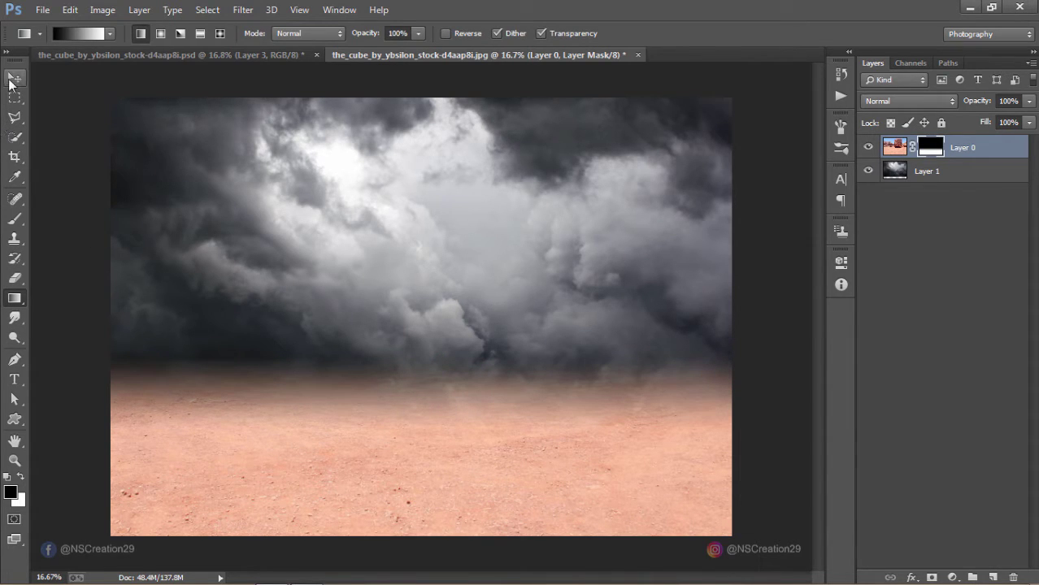
{"action": "left_click", "coordinate": [15, 77]}
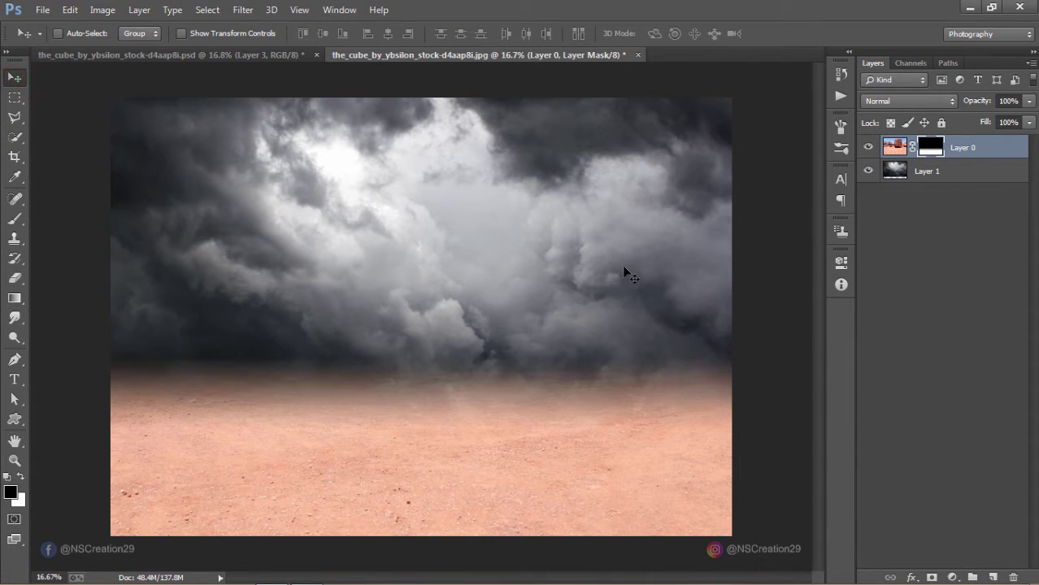
{"action": "left_click", "coordinate": [841, 282]}
Add a Hue/Saturation adjustment above Layer 1 with Saturation -99 and Lightness +14.
{"action": "left_click", "coordinate": [949, 171]}
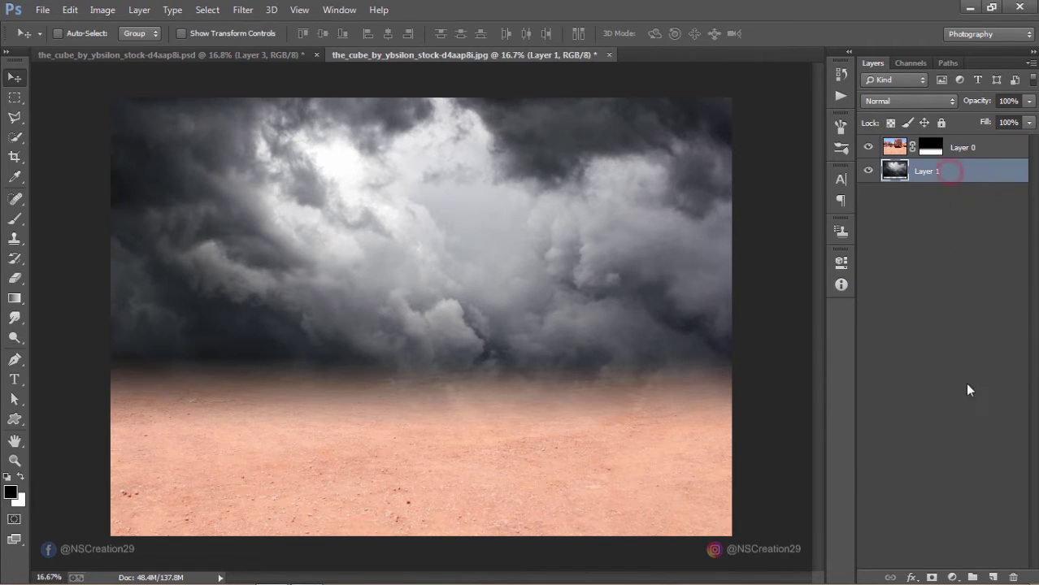
{"action": "left_click", "coordinate": [952, 577]}
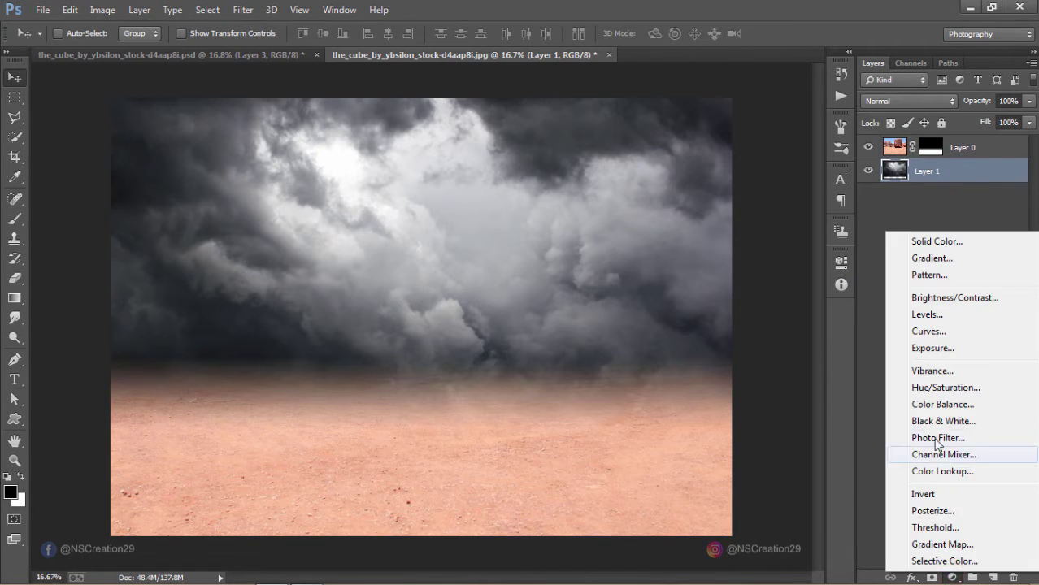
{"action": "left_click", "coordinate": [933, 387]}
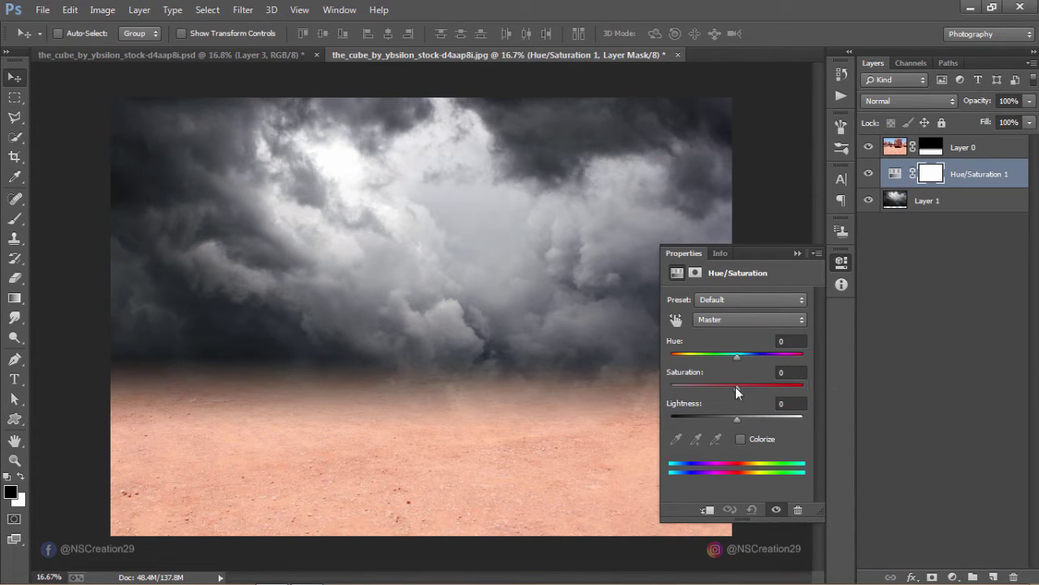
{"action": "left_click_drag", "start_coordinate": [736, 388], "coordinate": [671, 387]}
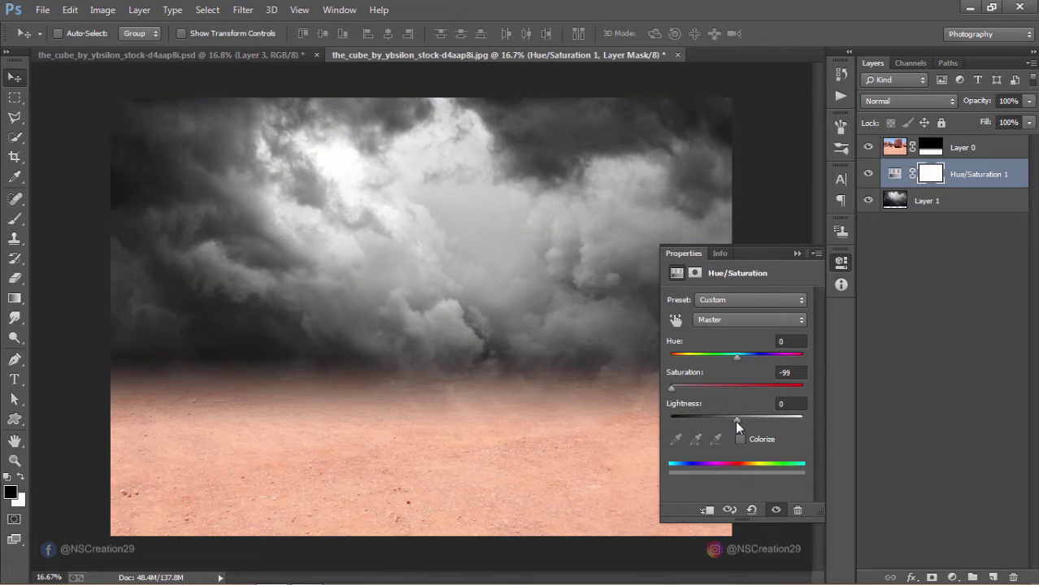
{"action": "left_click_drag", "start_coordinate": [734, 421], "coordinate": [739, 420]}
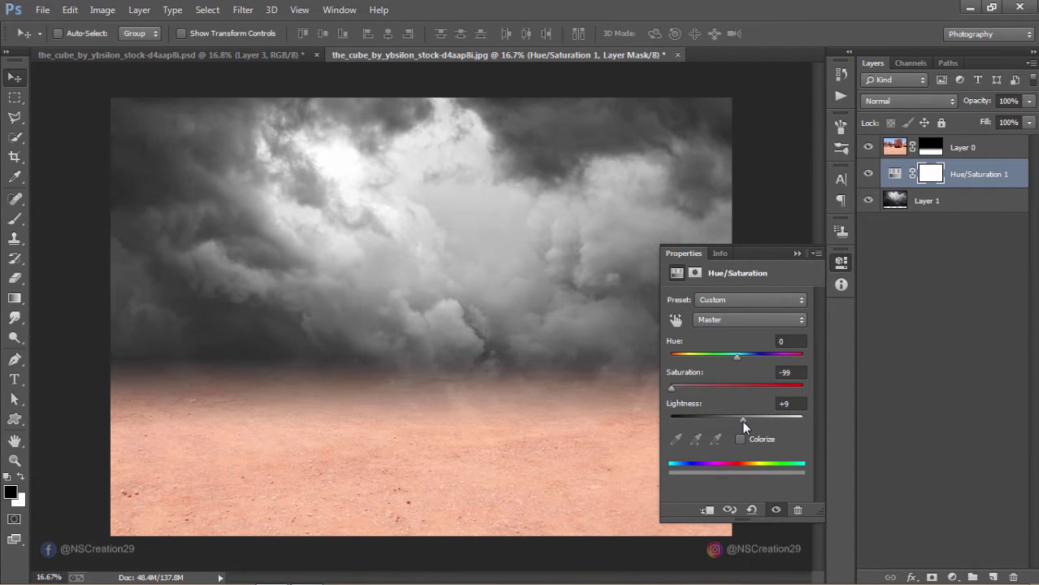
{"action": "left_click_drag", "start_coordinate": [742, 421], "coordinate": [745, 422]}
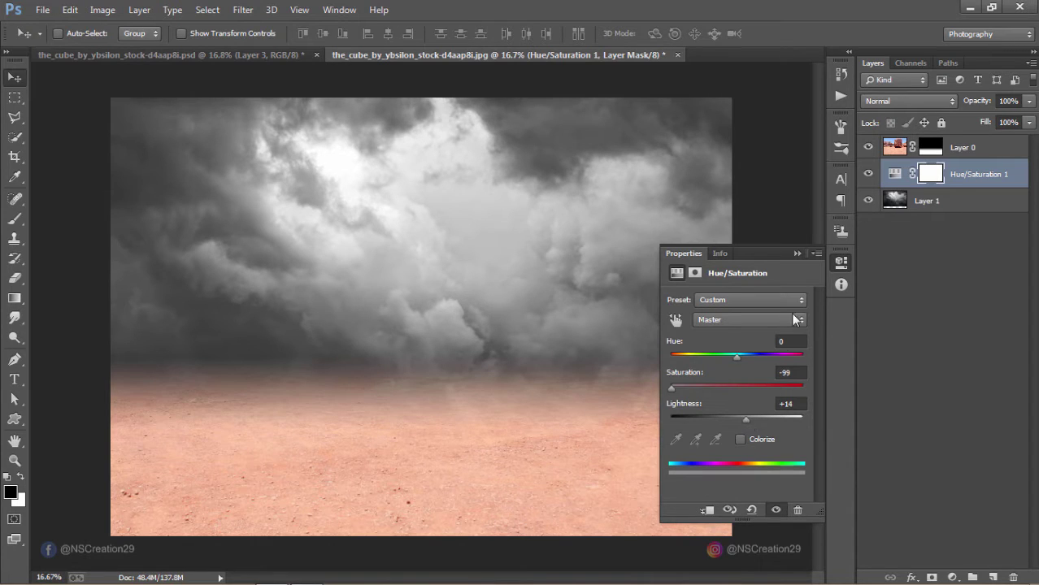
{"action": "left_click", "coordinate": [793, 258]}
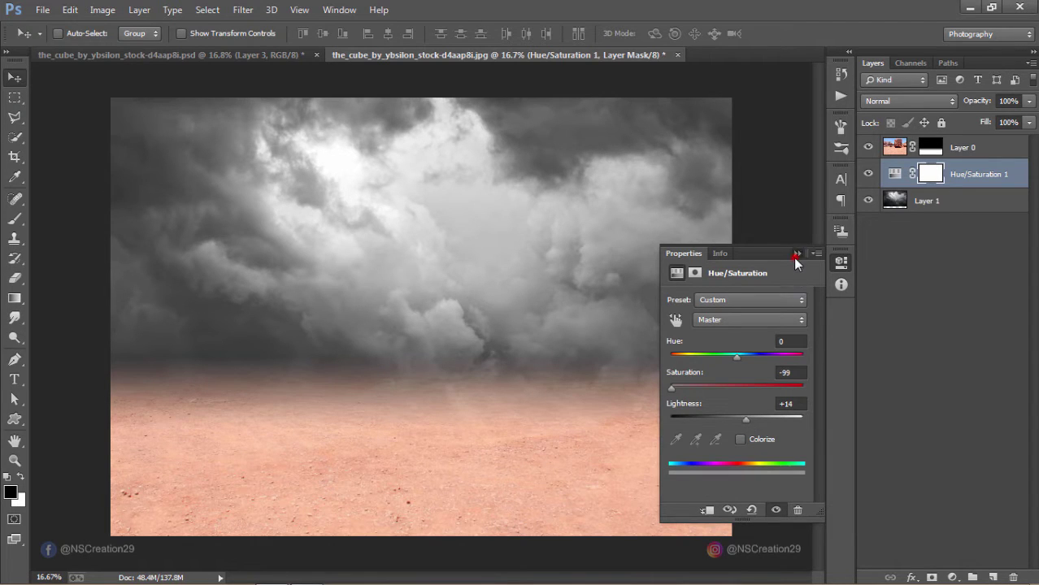
{"action": "left_click", "coordinate": [868, 174]}
{"action": "left_click", "coordinate": [868, 176]}
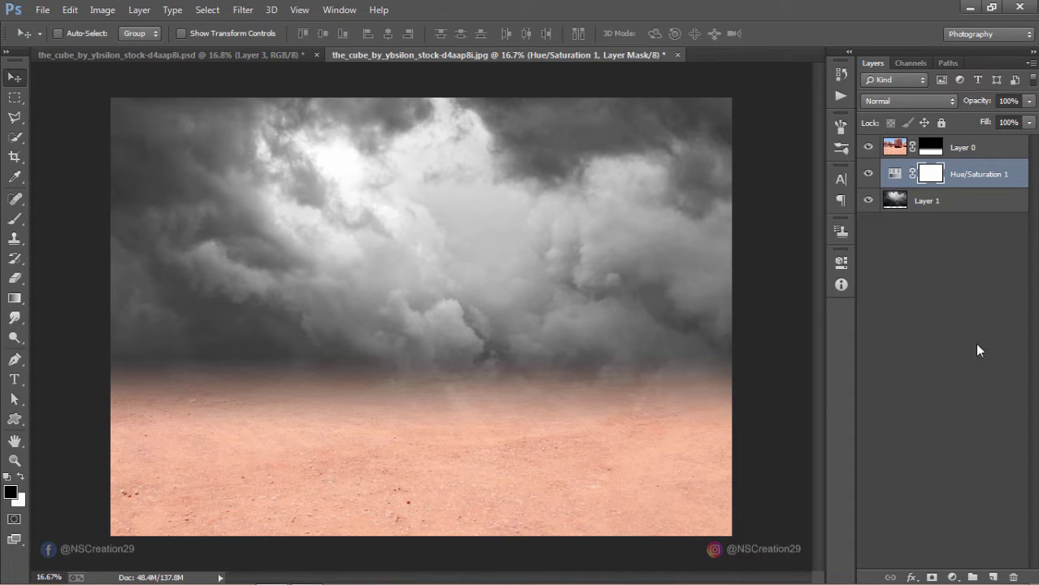
Add a Brightness/Contrast adjustment with Contrast -50 and Brightness 7, comparing it on and off.
{"action": "left_click", "coordinate": [953, 576]}
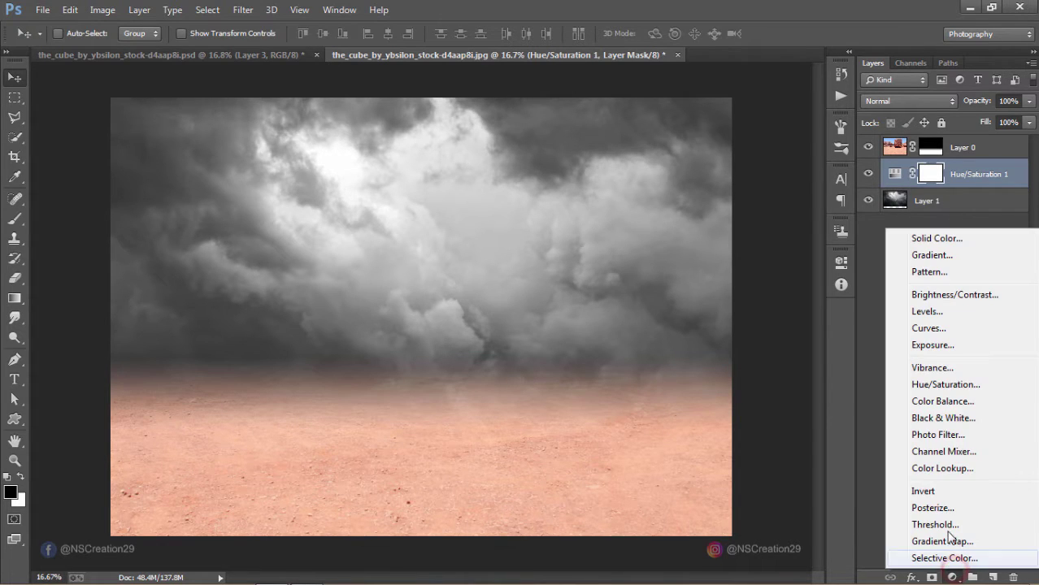
{"action": "left_click", "coordinate": [923, 295]}
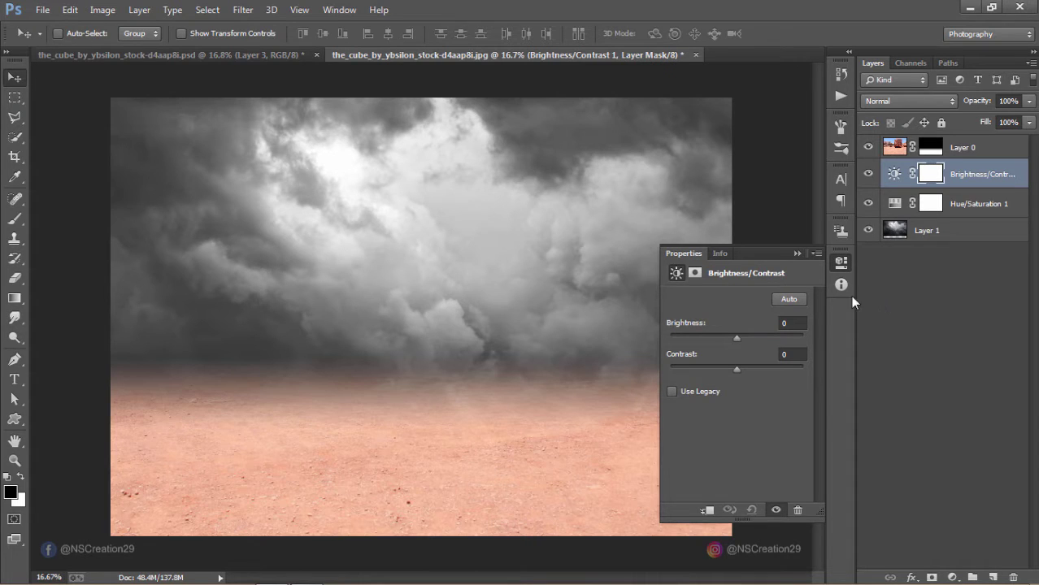
{"action": "left_click_drag", "start_coordinate": [737, 368], "coordinate": [668, 367]}
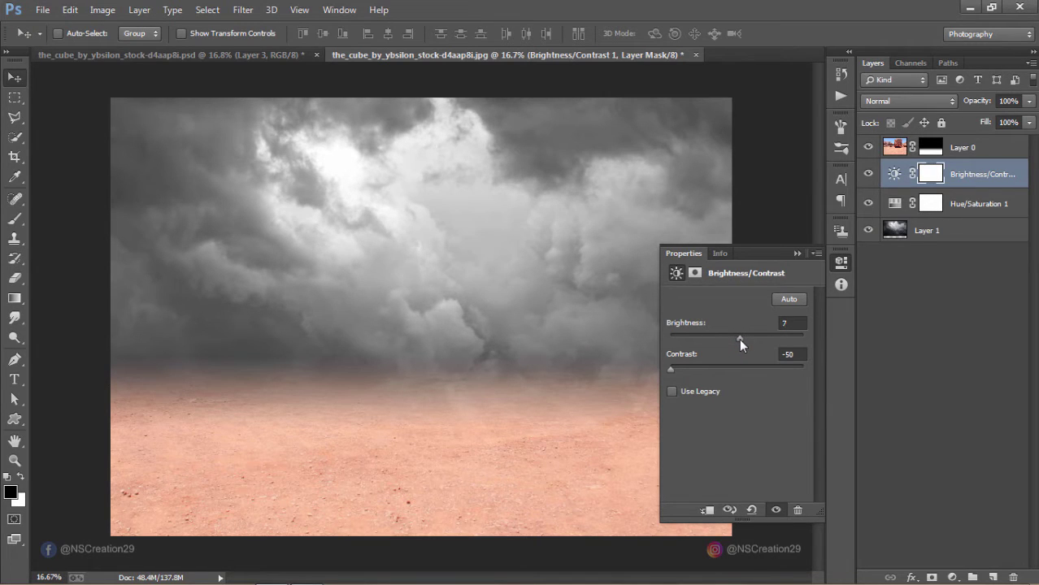
{"action": "left_click", "coordinate": [798, 254]}
{"action": "left_click", "coordinate": [868, 174]}
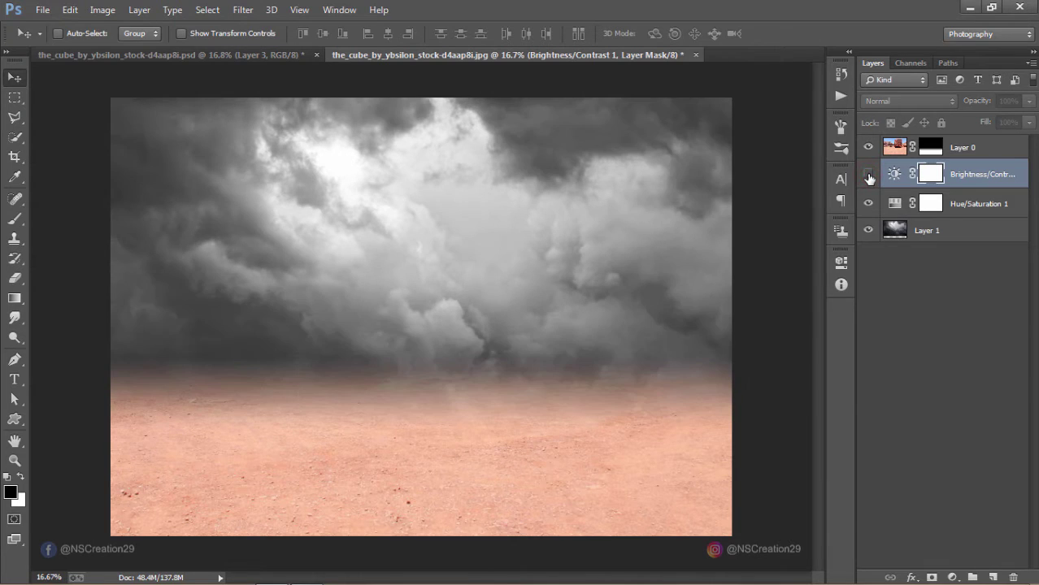
{"action": "left_click", "coordinate": [868, 174]}
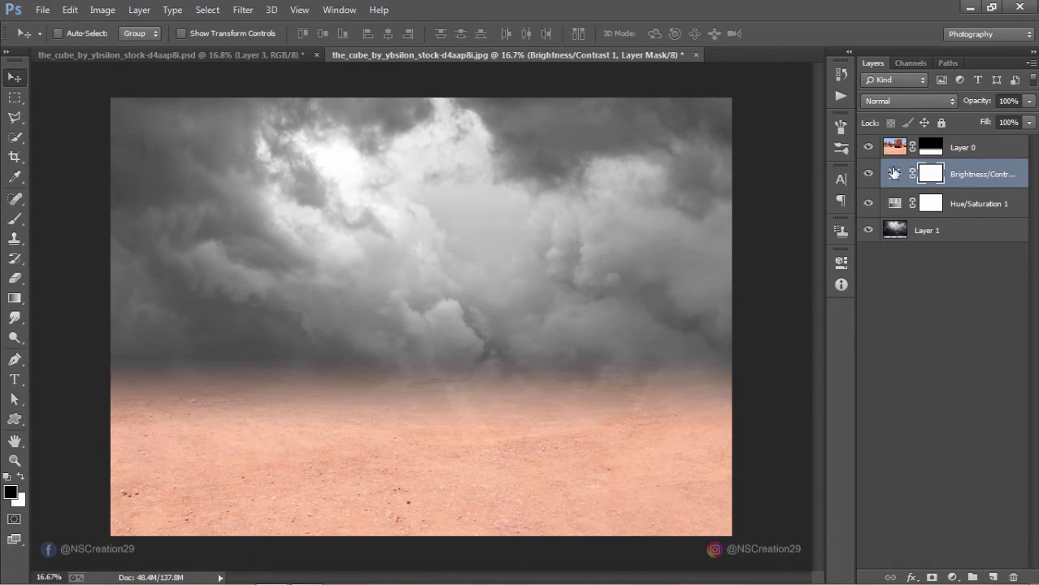
{"action": "left_click", "coordinate": [893, 150]}
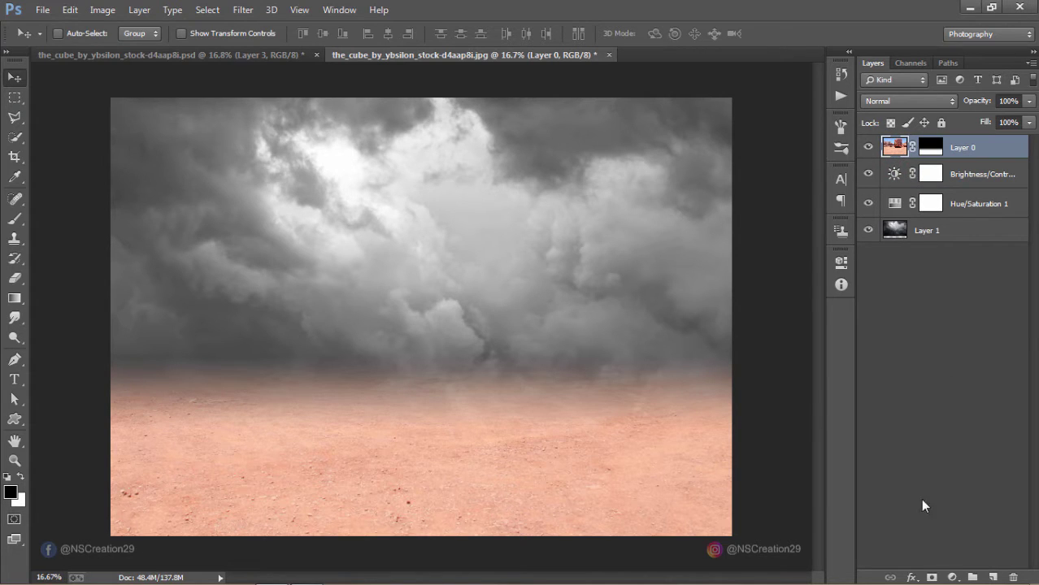
Add a Color Balance adjustment clipped to Layer 0 with midtones Green +95 and Blue about +10.
{"action": "left_click", "coordinate": [953, 577]}
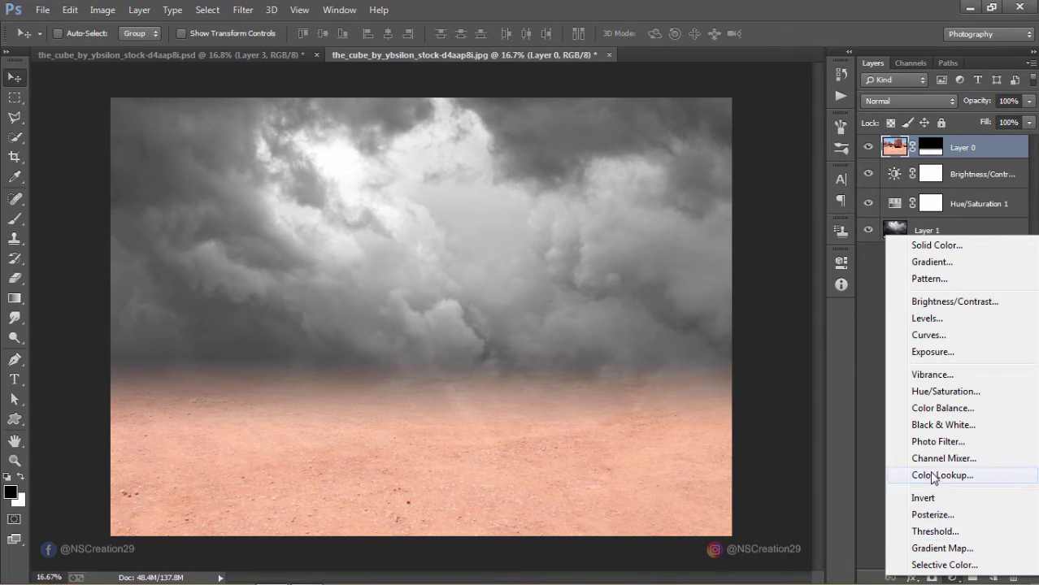
{"action": "left_click", "coordinate": [931, 411]}
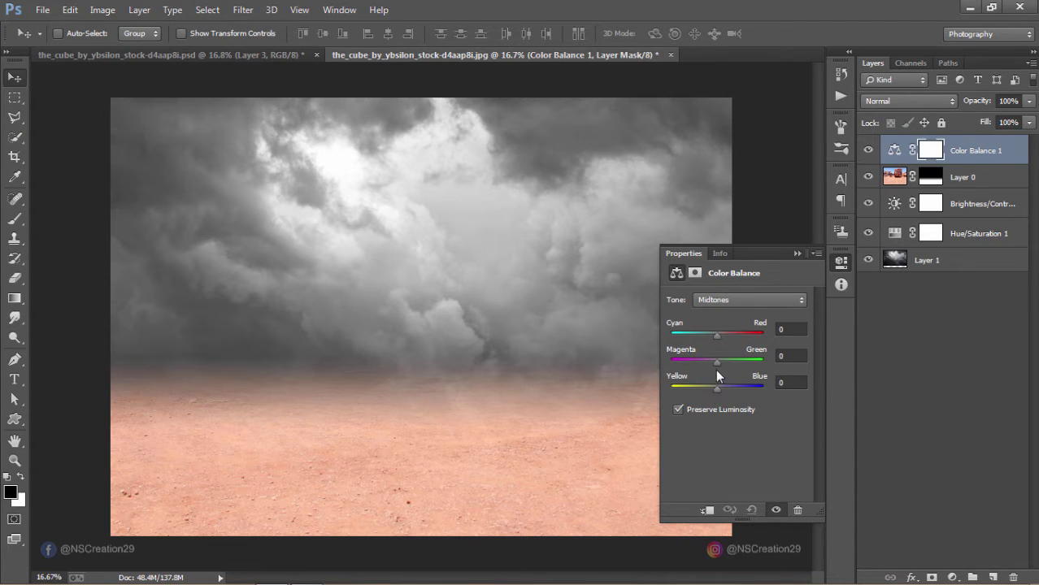
{"action": "left_click_drag", "start_coordinate": [716, 361], "coordinate": [760, 361]}
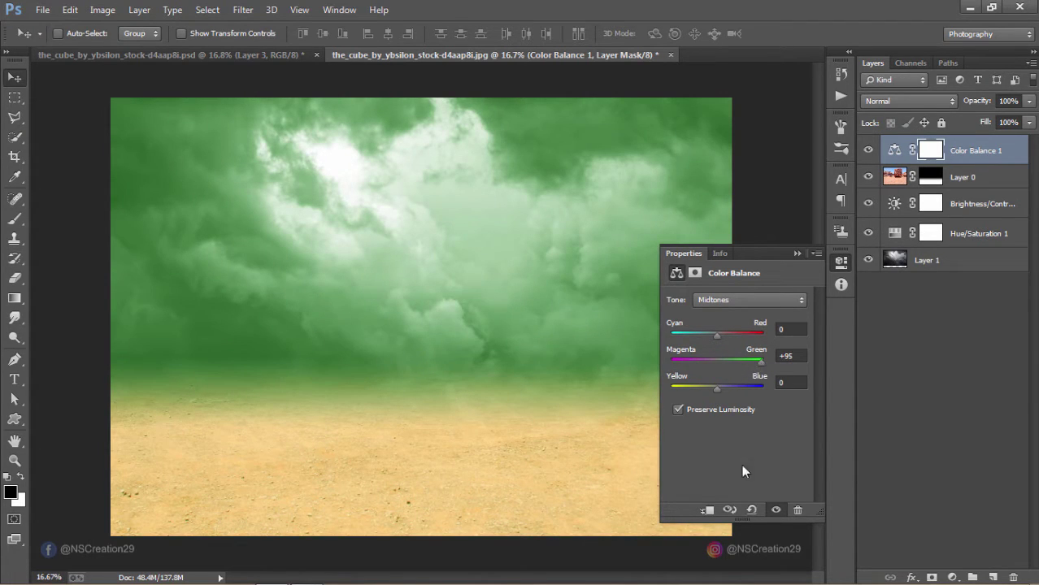
{"action": "left_click", "coordinate": [707, 509]}
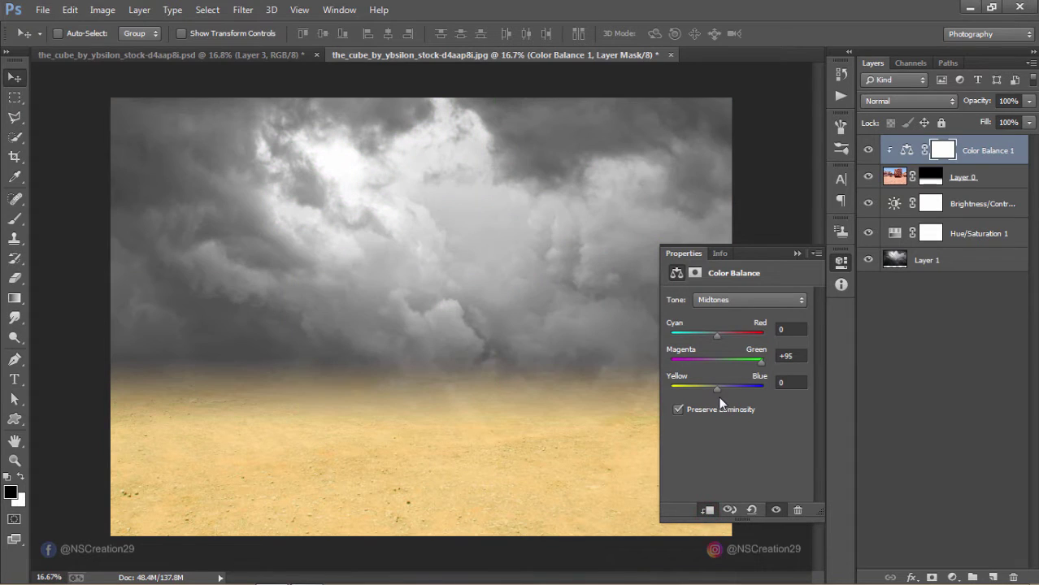
{"action": "left_click", "coordinate": [717, 390]}
{"action": "mouse_move", "coordinate": [716, 388]}
{"action": "left_mouse_down"}
{"action": "mouse_move", "coordinate": [706, 388]}
{"action": "mouse_move", "coordinate": [721, 388]}
{"action": "left_mouse_up"}
{"action": "left_click", "coordinate": [796, 253]}
{"action": "left_click", "coordinate": [866, 149]}
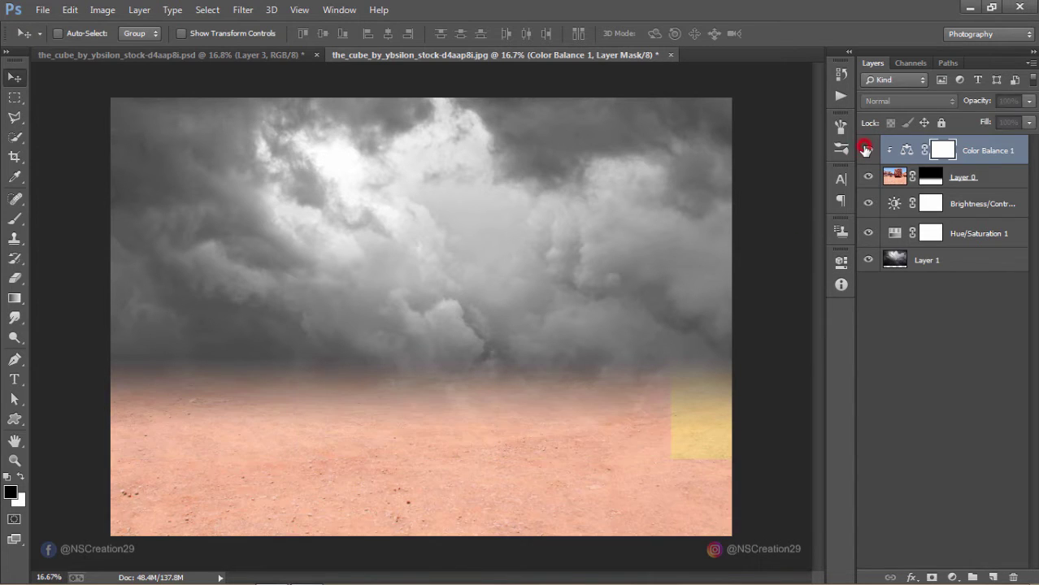
{"action": "left_click", "coordinate": [866, 149]}
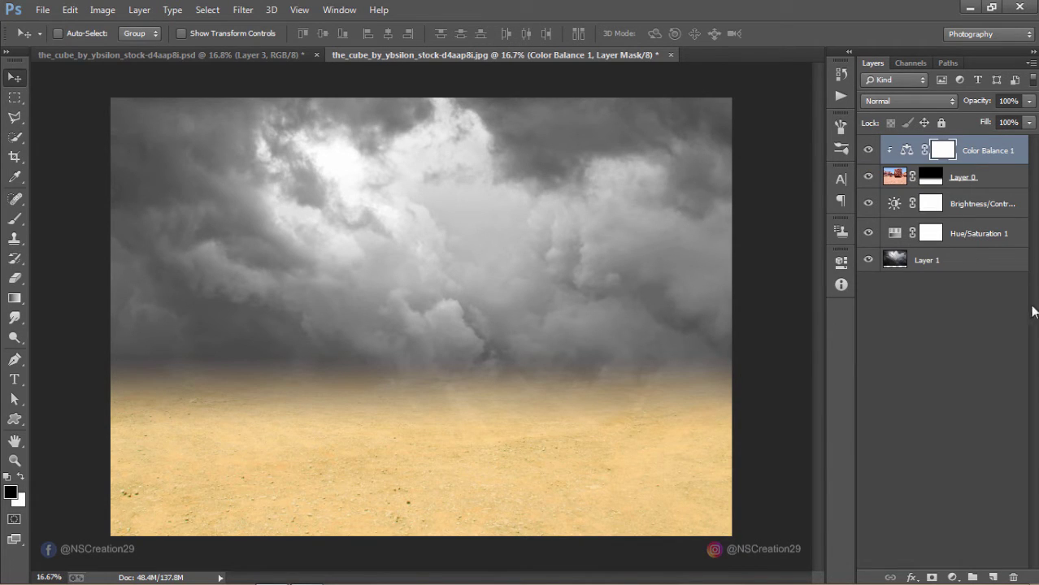
Add a top Hue/Saturation adjustment at Saturation -30, then create a new empty layer.
{"action": "left_click", "coordinate": [951, 576]}
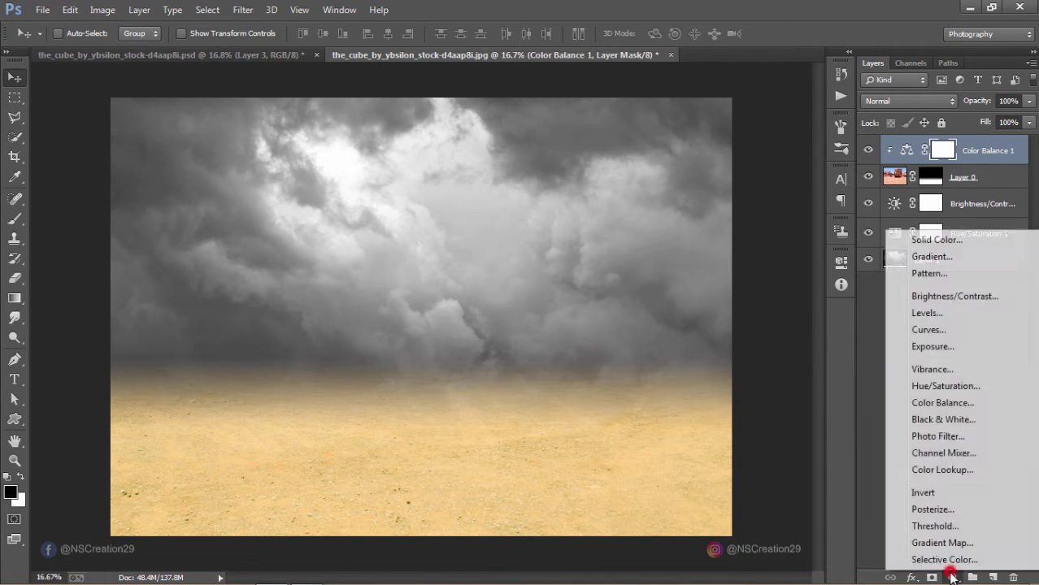
{"action": "left_click", "coordinate": [931, 385]}
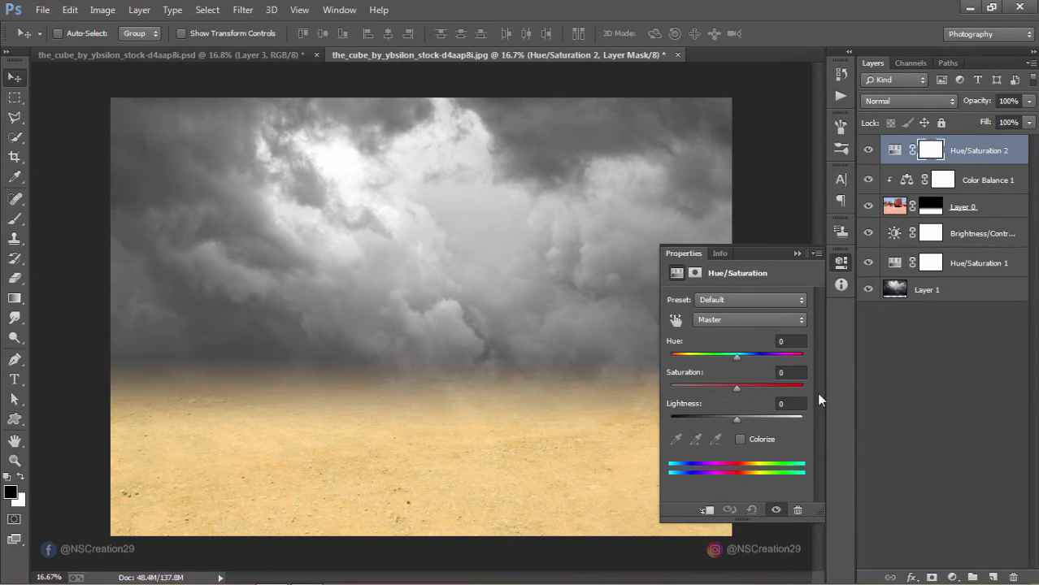
{"action": "left_click_drag", "start_coordinate": [736, 388], "coordinate": [716, 387]}
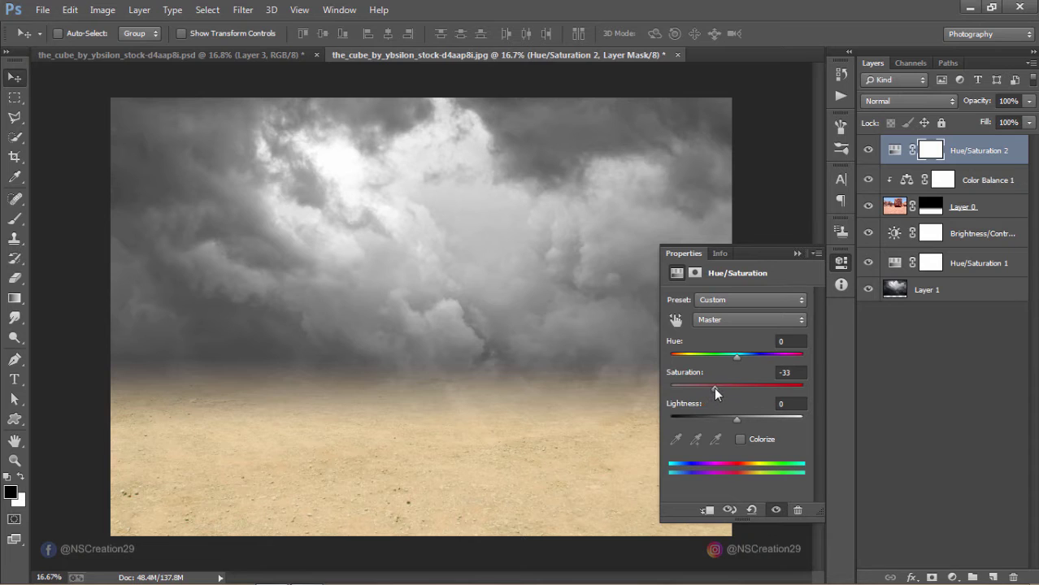
{"action": "left_click_drag", "start_coordinate": [713, 387], "coordinate": [717, 387]}
{"action": "left_click", "coordinate": [797, 254]}
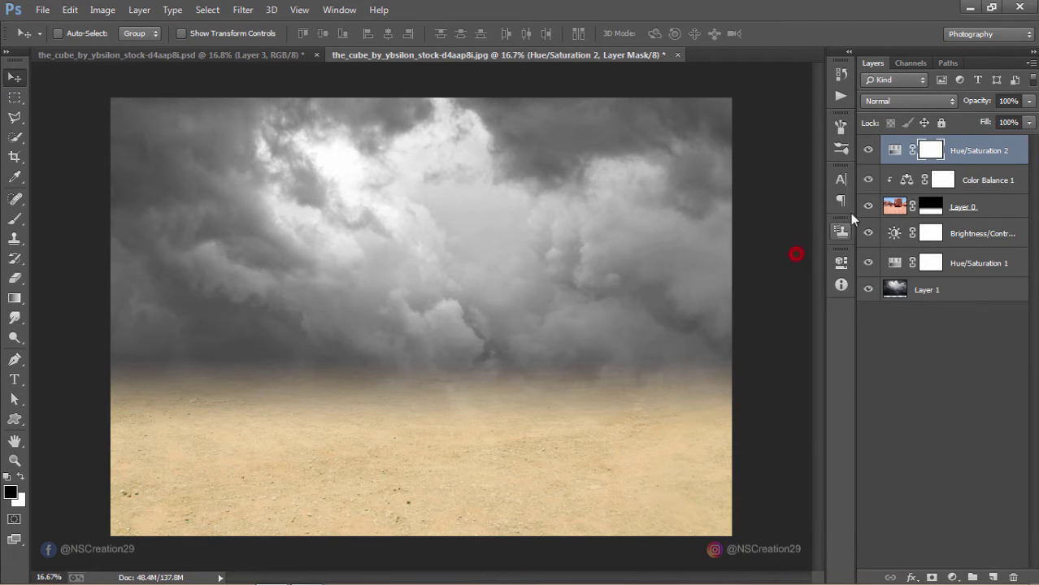
{"action": "left_click", "coordinate": [868, 151]}
{"action": "left_click", "coordinate": [894, 153]}
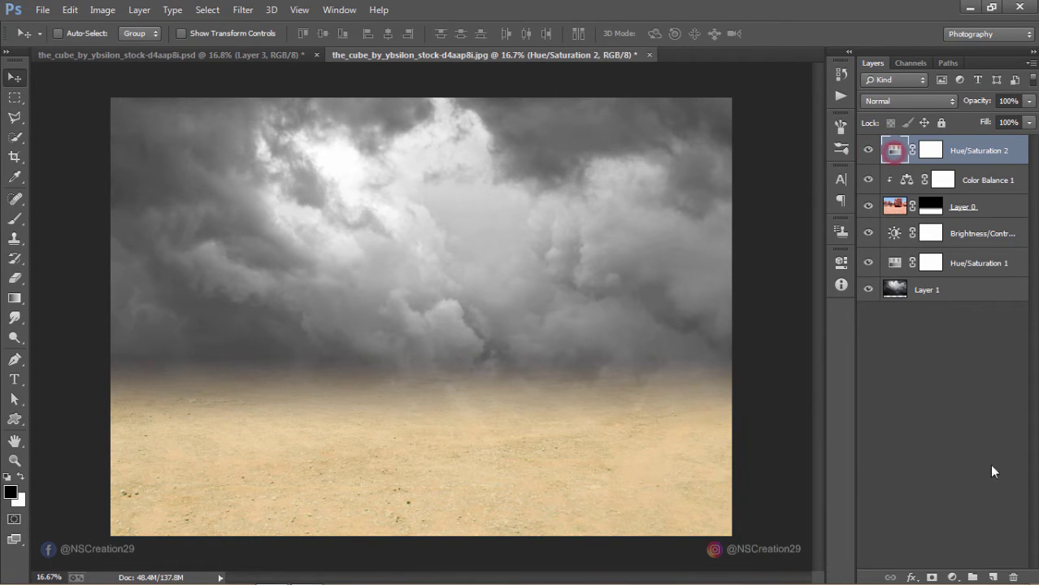
{"action": "left_click", "coordinate": [993, 576]}
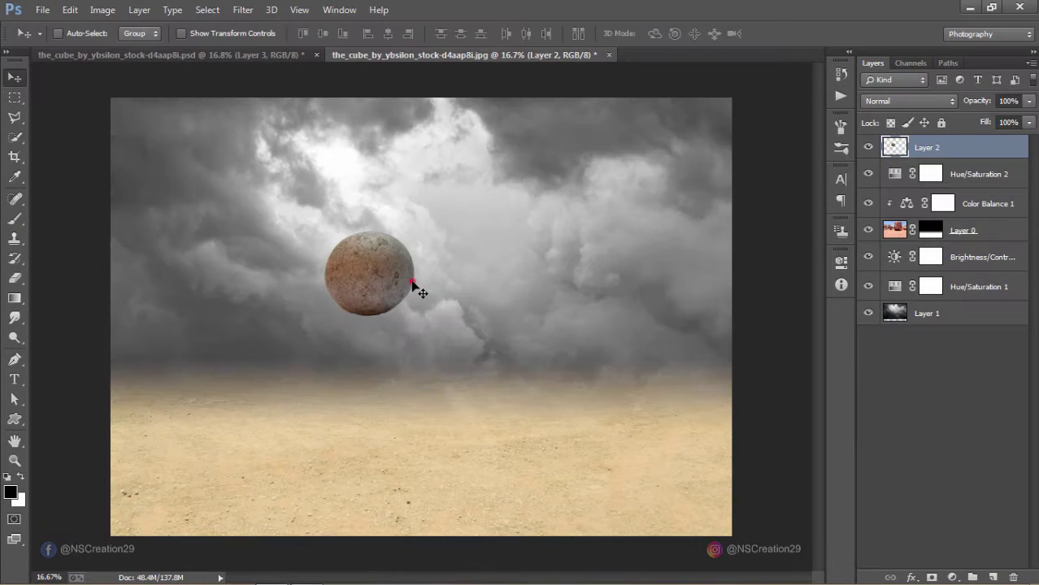
Move the stone ball onto the sand, set the elephant on it, and shift both together.
{"action": "mouse_move", "coordinate": [412, 282]}
{"action": "left_mouse_down"}
{"action": "mouse_move", "coordinate": [317, 421]}
{"action": "mouse_move", "coordinate": [348, 412]}
{"action": "mouse_move", "coordinate": [371, 389]}
{"action": "mouse_move", "coordinate": [341, 419]}
{"action": "left_mouse_up"}
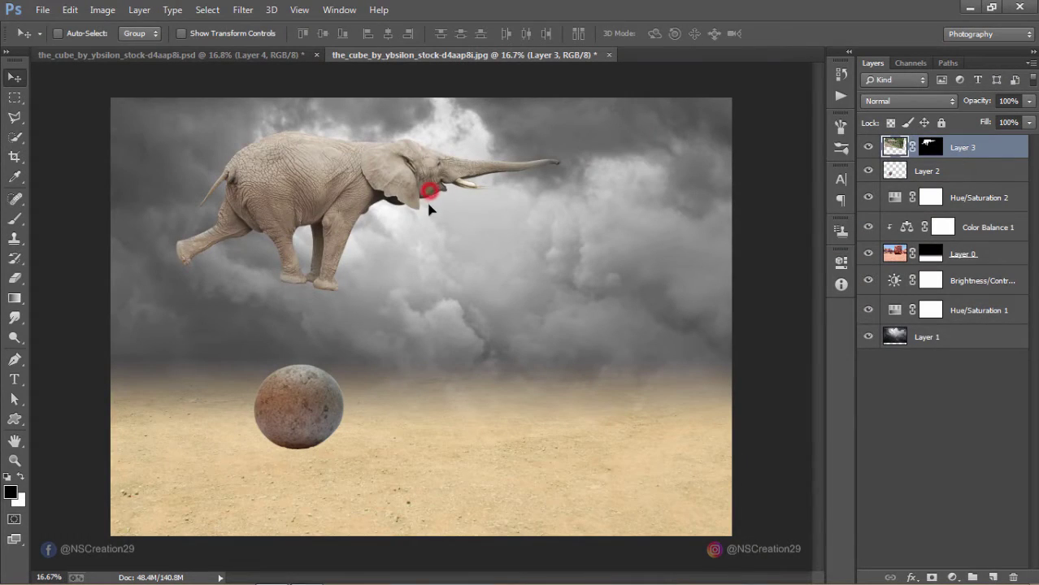
{"action": "left_click_drag", "start_coordinate": [429, 209], "coordinate": [423, 286]}
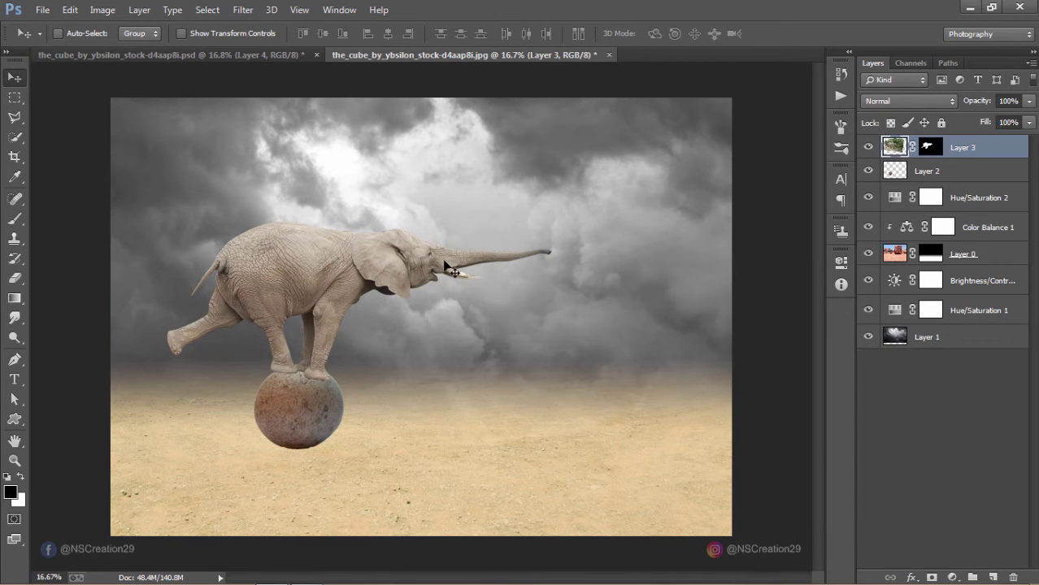
{"action": "key", "text": "Right"}
{"action": "key", "text": "Right"}
{"action": "key", "text": "Right"}
{"action": "key", "text": "Right"}
{"action": "key", "text": "Right"}
{"action": "key", "text": "Right"}
{"action": "key", "text": "Right"}
{"action": "key", "text": "Right"}
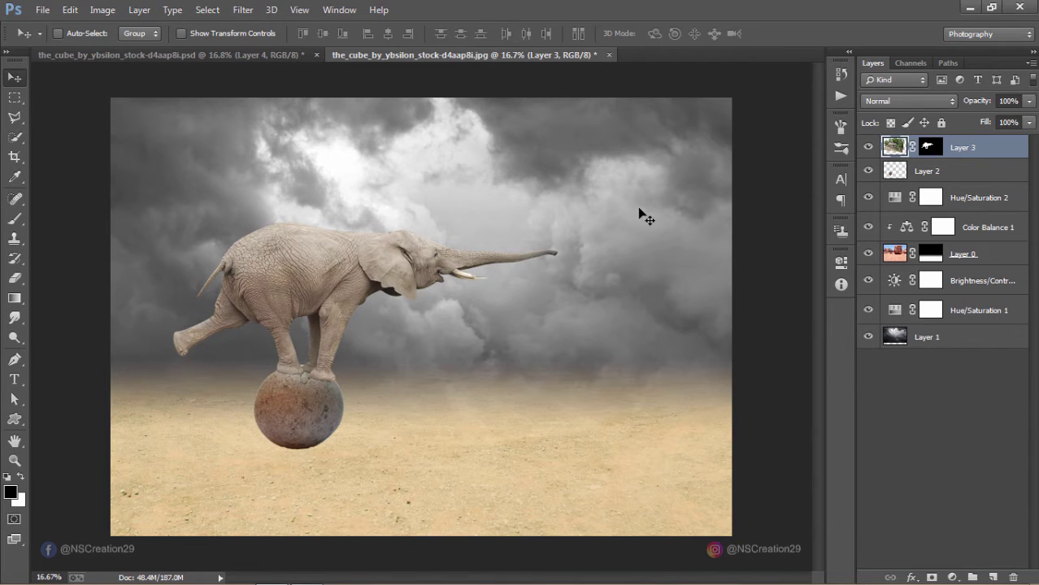
{"action": "left_click", "coordinate": [918, 173], "text": "shift"}
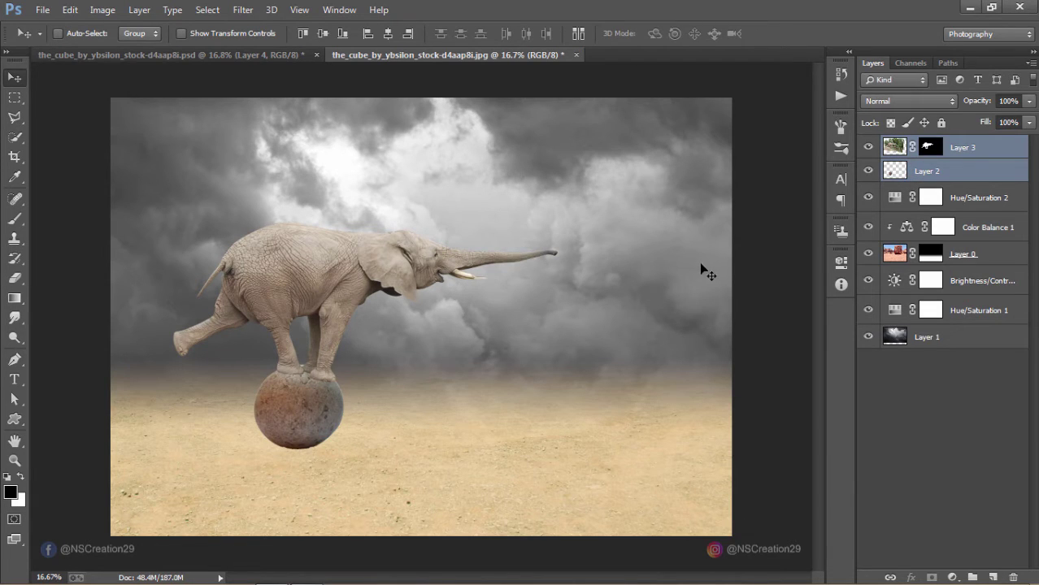
{"action": "mouse_move", "coordinate": [697, 270]}
{"action": "left_mouse_down"}
{"action": "mouse_move", "coordinate": [703, 290]}
{"action": "mouse_move", "coordinate": [725, 291]}
{"action": "mouse_move", "coordinate": [712, 290]}
{"action": "left_mouse_up"}
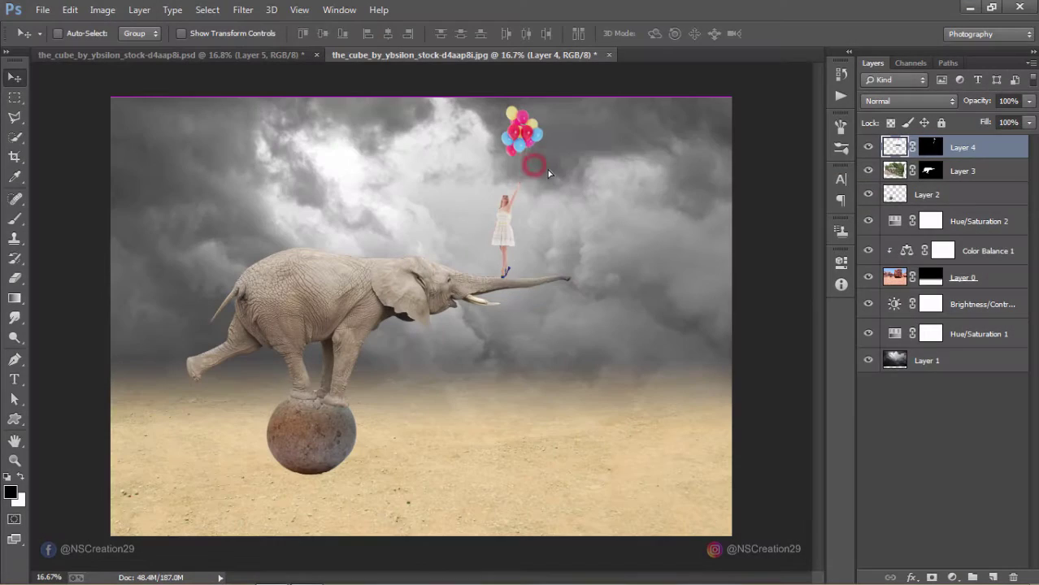
Place the balloon girl on the trunk tip, then shift girl, elephant and ball slightly right.
{"action": "left_click_drag", "start_coordinate": [538, 173], "coordinate": [574, 175]}
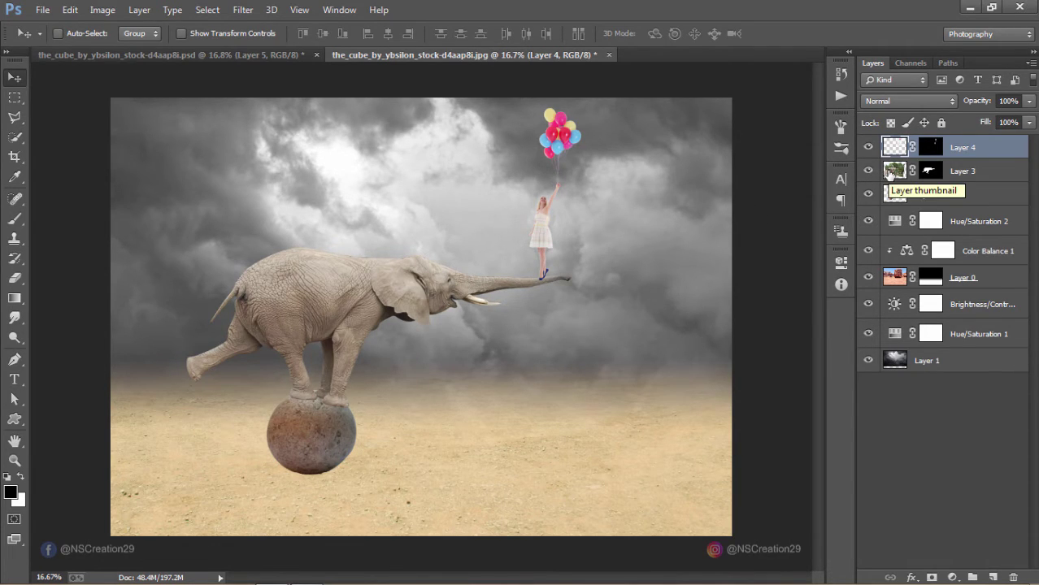
{"action": "left_click", "coordinate": [896, 198], "text": "shift"}
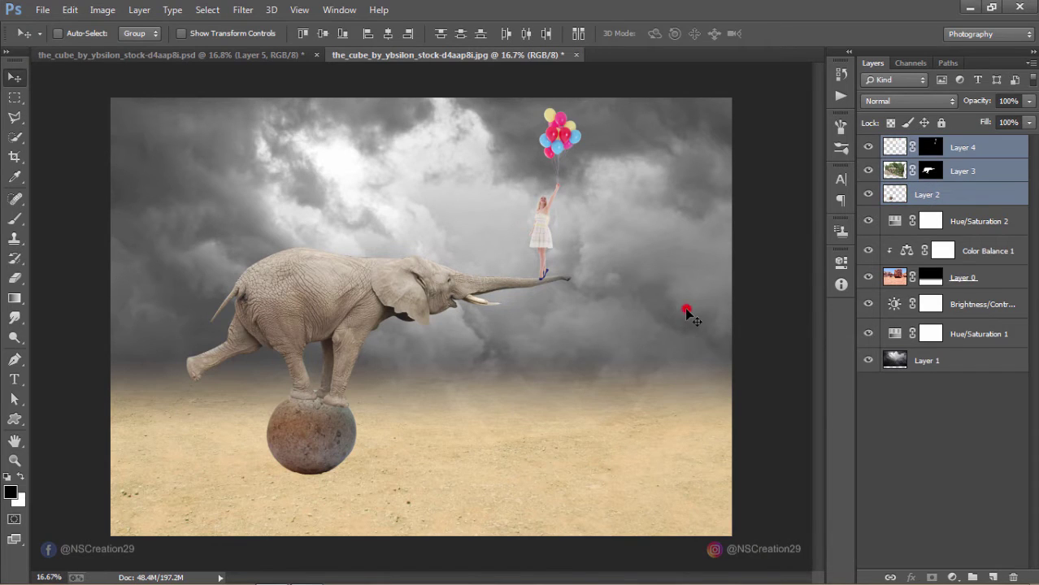
{"action": "left_click_drag", "start_coordinate": [684, 307], "coordinate": [694, 318]}
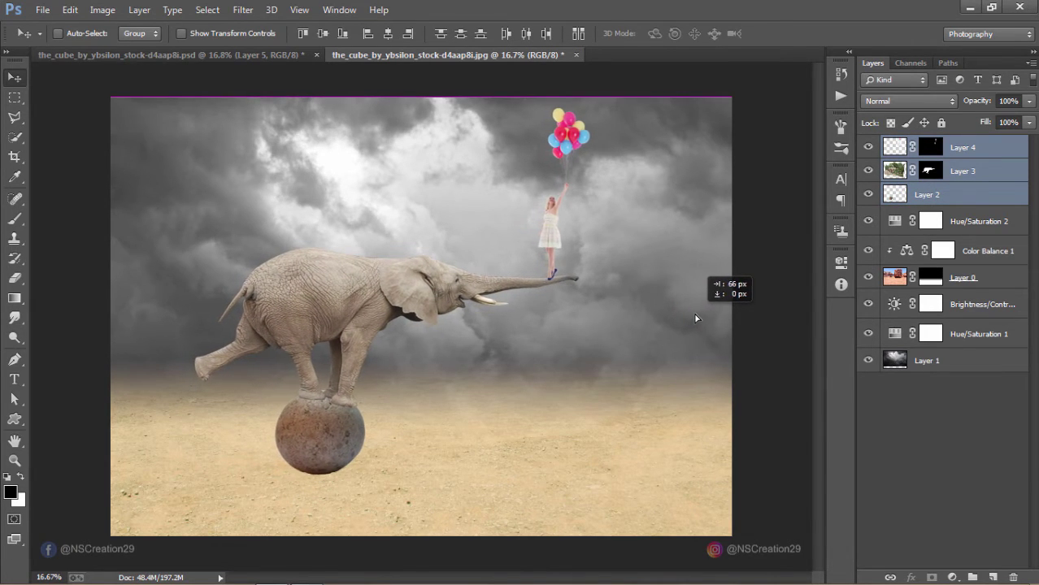
{"action": "left_click_drag", "start_coordinate": [693, 318], "coordinate": [695, 317]}
{"action": "left_click", "coordinate": [894, 147]}
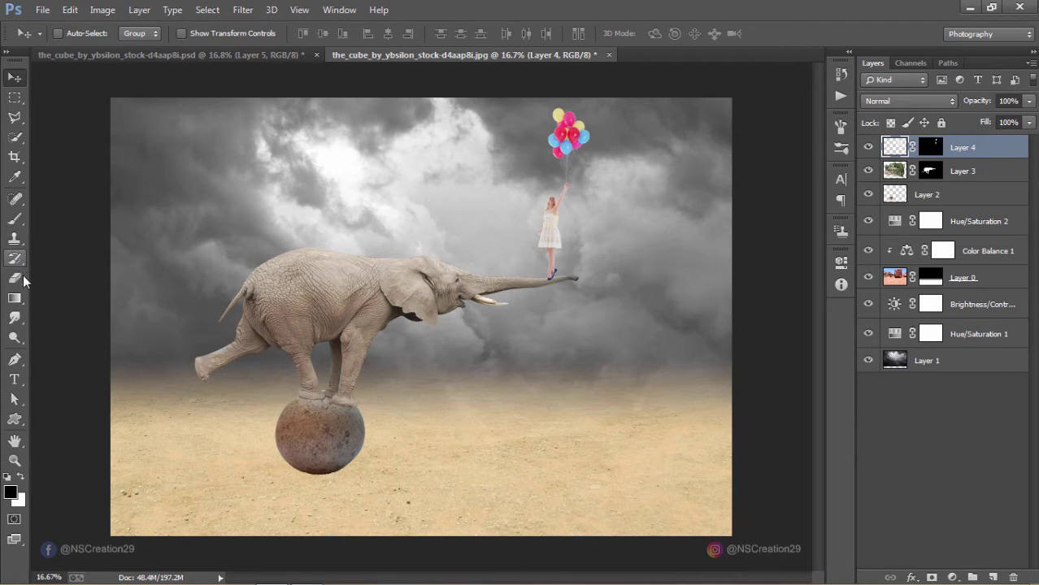
Crop the canvas, nudging the left edge out and pulling the right edge inward.
{"action": "left_click", "coordinate": [15, 157]}
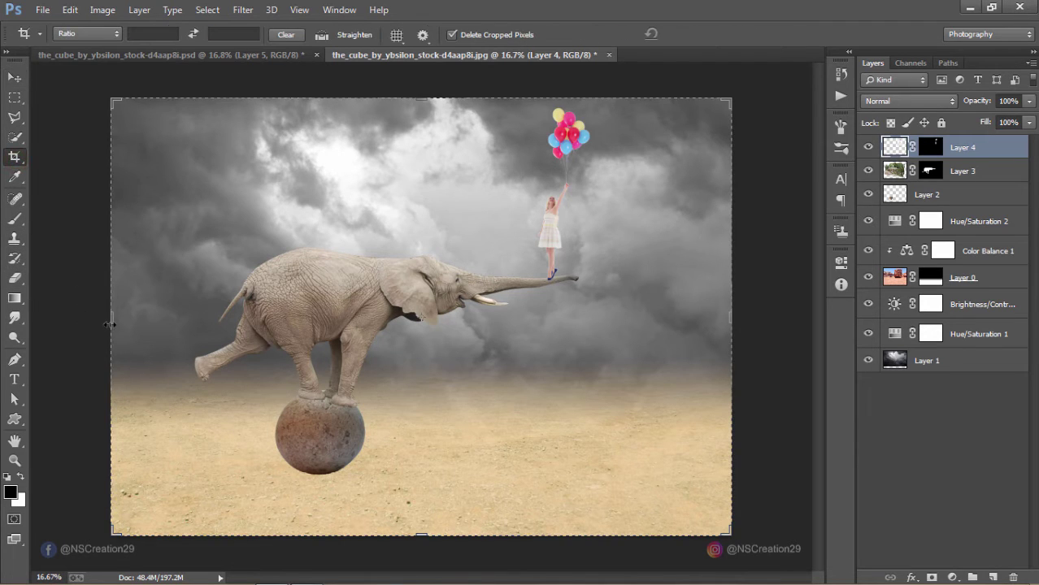
{"action": "left_click_drag", "start_coordinate": [110, 325], "coordinate": [117, 323]}
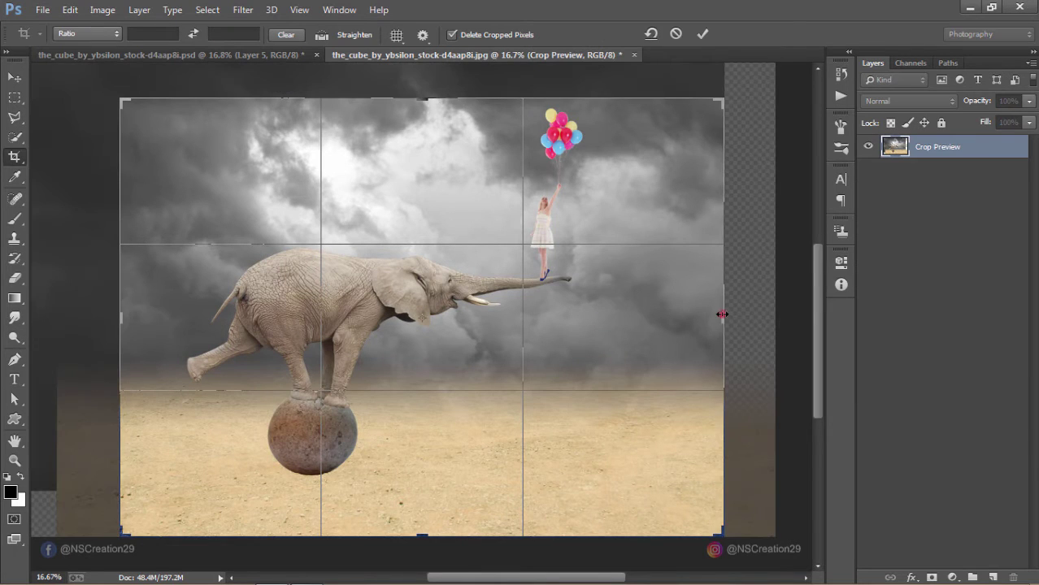
{"action": "left_click_drag", "start_coordinate": [722, 314], "coordinate": [683, 318]}
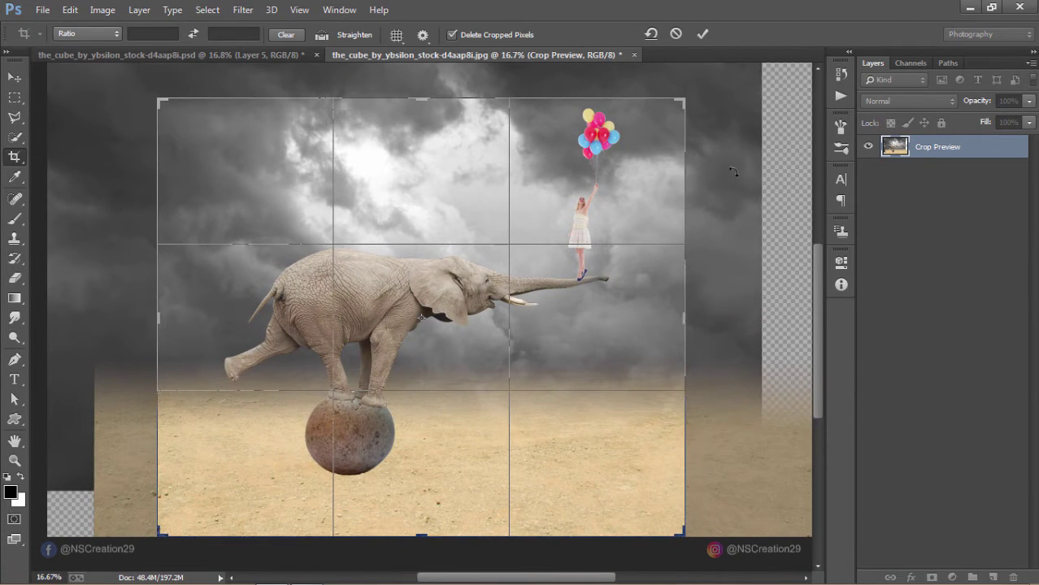
{"action": "left_click", "coordinate": [707, 34]}
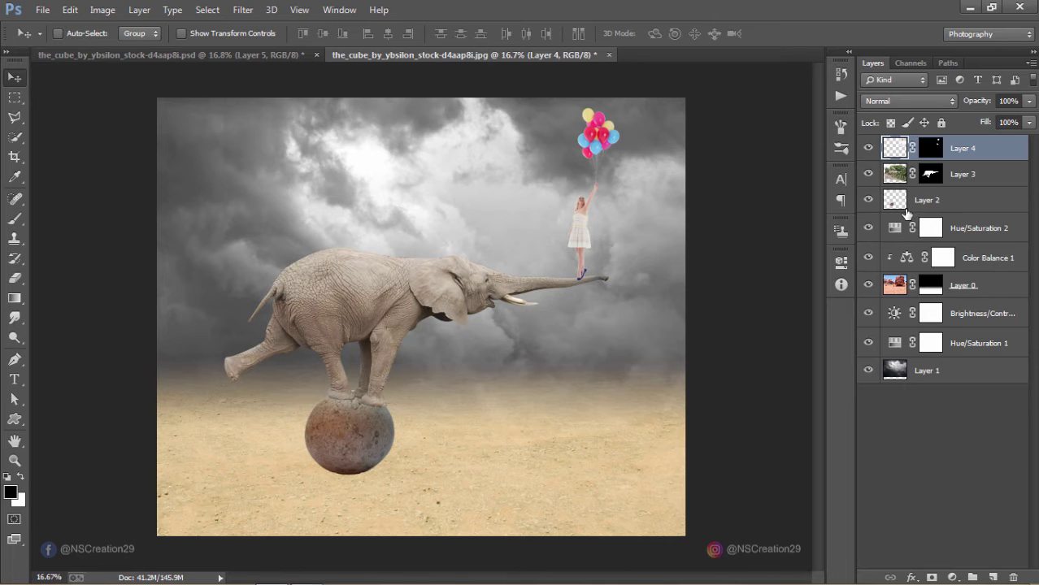
Add a new layer above Hue/Saturation 2 with a textured cloud brush and a sampled sand colour.
{"action": "left_click", "coordinate": [902, 209]}
{"action": "left_click", "coordinate": [930, 228]}
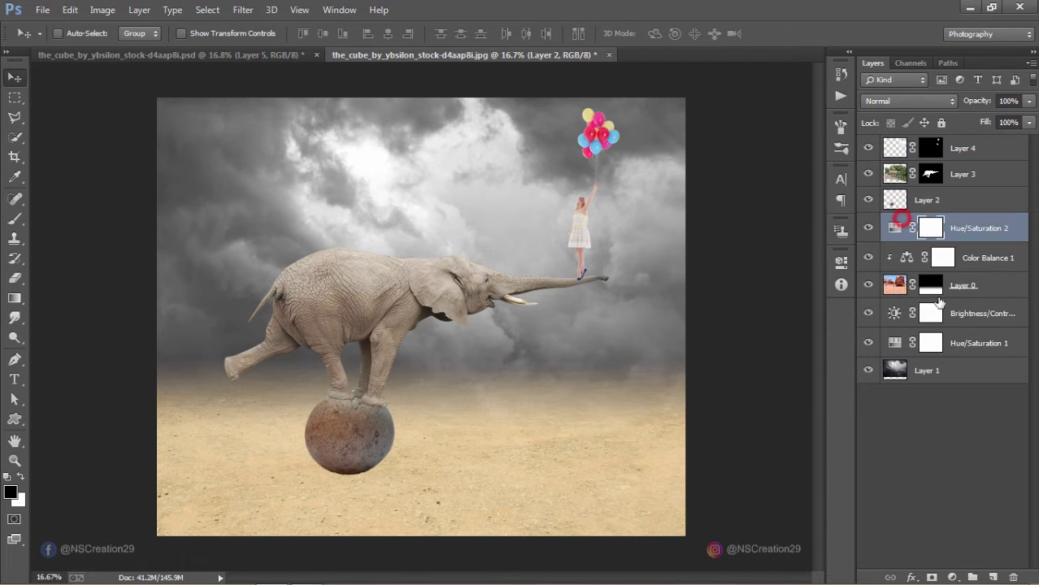
{"action": "left_click", "coordinate": [990, 576]}
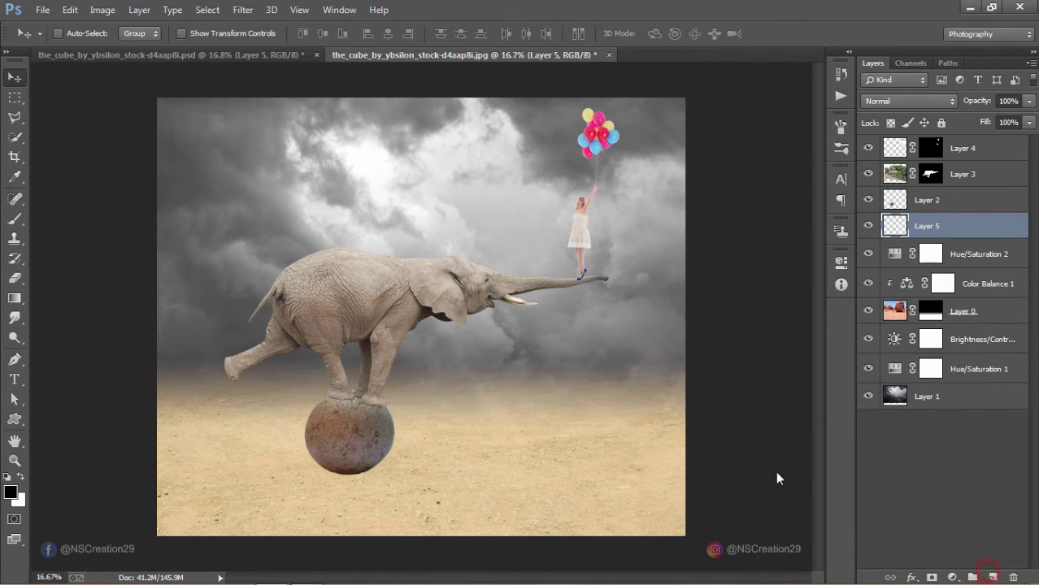
{"action": "left_click", "coordinate": [16, 224]}
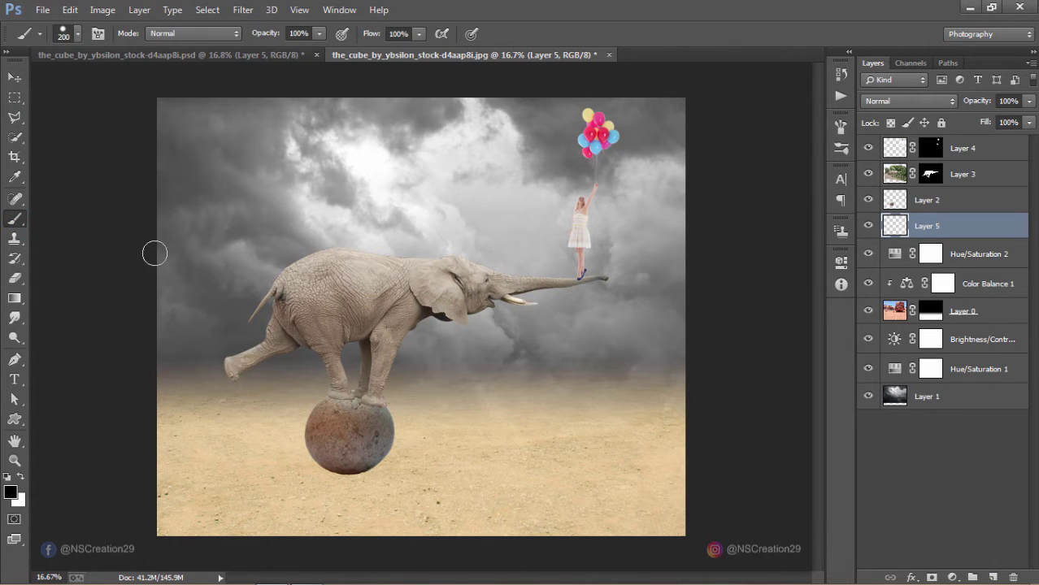
{"action": "left_click", "coordinate": [78, 33]}
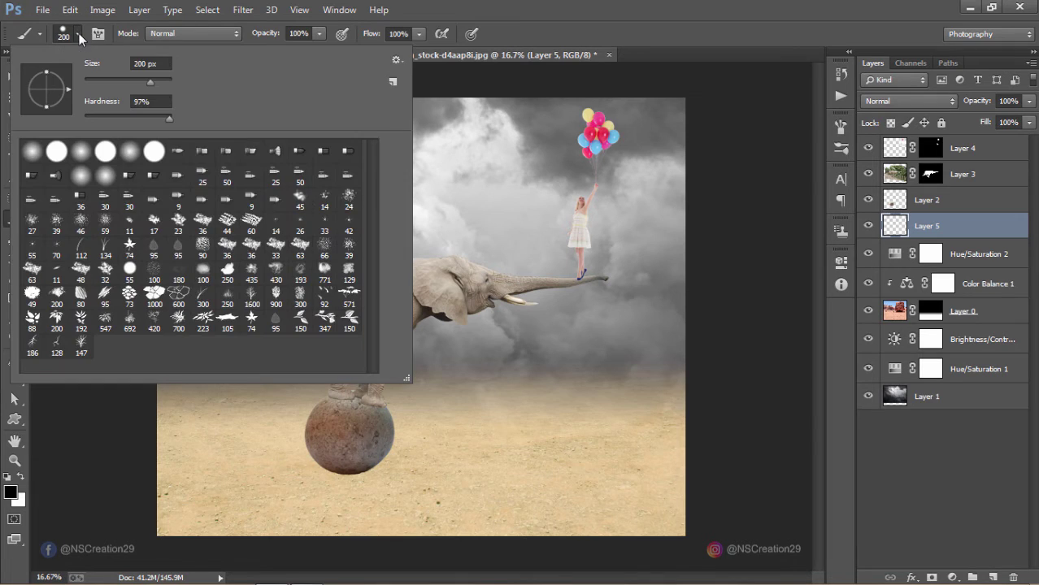
{"action": "left_click", "coordinate": [355, 281]}
{"action": "left_click", "coordinate": [593, 372]}
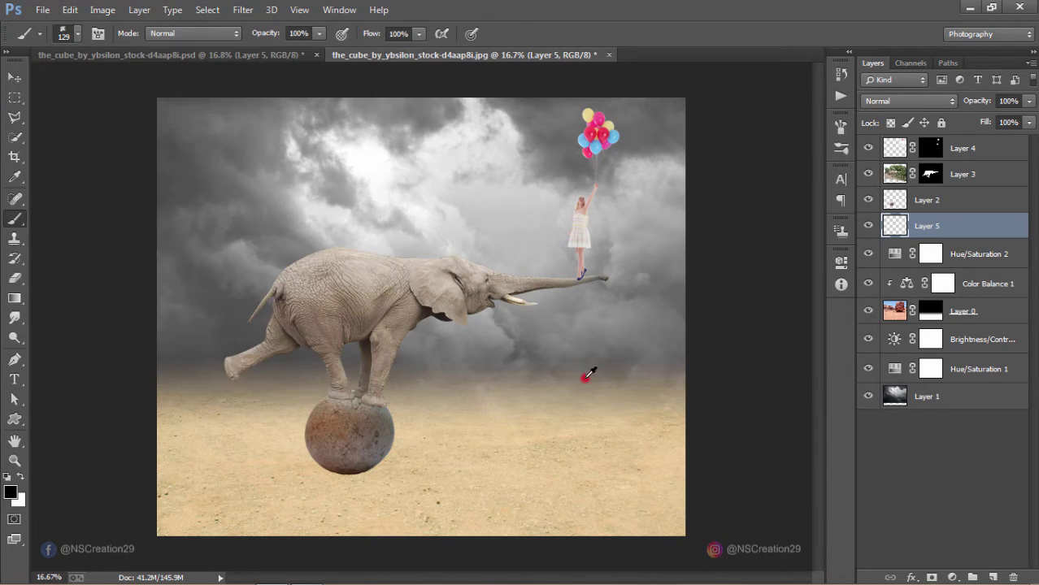
{"action": "left_click", "coordinate": [589, 373], "text": "alt"}
{"action": "left_click", "coordinate": [585, 389], "text": "alt"}
Paint sand haze along the horizon at 800 px and lower the layer to 40% opacity.
{"action": "key", "text": "bracketright"}
{"action": "key", "text": "bracketright"}
{"action": "key", "text": "bracketright"}
{"action": "key", "text": "bracketright"}
{"action": "key", "text": "bracketright"}
{"action": "key", "text": "bracketright"}
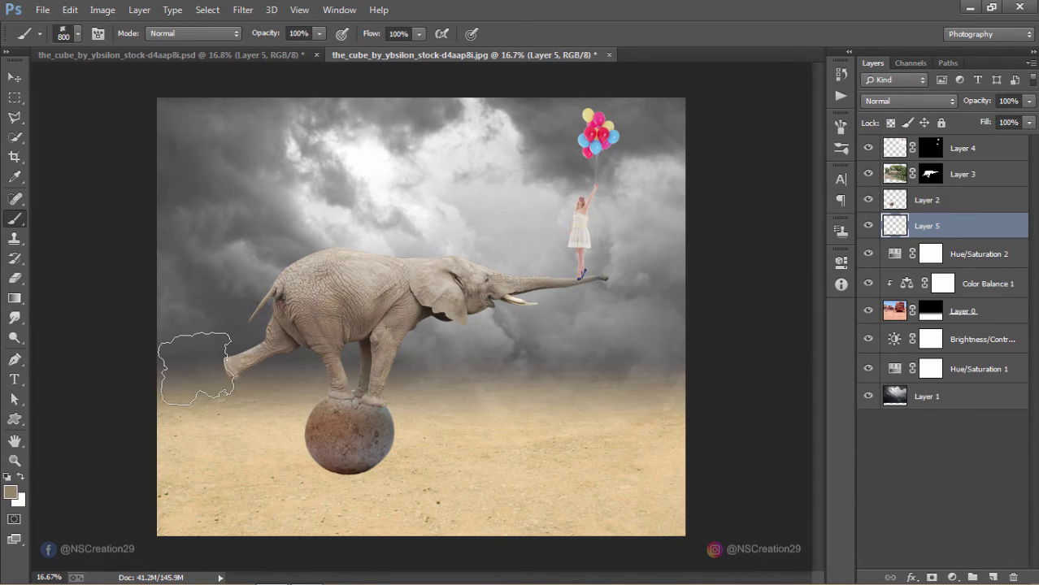
{"action": "key", "text": "bracketright"}
{"action": "key", "text": "bracketright"}
{"action": "key", "text": "bracketright"}
{"action": "mouse_move", "coordinate": [187, 370]}
{"action": "left_mouse_down"}
{"action": "mouse_move", "coordinate": [434, 359]}
{"action": "mouse_move", "coordinate": [510, 369]}
{"action": "mouse_move", "coordinate": [553, 348]}
{"action": "mouse_move", "coordinate": [654, 359]}
{"action": "mouse_move", "coordinate": [670, 333]}
{"action": "left_mouse_up"}
{"action": "left_click", "coordinate": [530, 360]}
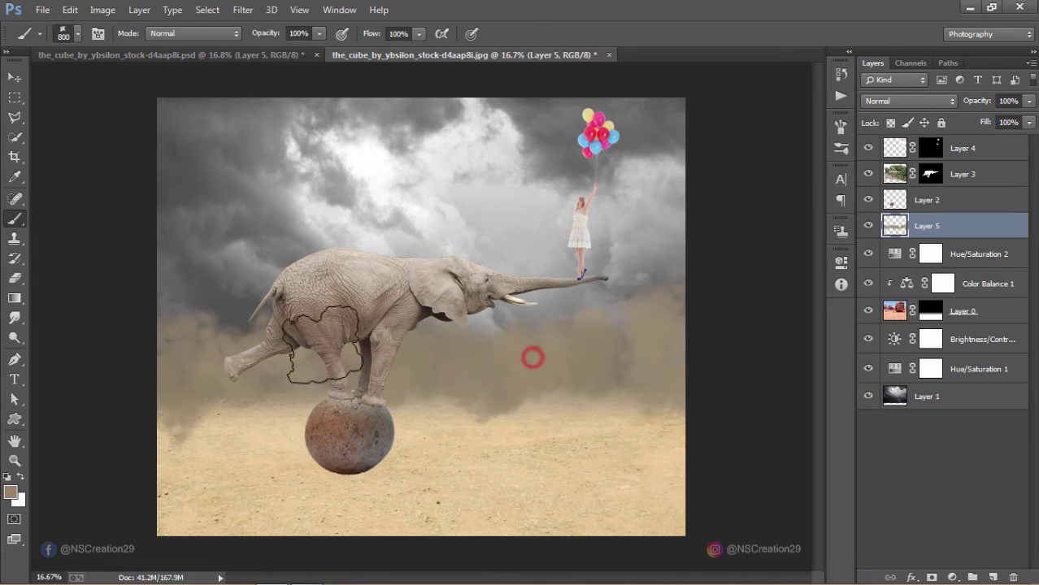
{"action": "left_click", "coordinate": [24, 83]}
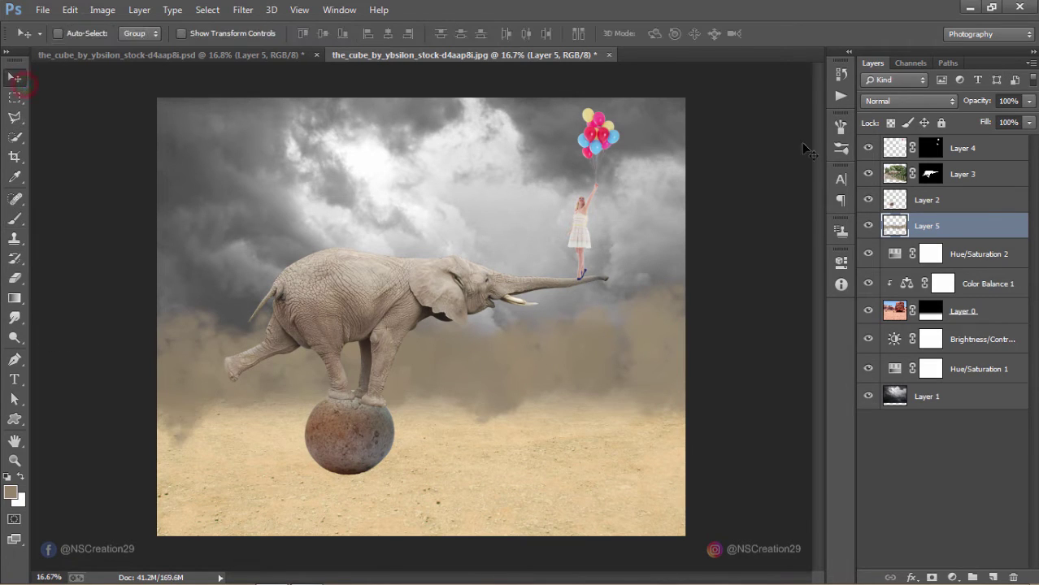
{"action": "left_click_drag", "start_coordinate": [967, 106], "coordinate": [953, 98]}
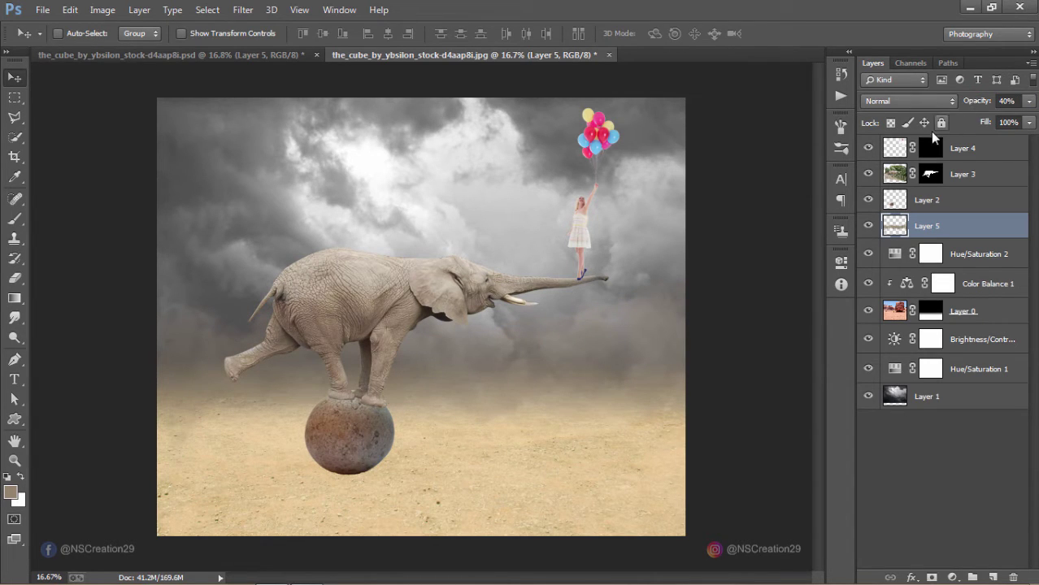
{"action": "left_click", "coordinate": [868, 226]}
Create Layer 6 above Layer 2 and fill it with 50% gray.
{"action": "left_click", "coordinate": [868, 227]}
{"action": "left_click", "coordinate": [897, 199]}
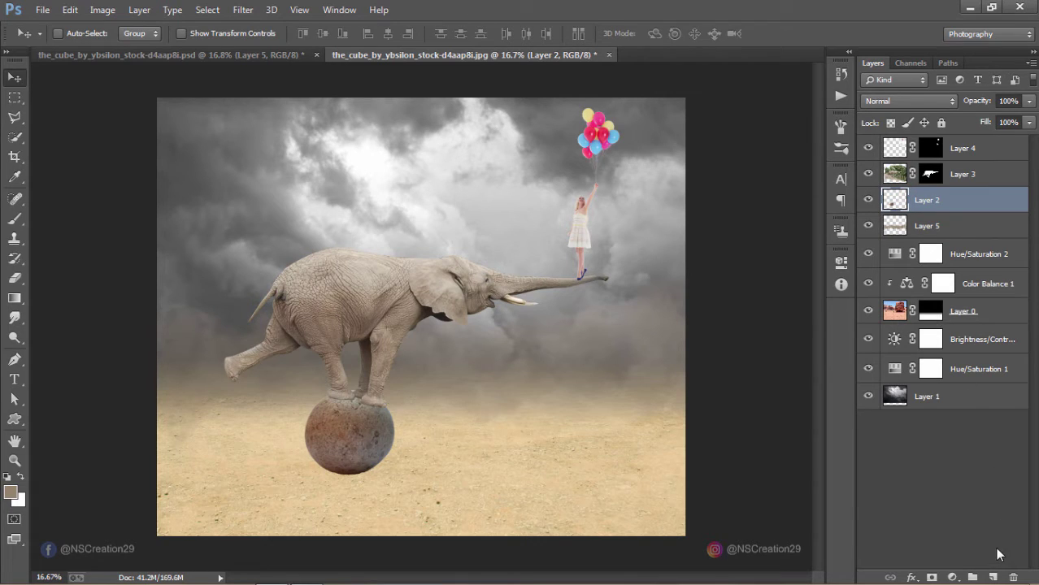
{"action": "left_click", "coordinate": [993, 577]}
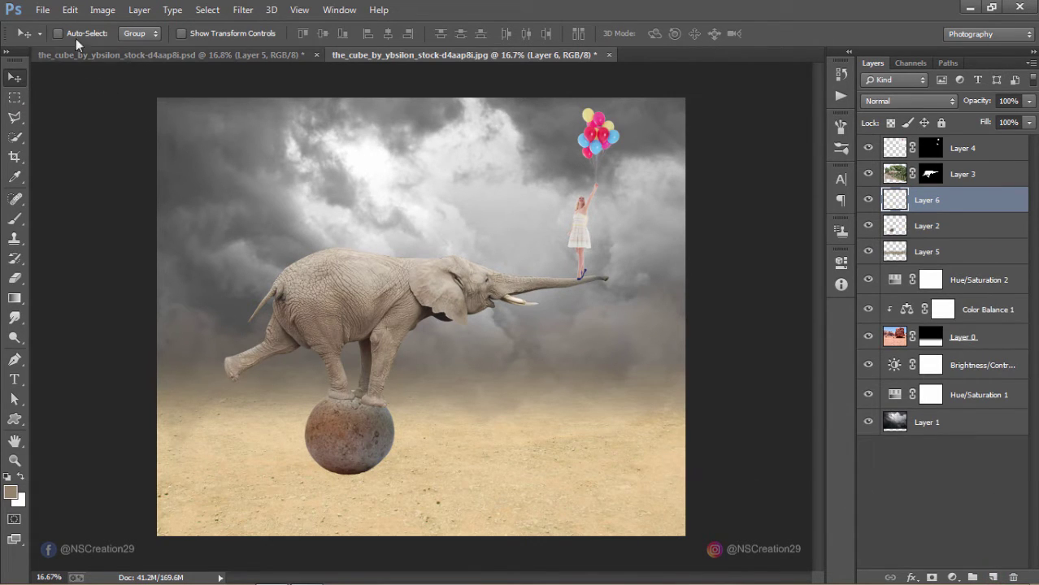
{"action": "left_click", "coordinate": [70, 9]}
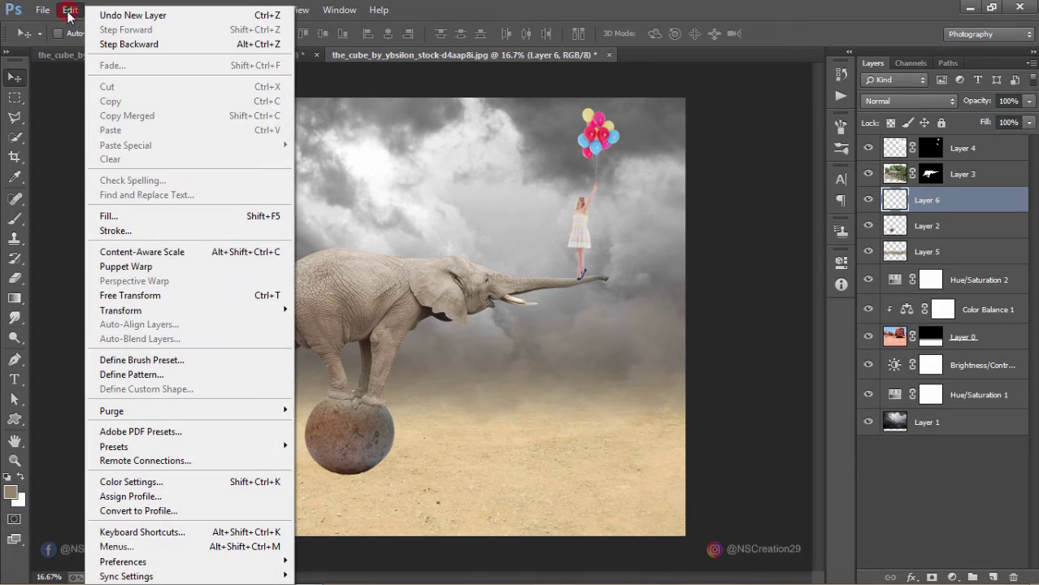
{"action": "left_click", "coordinate": [134, 217]}
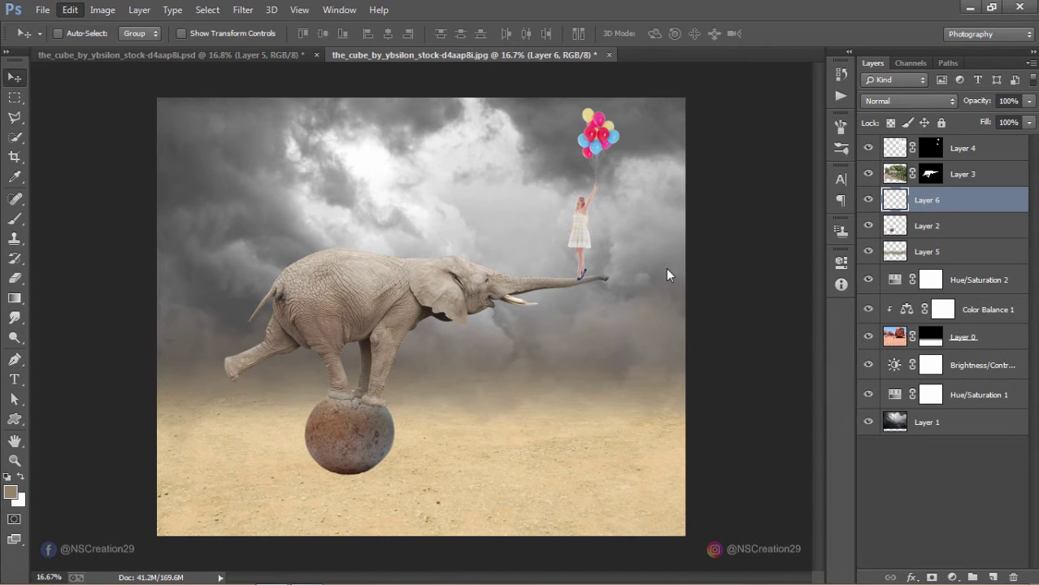
{"action": "left_click", "coordinate": [605, 158]}
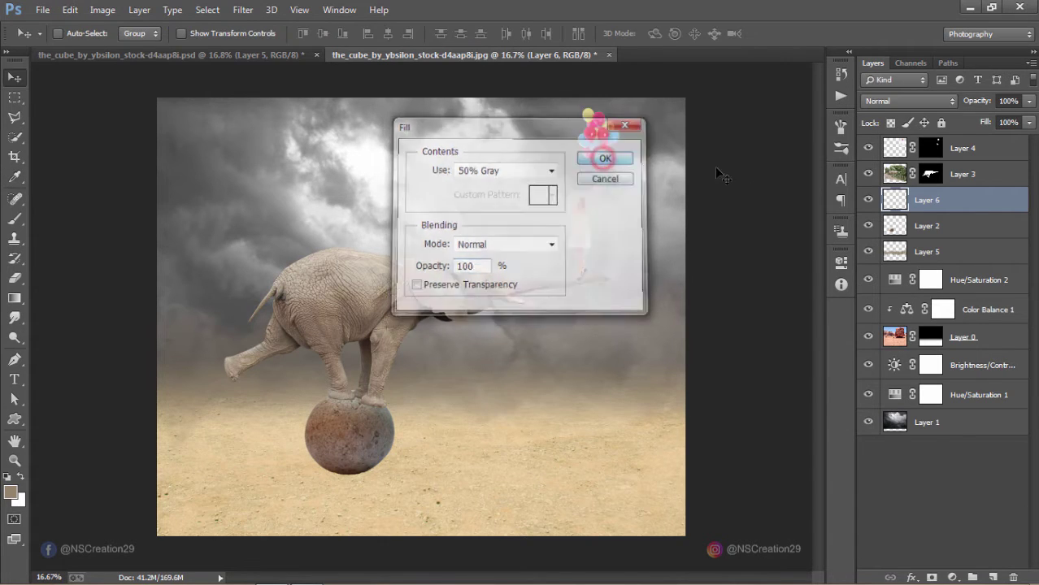
{"action": "left_click", "coordinate": [880, 100]}
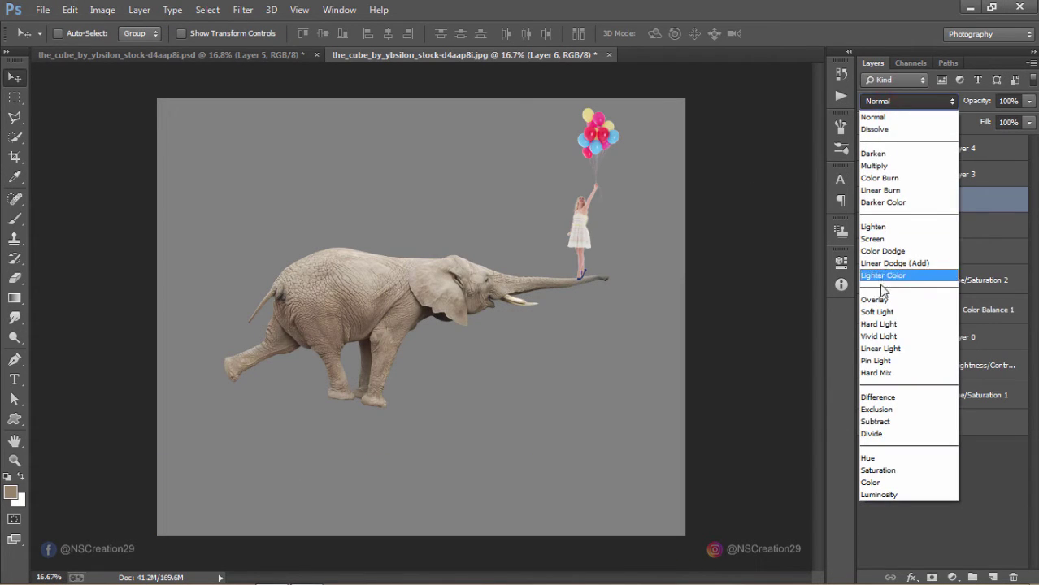
Set Layer 6 to Overlay blending and clip it to Layer 2.
{"action": "key", "text": "Escape"}
{"action": "left_click", "coordinate": [885, 101]}
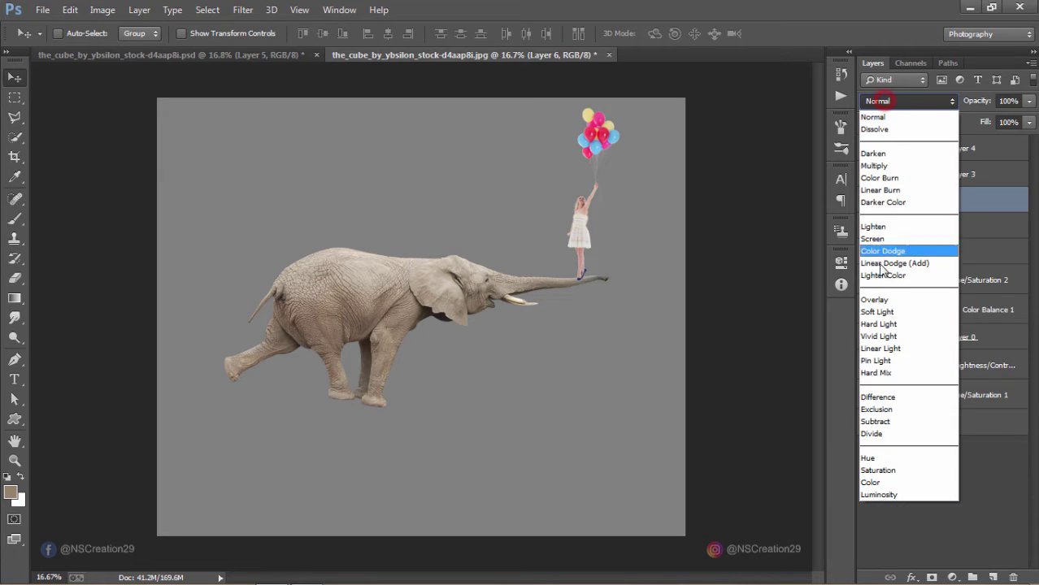
{"action": "left_click", "coordinate": [878, 294]}
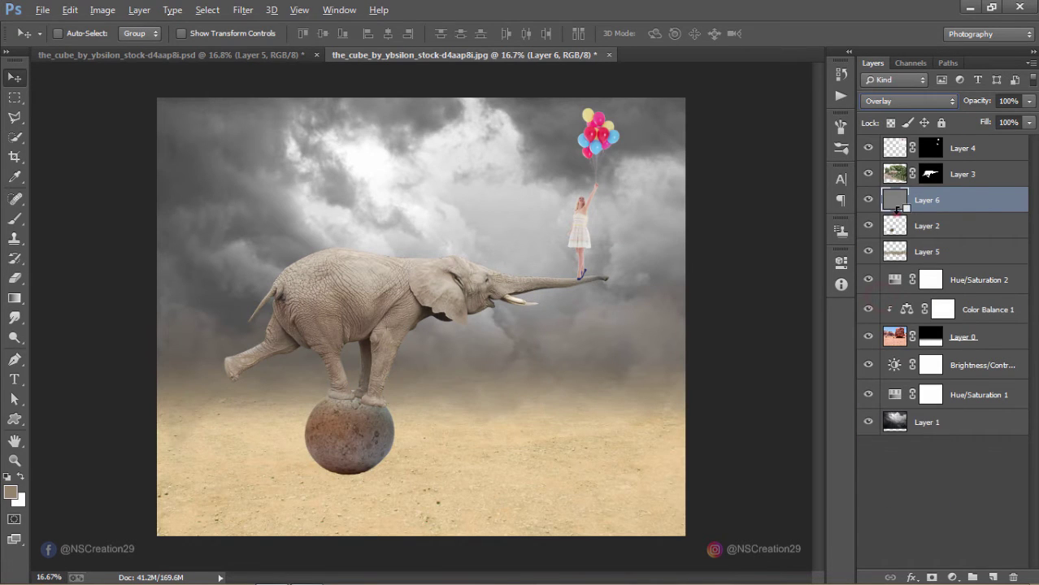
{"action": "left_click", "coordinate": [896, 211], "text": "alt"}
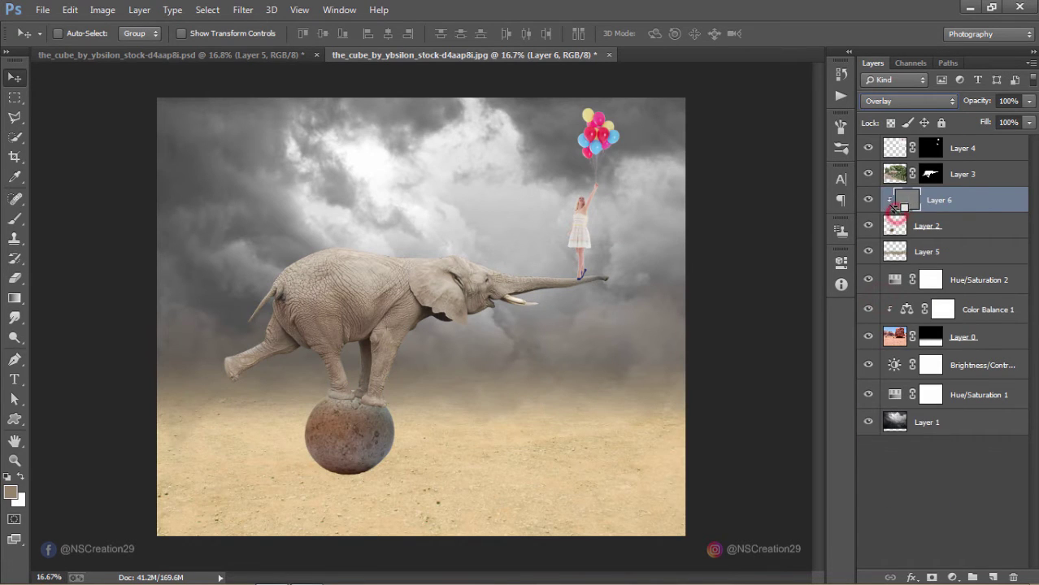
Dodge the ball's top and right side and the elephant's foot at Midtones, 55%.
{"action": "left_click", "coordinate": [15, 337]}
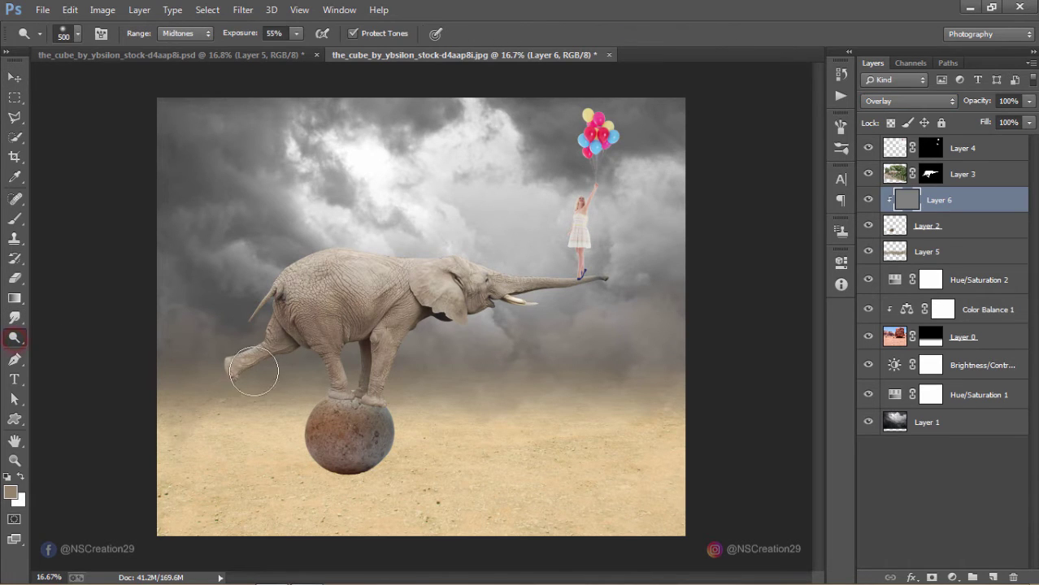
{"action": "left_click", "coordinate": [350, 395]}
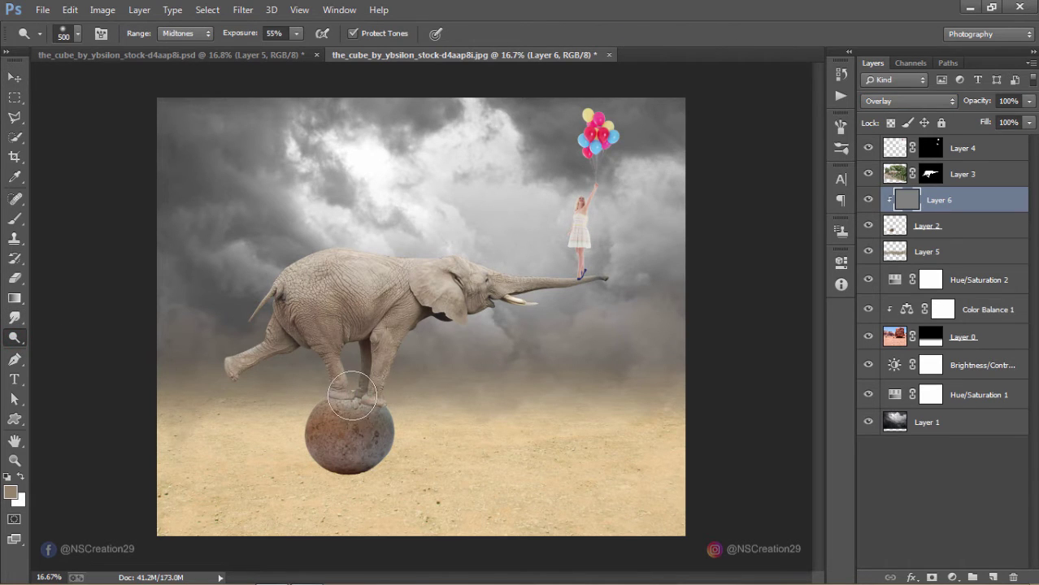
{"action": "left_click", "coordinate": [349, 396]}
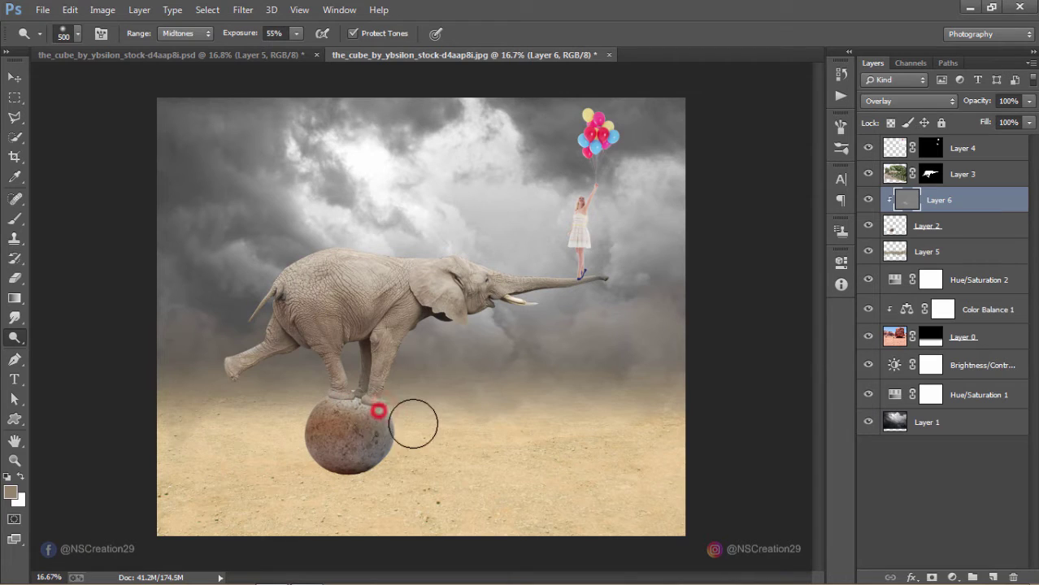
{"action": "left_click_drag", "start_coordinate": [382, 410], "coordinate": [397, 422]}
{"action": "mouse_move", "coordinate": [309, 408]}
{"action": "left_mouse_down"}
{"action": "mouse_move", "coordinate": [429, 428]}
{"action": "mouse_move", "coordinate": [362, 422]}
{"action": "left_mouse_up"}
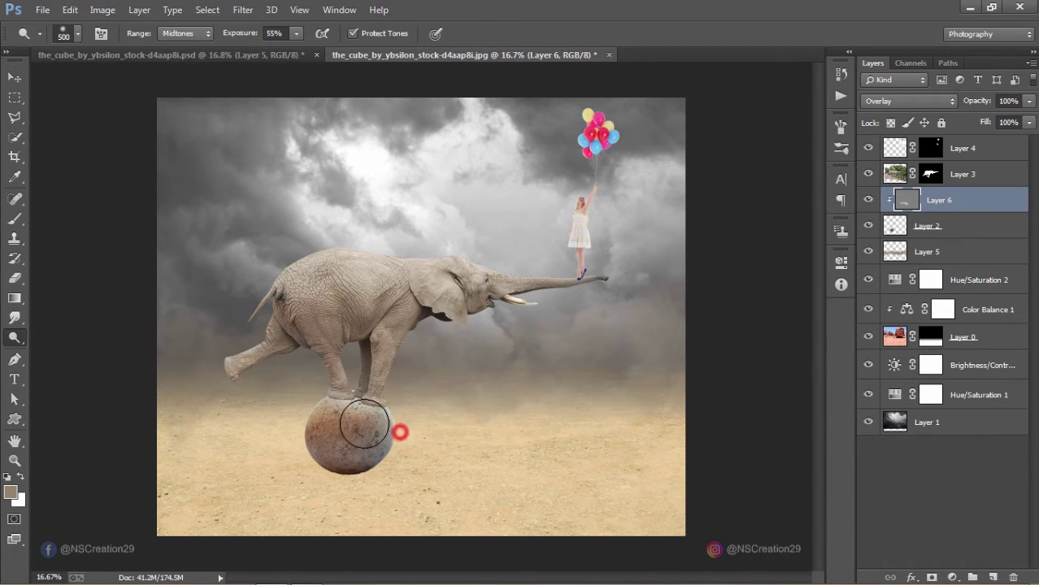
Burn the lower part of the stone ball with a 600 px brush.
{"action": "right_click", "coordinate": [15, 340]}
{"action": "left_click", "coordinate": [59, 348]}
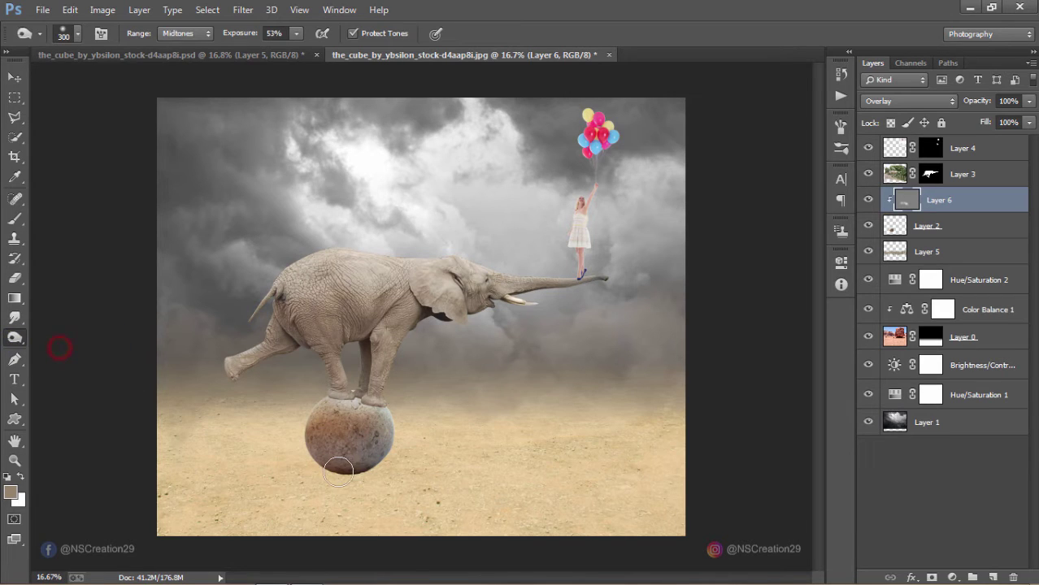
{"action": "key", "text": "bracketright"}
{"action": "key", "text": "bracketright"}
{"action": "key", "text": "bracketright"}
{"action": "mouse_move", "coordinate": [320, 464]}
{"action": "left_mouse_down"}
{"action": "mouse_move", "coordinate": [374, 466]}
{"action": "mouse_move", "coordinate": [294, 448]}
{"action": "mouse_move", "coordinate": [370, 469]}
{"action": "left_mouse_up"}
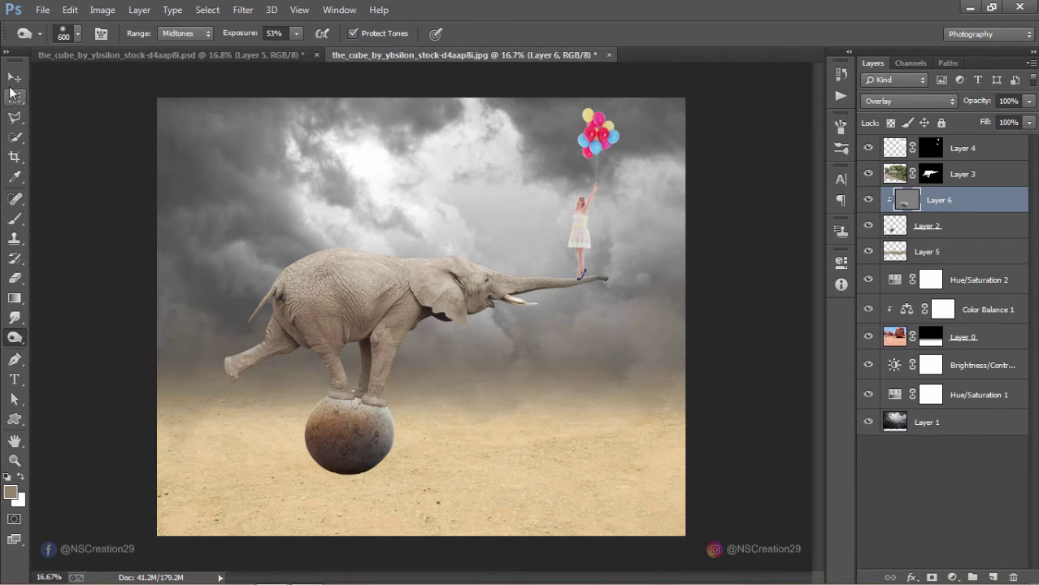
{"action": "left_click", "coordinate": [14, 78]}
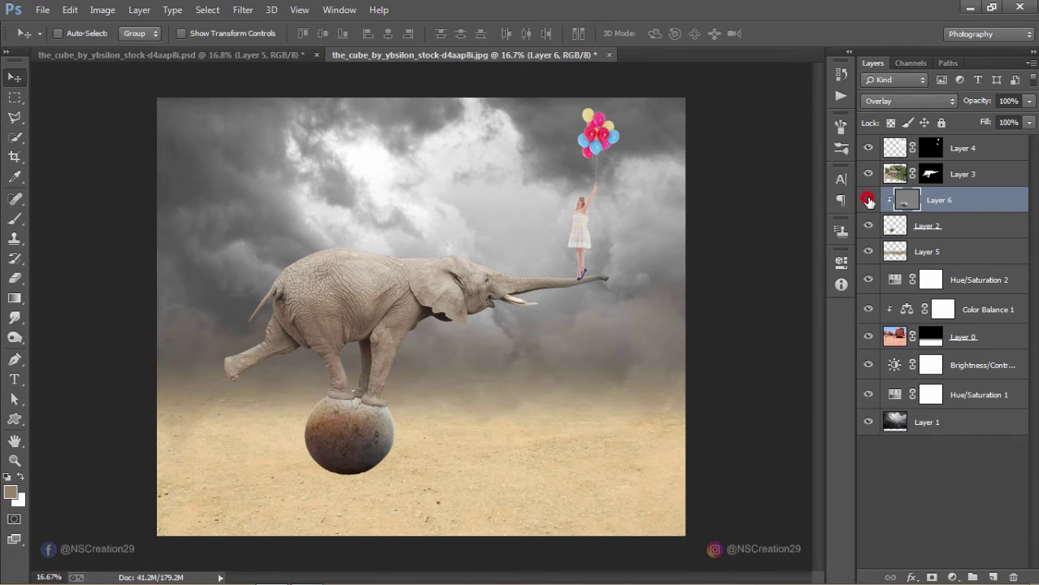
{"action": "left_click", "coordinate": [868, 200]}
Add Layer 7 and paint black 80 px shadows under the elephant's feet on the ball.
{"action": "left_click", "coordinate": [868, 200]}
{"action": "left_click", "coordinate": [993, 575]}
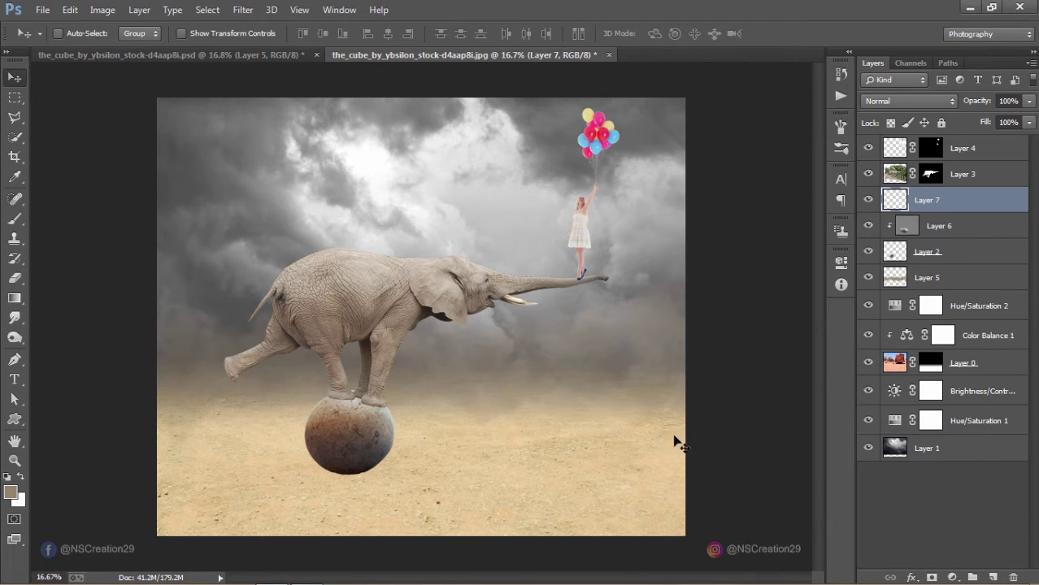
{"action": "left_click", "coordinate": [14, 219]}
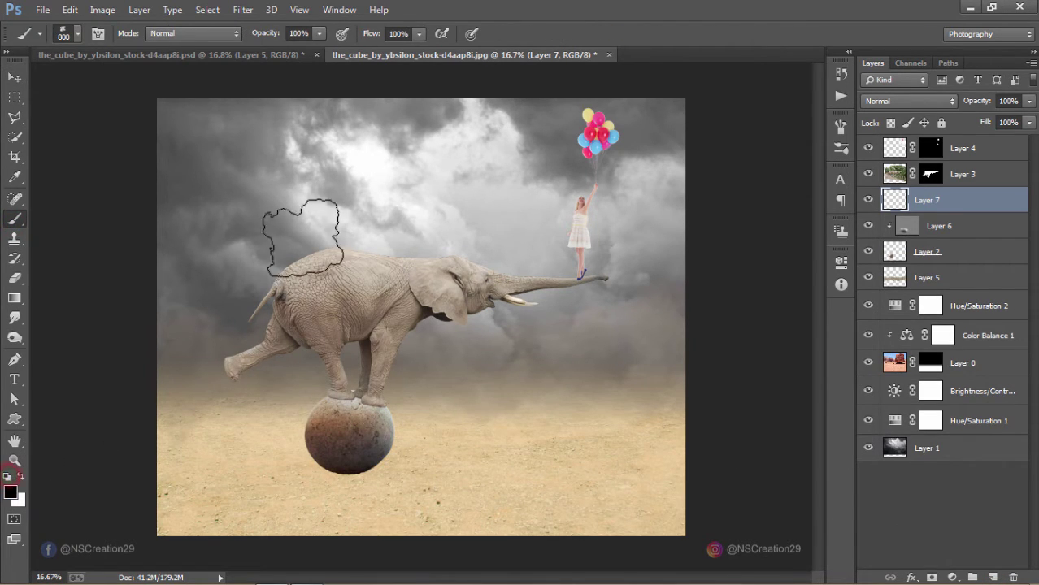
{"action": "left_click", "coordinate": [77, 37]}
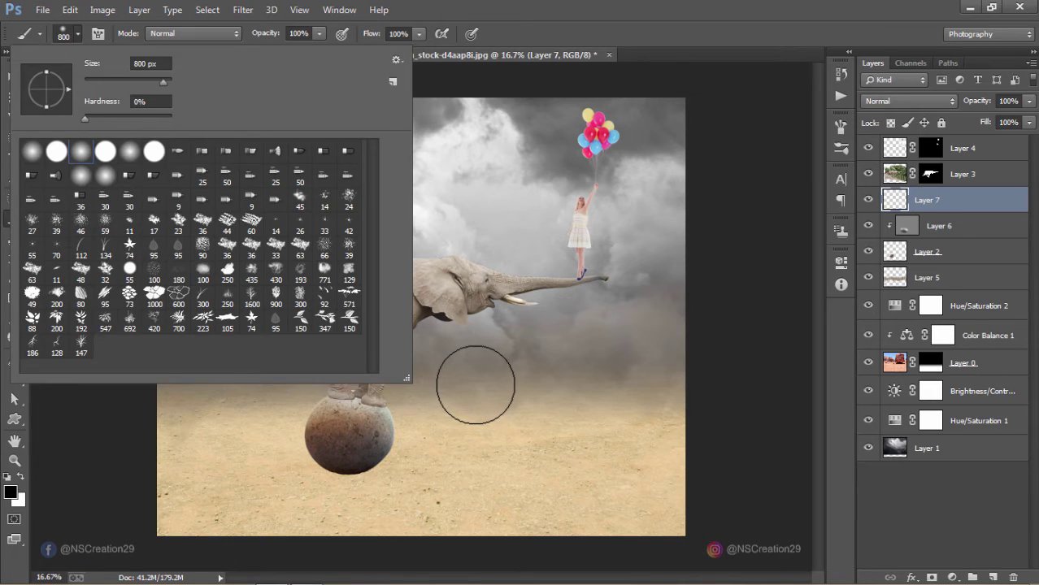
{"action": "left_click", "coordinate": [474, 385]}
{"action": "key", "text": "bracketleft"}
{"action": "key", "text": "bracketleft"}
{"action": "key", "text": "bracketleft"}
{"action": "key", "text": "bracketleft"}
{"action": "key", "text": "bracketleft"}
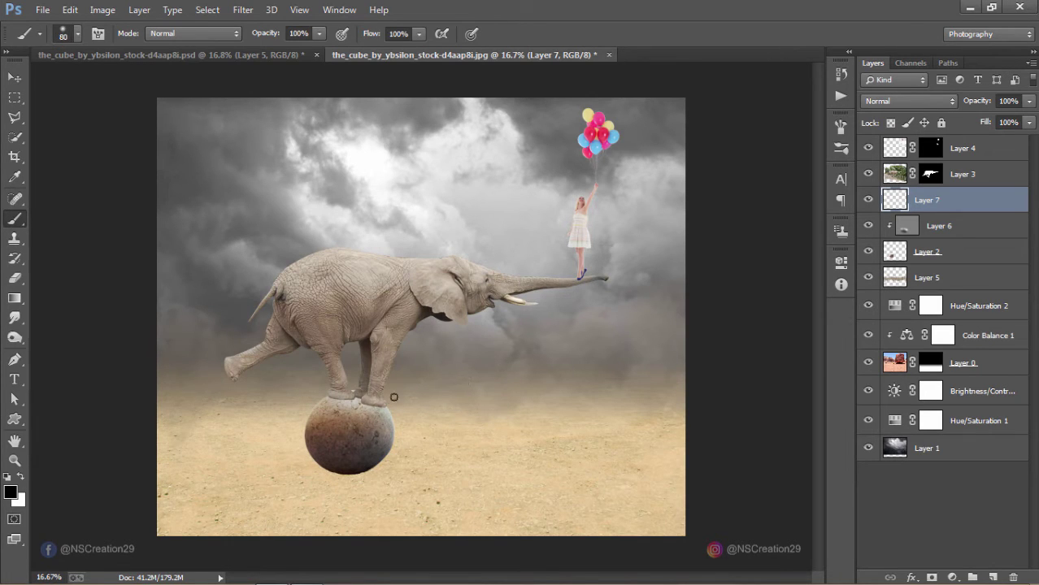
{"action": "left_click", "coordinate": [330, 397]}
{"action": "left_click_drag", "start_coordinate": [358, 396], "coordinate": [362, 398]}
{"action": "left_click_drag", "start_coordinate": [364, 399], "coordinate": [365, 402]}
{"action": "left_click_drag", "start_coordinate": [362, 400], "coordinate": [367, 403]}
Lower Layer 7 to 68% opacity and erase excess shadow around the foot at 100% strength.
{"action": "left_click_drag", "start_coordinate": [964, 102], "coordinate": [958, 102]}
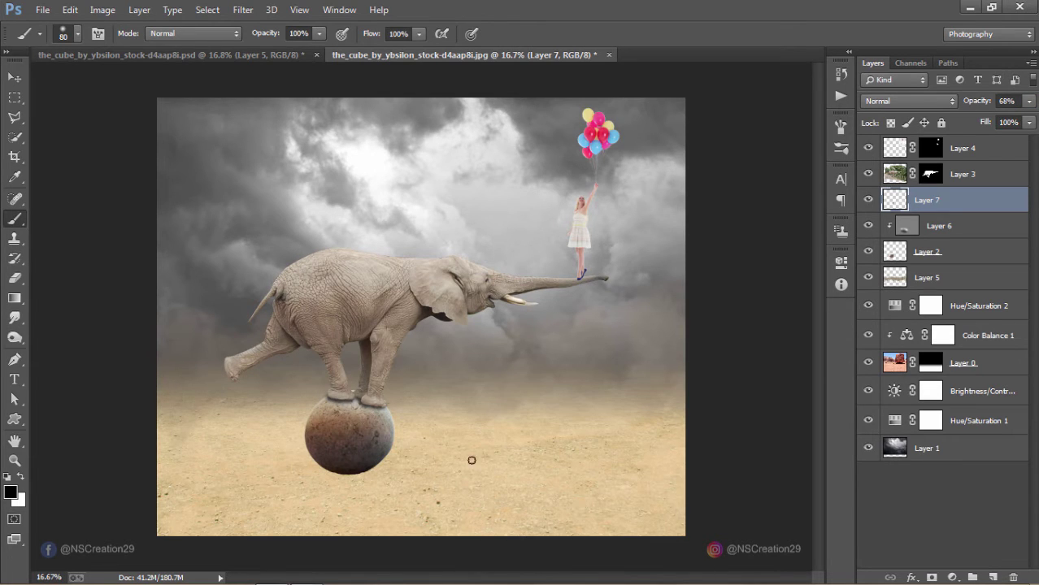
{"action": "left_click", "coordinate": [13, 79]}
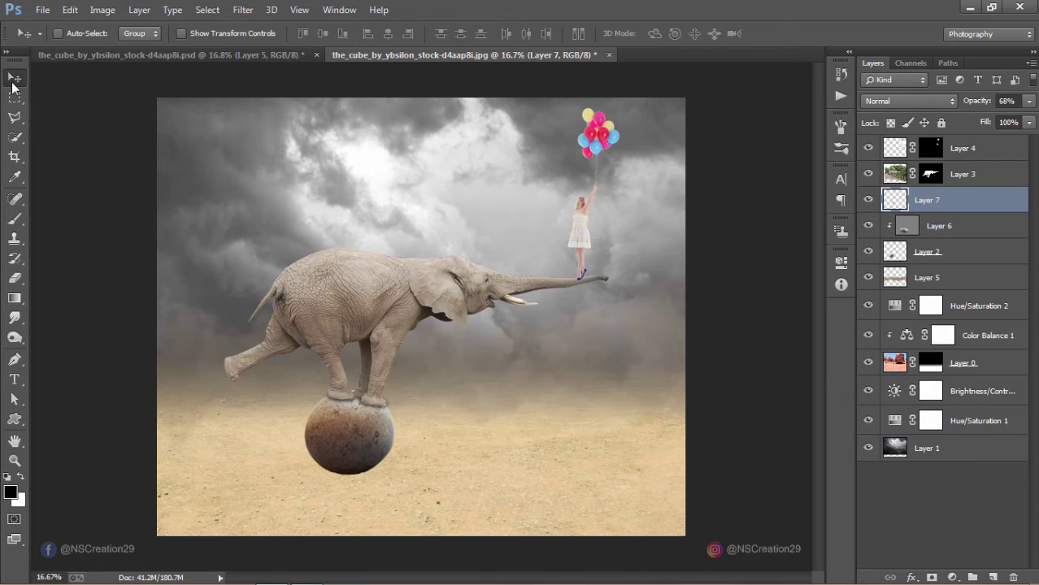
{"action": "left_click", "coordinate": [15, 278]}
{"action": "key", "text": "bracketleft"}
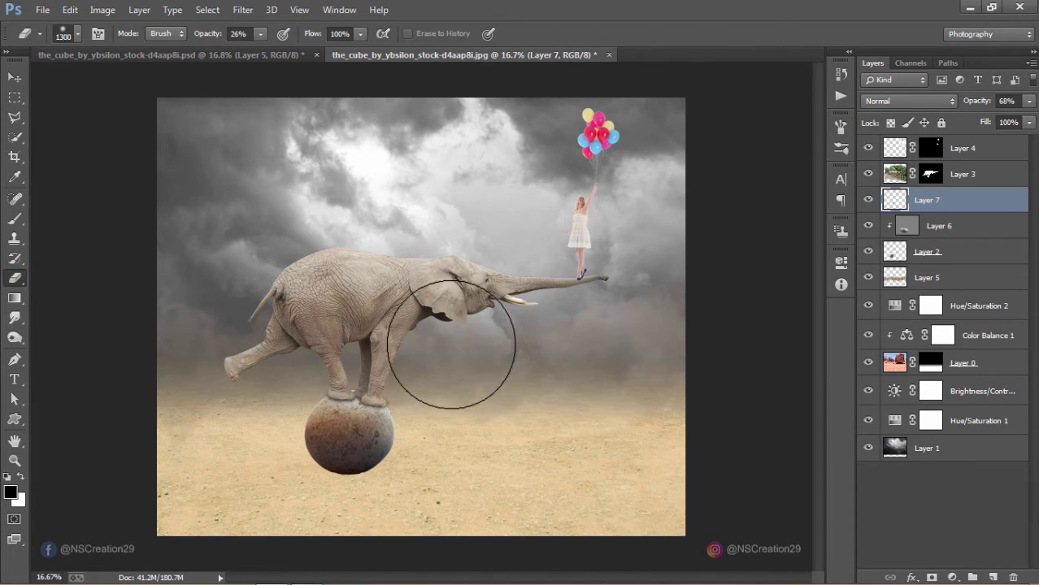
{"action": "key", "text": "bracketleft"}
{"action": "key", "text": "bracketleft"}
{"action": "key", "text": "bracketleft"}
{"action": "key", "text": "bracketleft"}
{"action": "key", "text": "bracketleft"}
{"action": "key", "text": "bracketleft"}
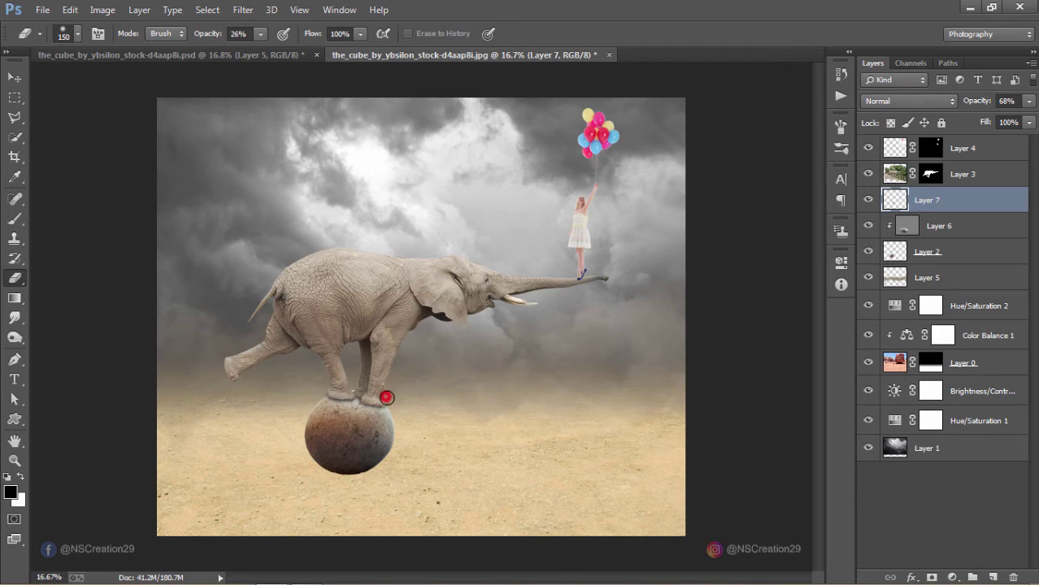
{"action": "left_click_drag", "start_coordinate": [386, 397], "coordinate": [397, 394]}
{"action": "left_click_drag", "start_coordinate": [202, 37], "coordinate": [422, 353]}
{"action": "left_click", "coordinate": [393, 399]}
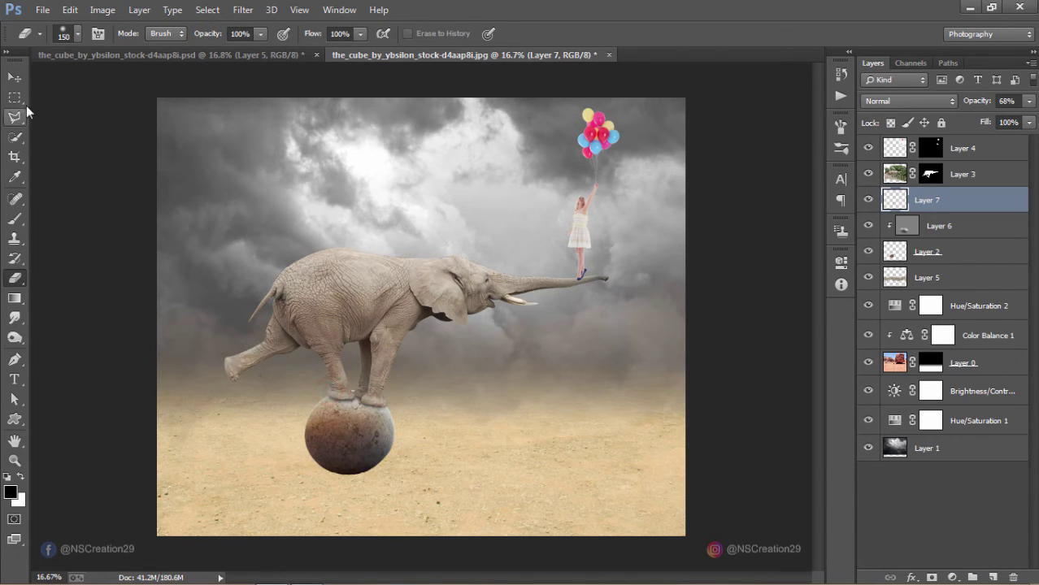
{"action": "left_click", "coordinate": [16, 79]}
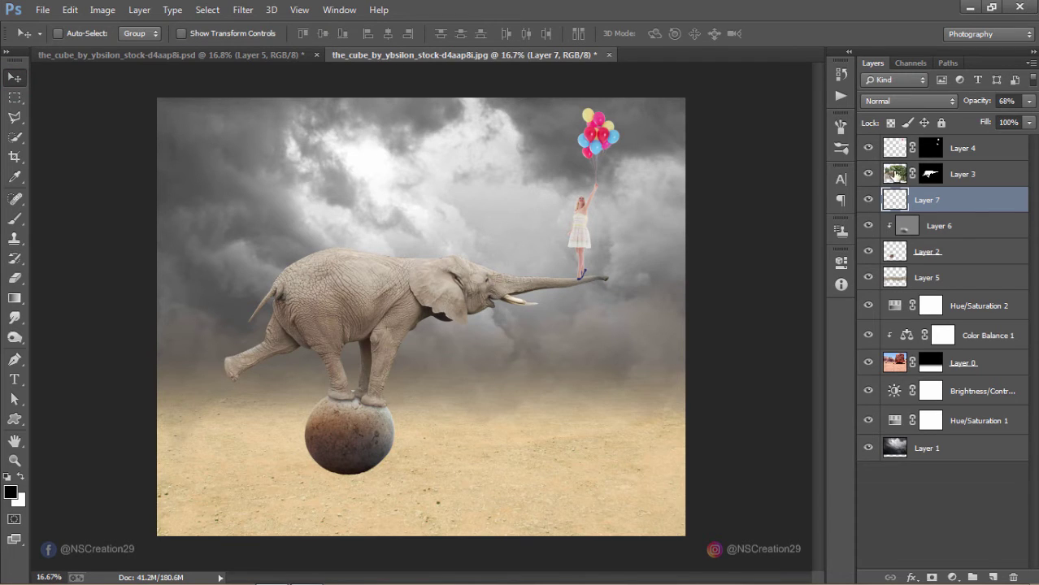
Add Layer 8 above the elephant's Layer 3, filled with 50% gray and set to Overlay.
{"action": "left_click", "coordinate": [894, 174]}
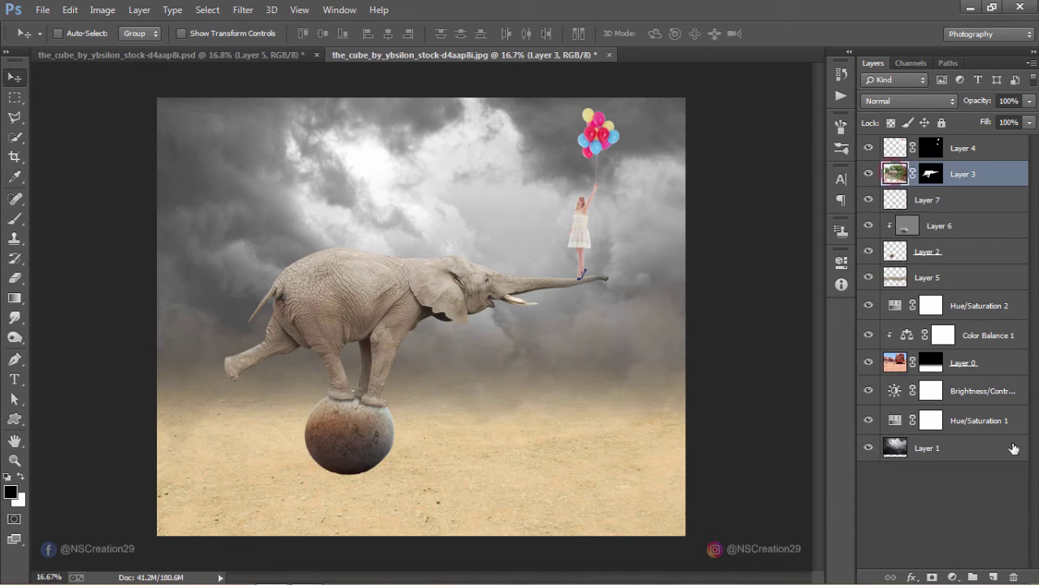
{"action": "left_click", "coordinate": [992, 577]}
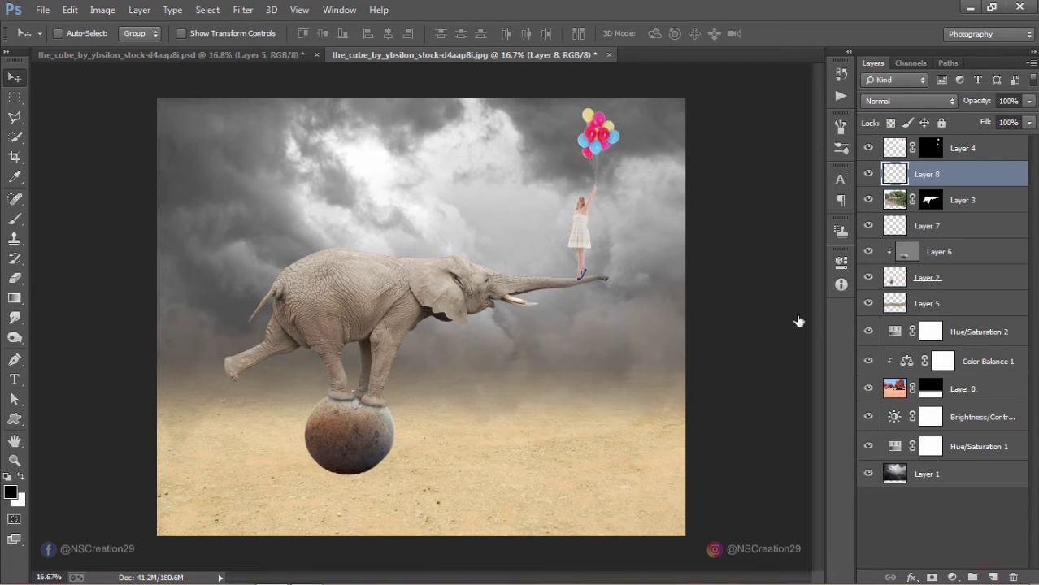
{"action": "left_click", "coordinate": [70, 10]}
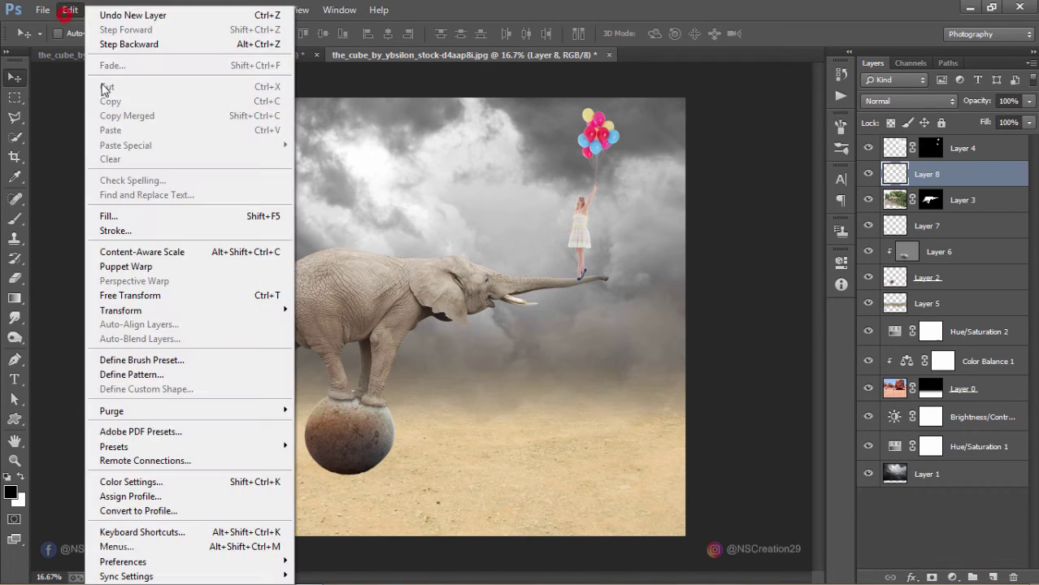
{"action": "left_click", "coordinate": [154, 216]}
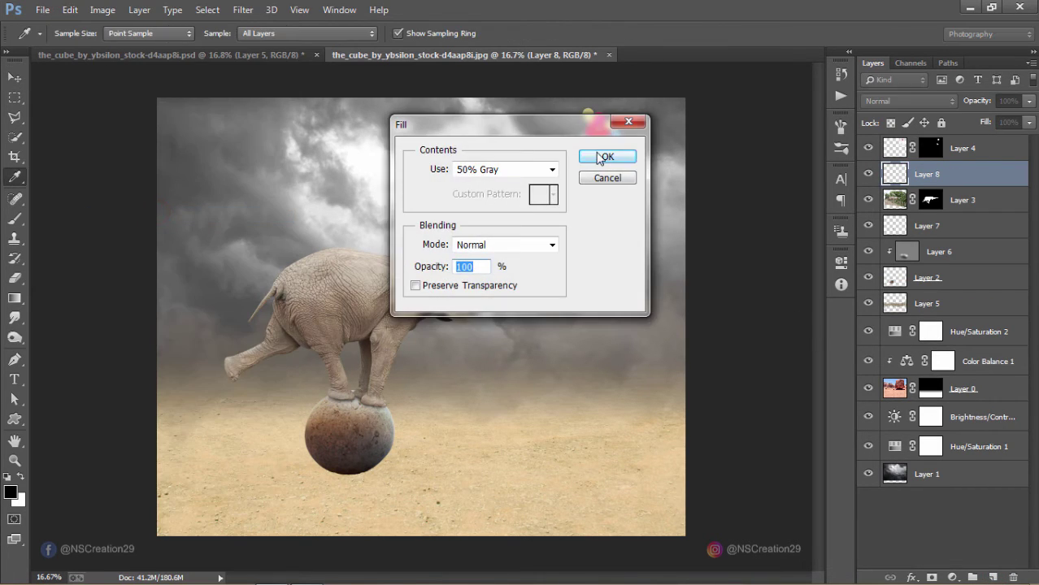
{"action": "left_click", "coordinate": [601, 156]}
{"action": "left_click", "coordinate": [908, 101]}
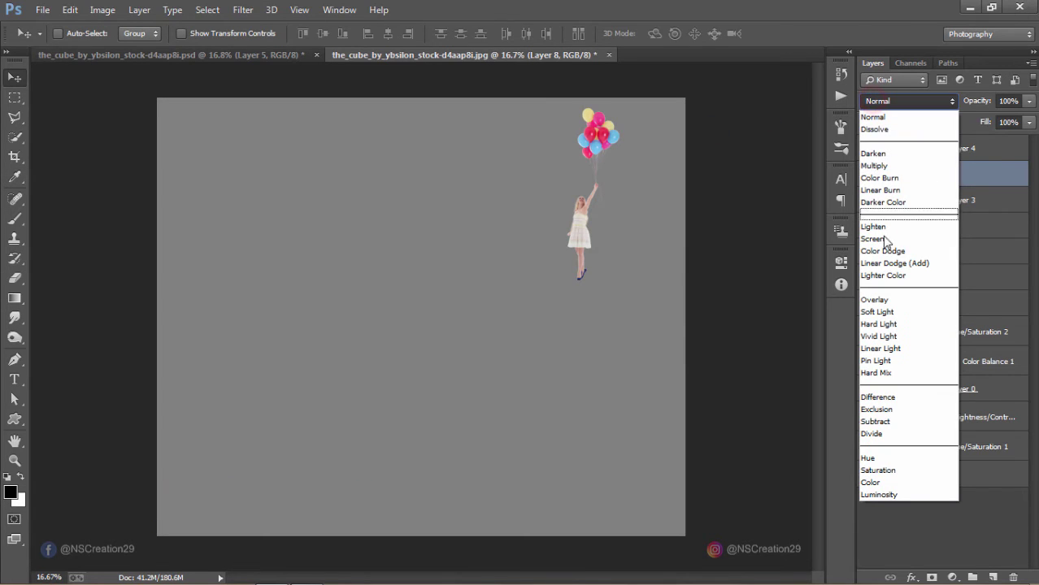
{"action": "left_click", "coordinate": [887, 303]}
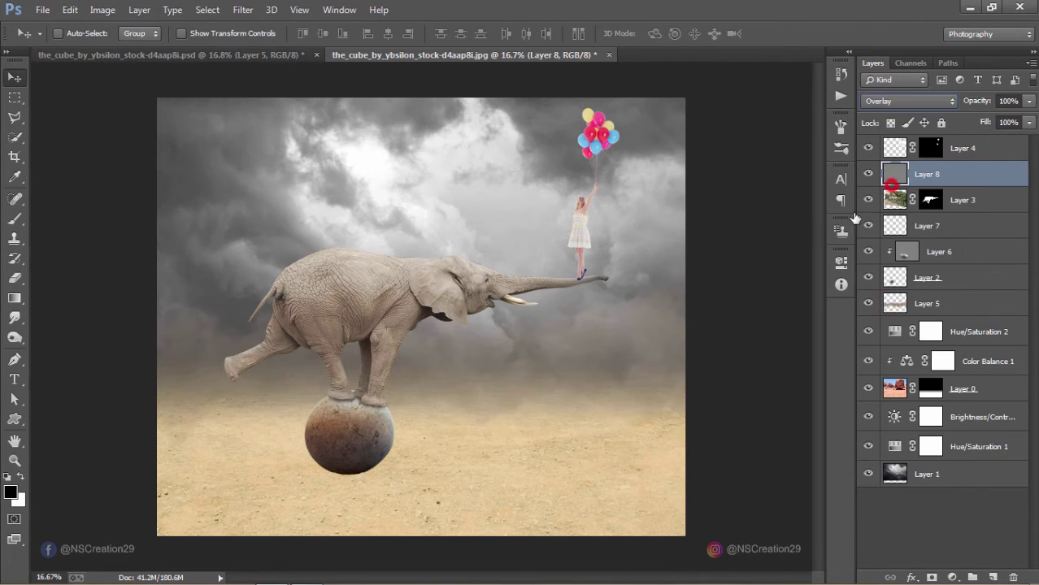
Dodge the elephant's chest, trunk and legs, then burn its back, hind leg and lower legs.
{"action": "left_click", "coordinate": [15, 338]}
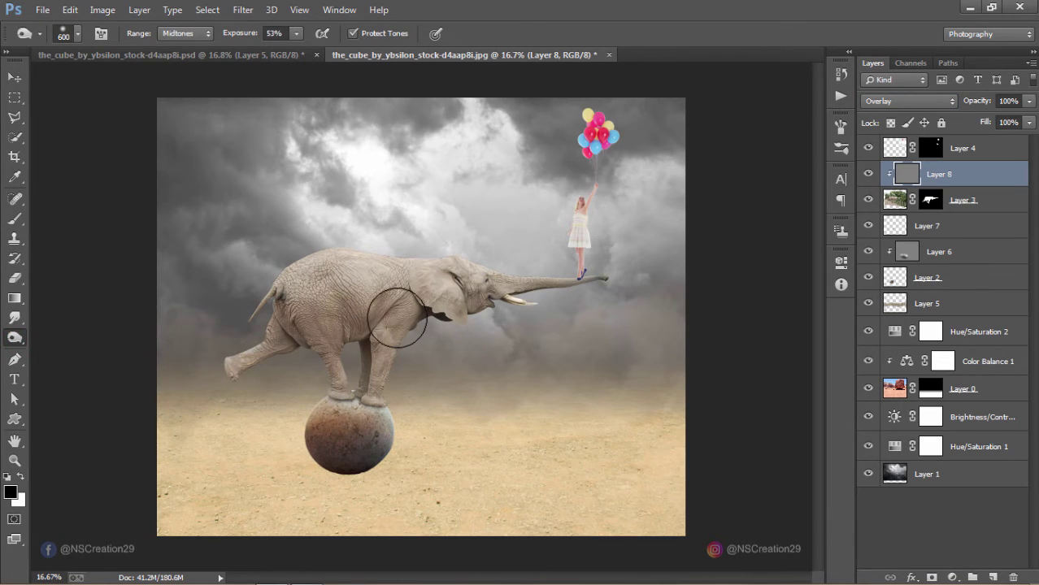
{"action": "mouse_move", "coordinate": [397, 317]}
{"action": "left_mouse_down"}
{"action": "mouse_move", "coordinate": [371, 406]}
{"action": "mouse_move", "coordinate": [337, 270]}
{"action": "mouse_move", "coordinate": [453, 297]}
{"action": "mouse_move", "coordinate": [614, 291]}
{"action": "left_mouse_up"}
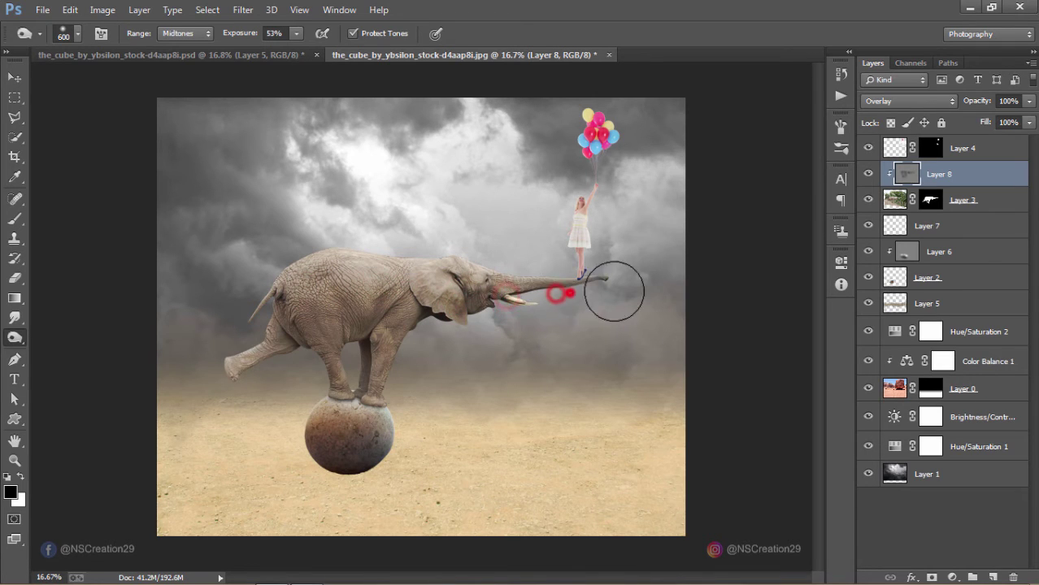
{"action": "mouse_move", "coordinate": [240, 350]}
{"action": "left_mouse_down"}
{"action": "mouse_move", "coordinate": [336, 369]}
{"action": "mouse_move", "coordinate": [381, 353]}
{"action": "left_mouse_up"}
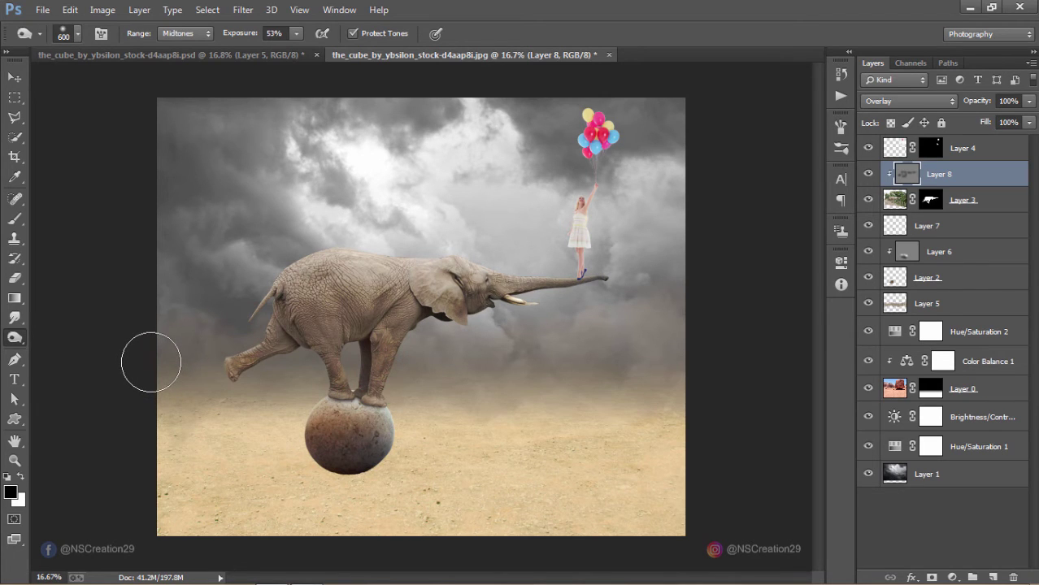
{"action": "right_click", "coordinate": [15, 338]}
{"action": "left_click", "coordinate": [50, 348]}
{"action": "mouse_move", "coordinate": [253, 292]}
{"action": "left_mouse_down"}
{"action": "mouse_move", "coordinate": [259, 280]}
{"action": "mouse_move", "coordinate": [359, 233]}
{"action": "mouse_move", "coordinate": [477, 255]}
{"action": "mouse_move", "coordinate": [563, 225]}
{"action": "mouse_move", "coordinate": [530, 251]}
{"action": "mouse_move", "coordinate": [578, 260]}
{"action": "mouse_move", "coordinate": [610, 250]}
{"action": "left_mouse_up"}
{"action": "left_click_drag", "start_coordinate": [248, 325], "coordinate": [225, 344]}
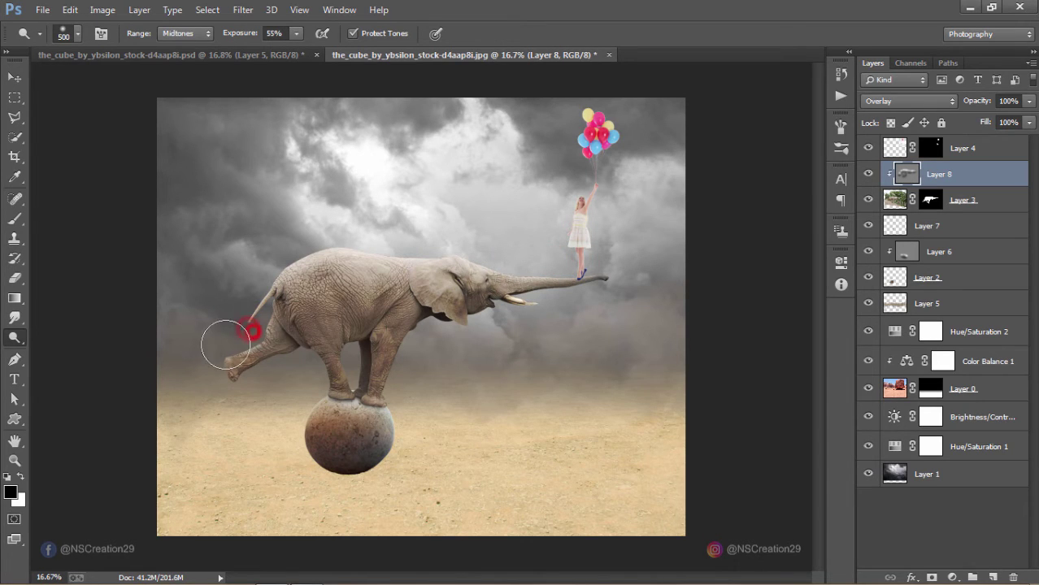
{"action": "left_click", "coordinate": [345, 364]}
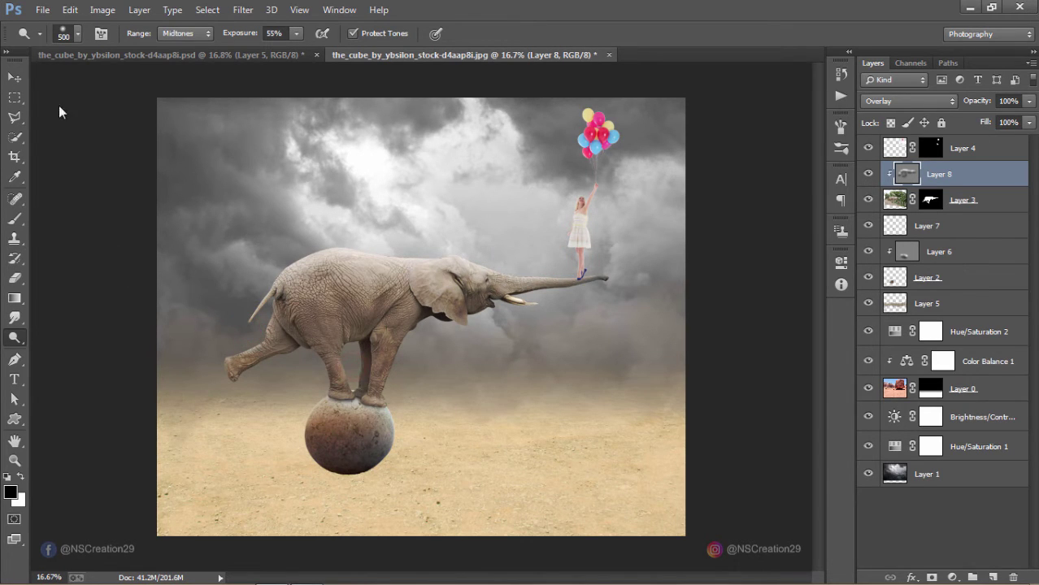
{"action": "left_click", "coordinate": [351, 356]}
Add Layer 9 above the girl's Layer 4, filled 50% gray, set to Overlay and clipped.
{"action": "left_click", "coordinate": [14, 77]}
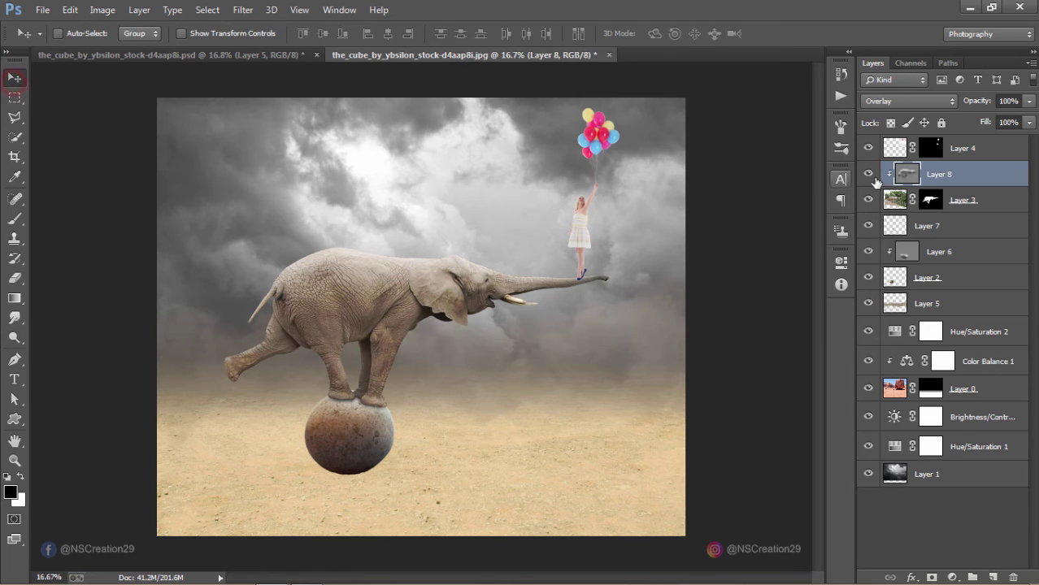
{"action": "left_click", "coordinate": [869, 174]}
{"action": "left_click", "coordinate": [869, 174]}
{"action": "left_click", "coordinate": [894, 151]}
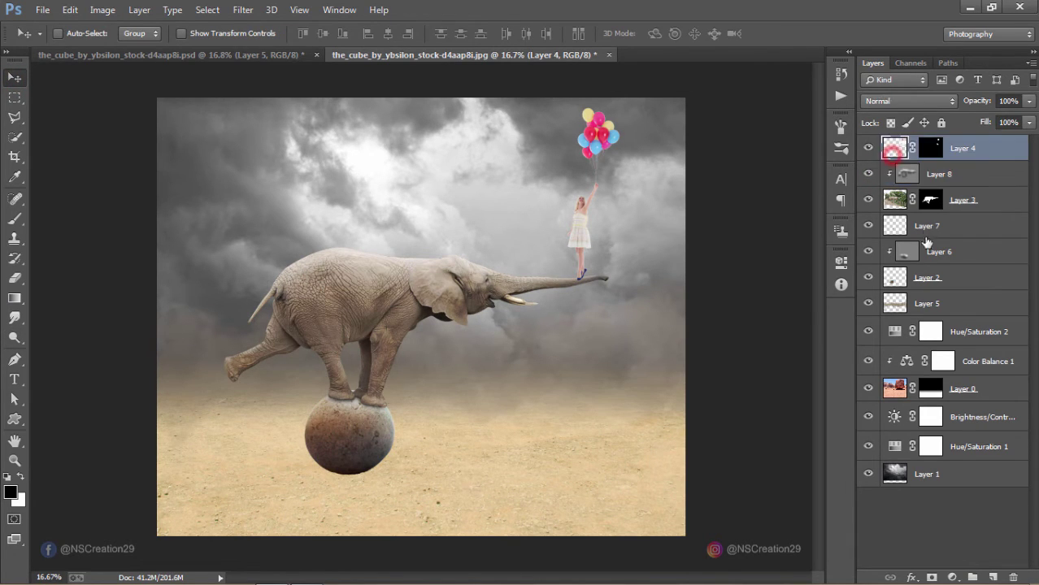
{"action": "left_click", "coordinate": [993, 577]}
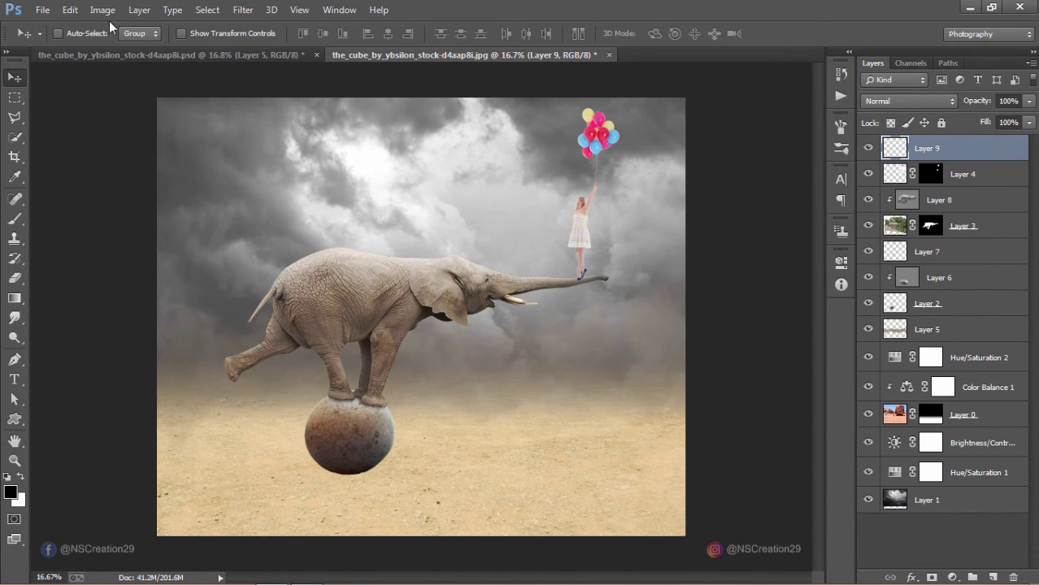
{"action": "left_click", "coordinate": [70, 10]}
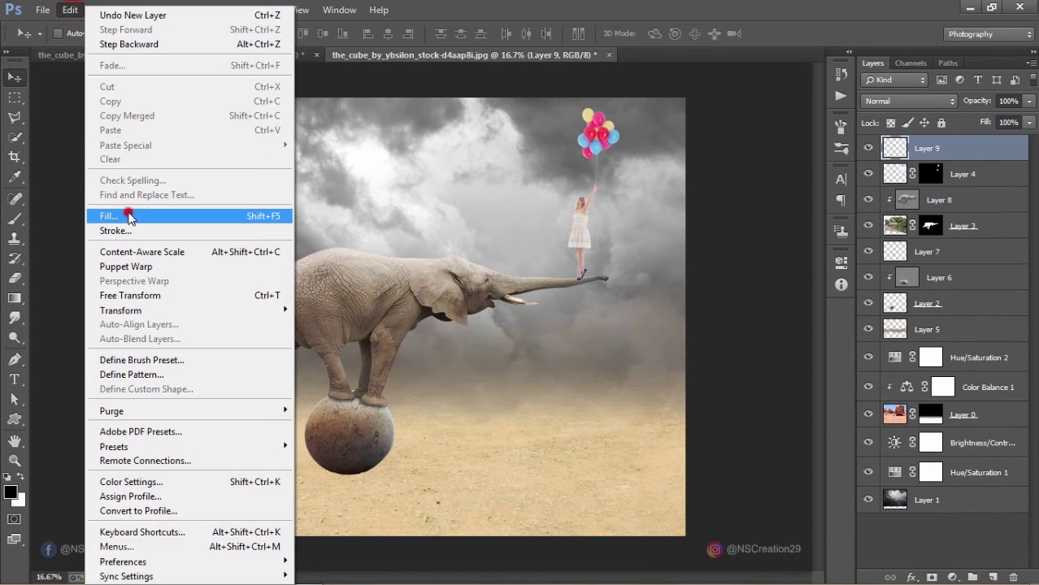
{"action": "left_click", "coordinate": [128, 216]}
{"action": "left_click", "coordinate": [608, 157]}
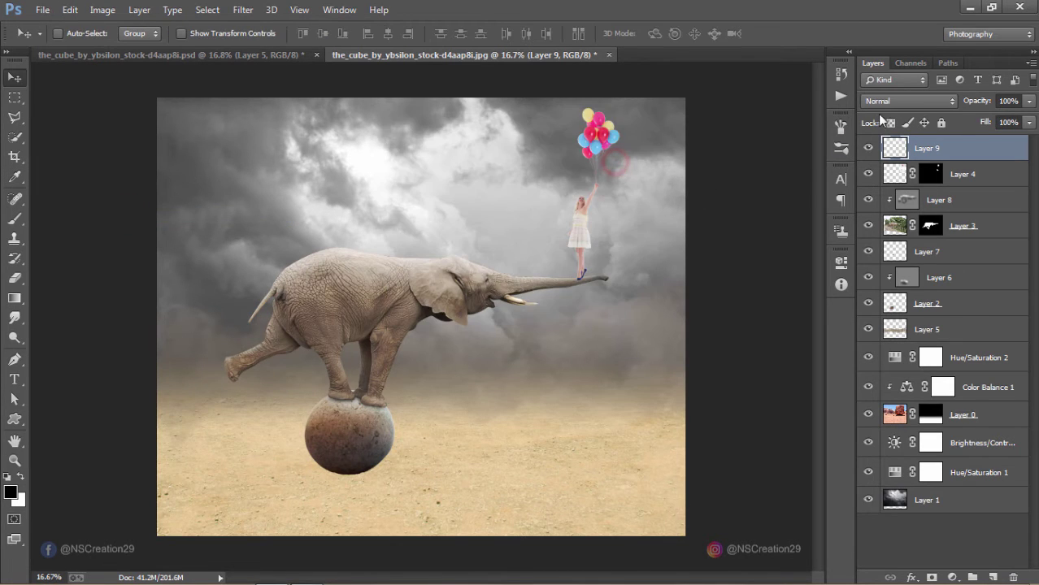
{"action": "left_click", "coordinate": [908, 101]}
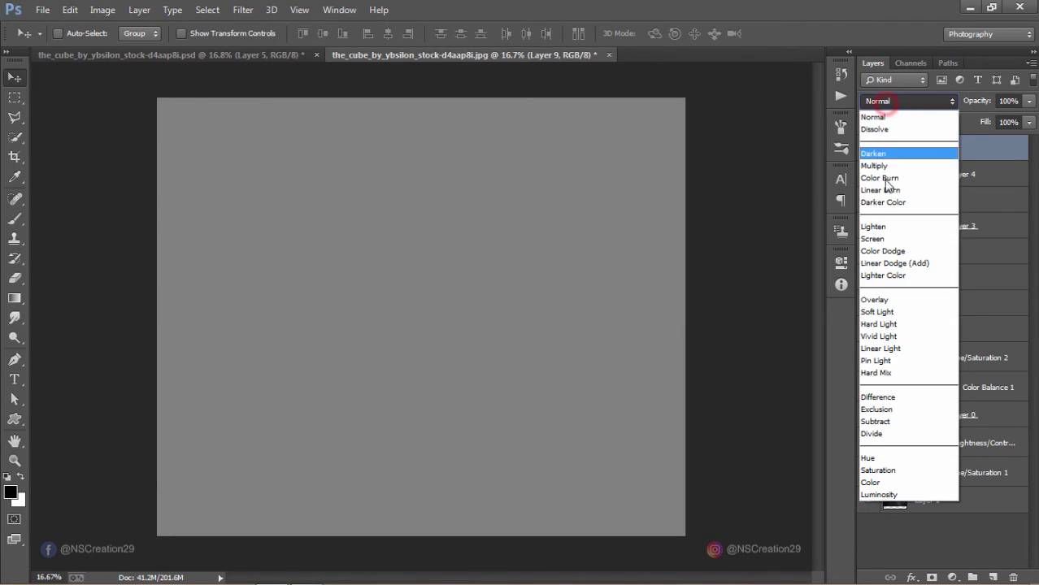
{"action": "left_click", "coordinate": [876, 300]}
{"action": "left_click", "coordinate": [890, 161], "text": "alt"}
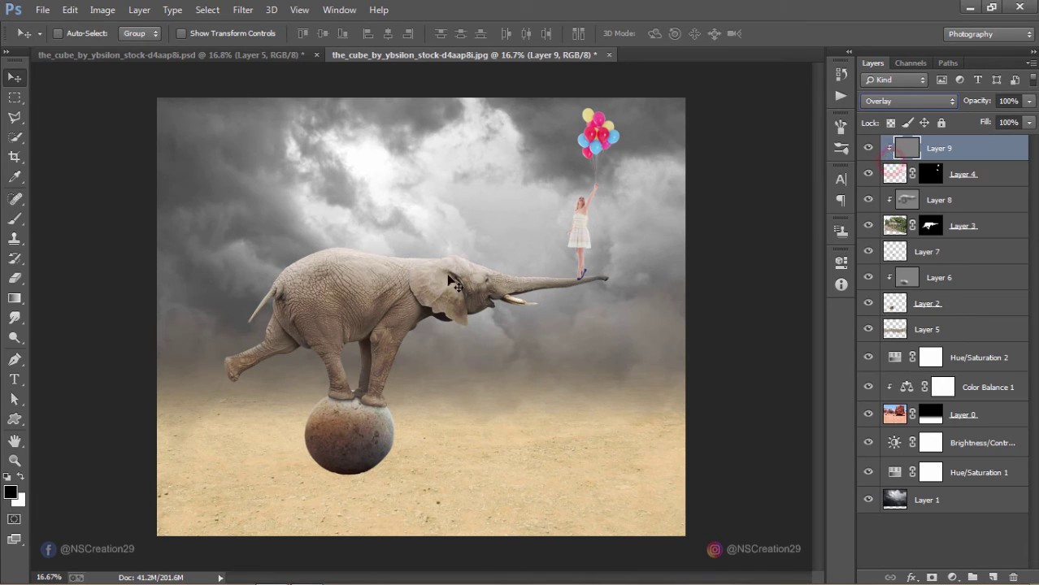
Burn the balloon girl's legs and feet on Layer 9.
{"action": "left_click", "coordinate": [14, 339]}
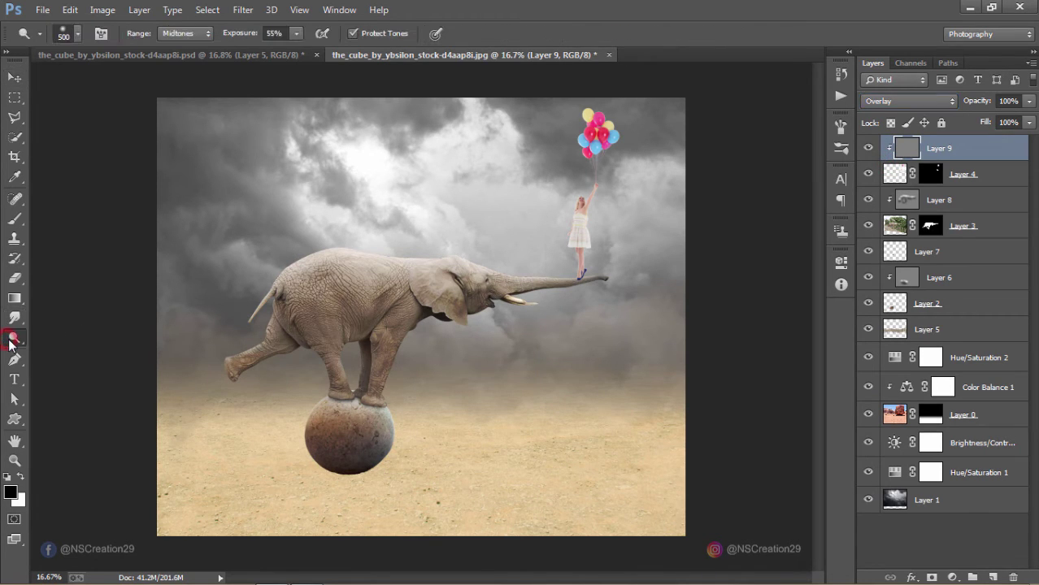
{"action": "right_click", "coordinate": [14, 337]}
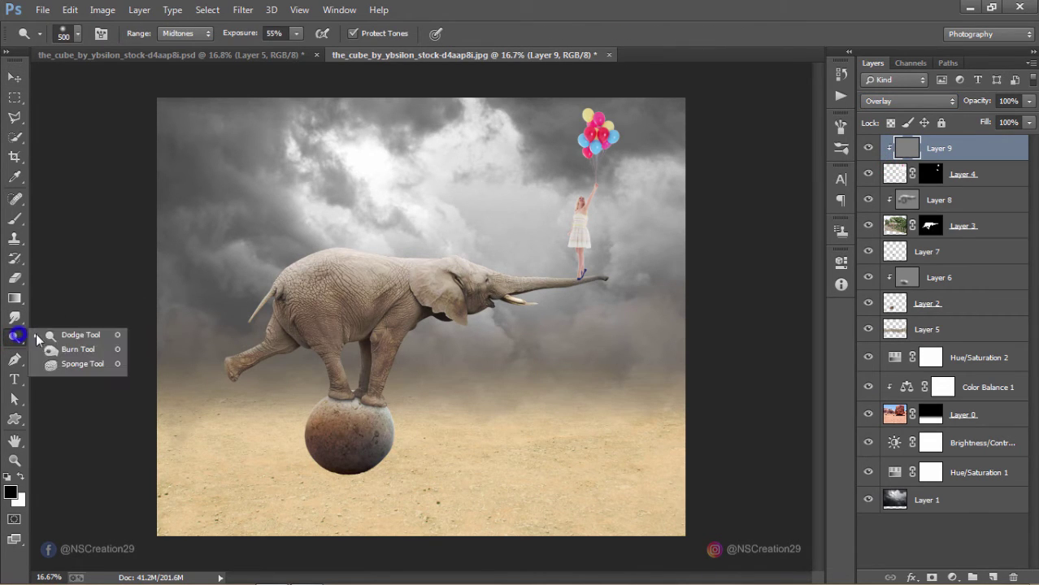
{"action": "left_click", "coordinate": [56, 347]}
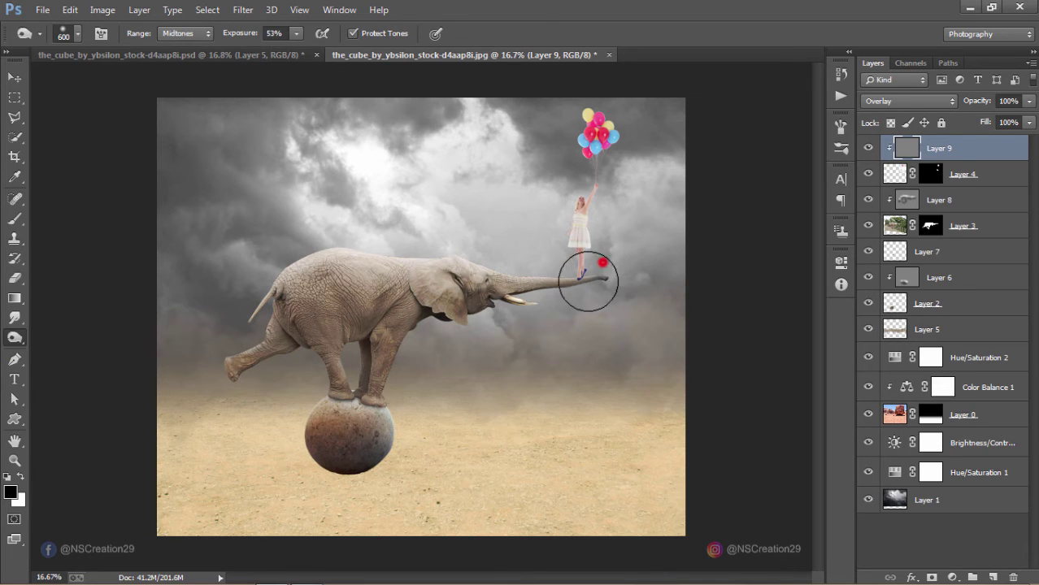
{"action": "left_click_drag", "start_coordinate": [590, 269], "coordinate": [603, 110]}
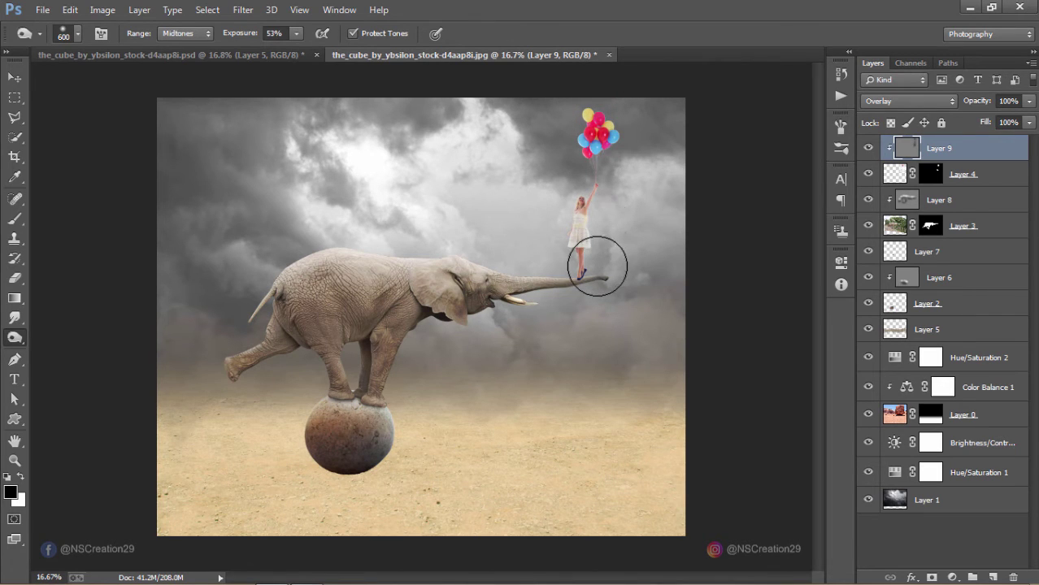
{"action": "mouse_move", "coordinate": [594, 269]}
{"action": "left_mouse_down"}
{"action": "mouse_move", "coordinate": [606, 262]}
{"action": "mouse_move", "coordinate": [591, 208]}
{"action": "left_mouse_up"}
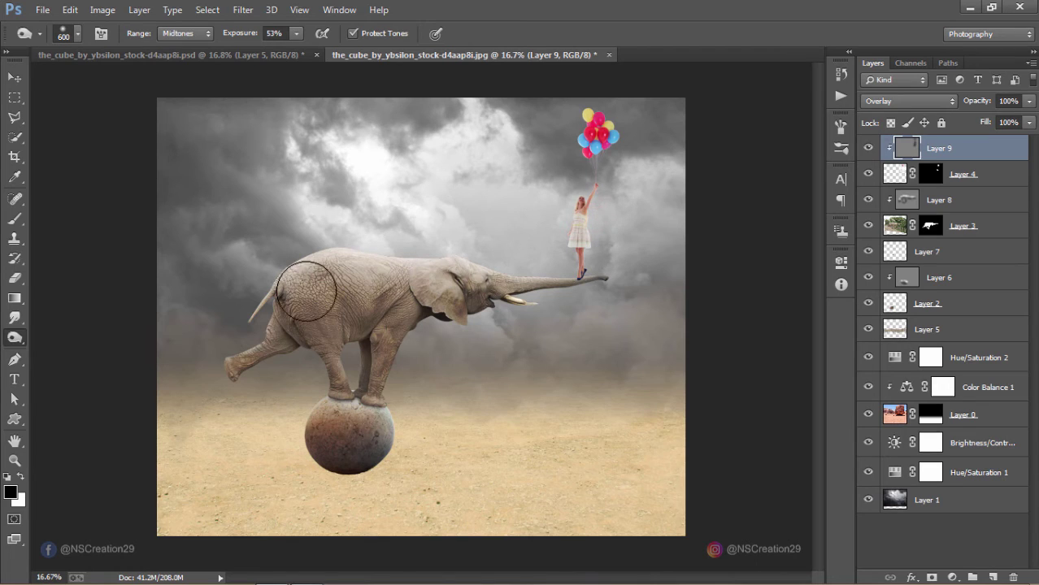
Dodge the girl's side and upper body, undoing the stroke that faded the balloons, then hide Layer 9.
{"action": "right_click", "coordinate": [18, 341]}
{"action": "left_click", "coordinate": [49, 333]}
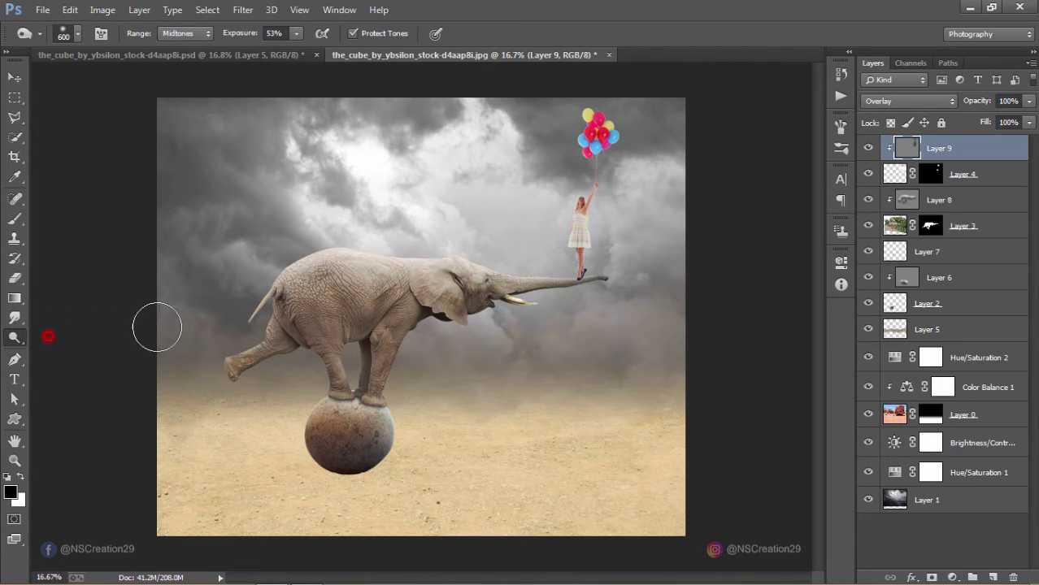
{"action": "mouse_move", "coordinate": [556, 198]}
{"action": "left_mouse_down"}
{"action": "mouse_move", "coordinate": [554, 232]}
{"action": "mouse_move", "coordinate": [561, 191]}
{"action": "left_mouse_up"}
{"action": "mouse_move", "coordinate": [573, 207]}
{"action": "left_mouse_down"}
{"action": "mouse_move", "coordinate": [568, 174]}
{"action": "mouse_move", "coordinate": [589, 119]}
{"action": "left_mouse_up"}
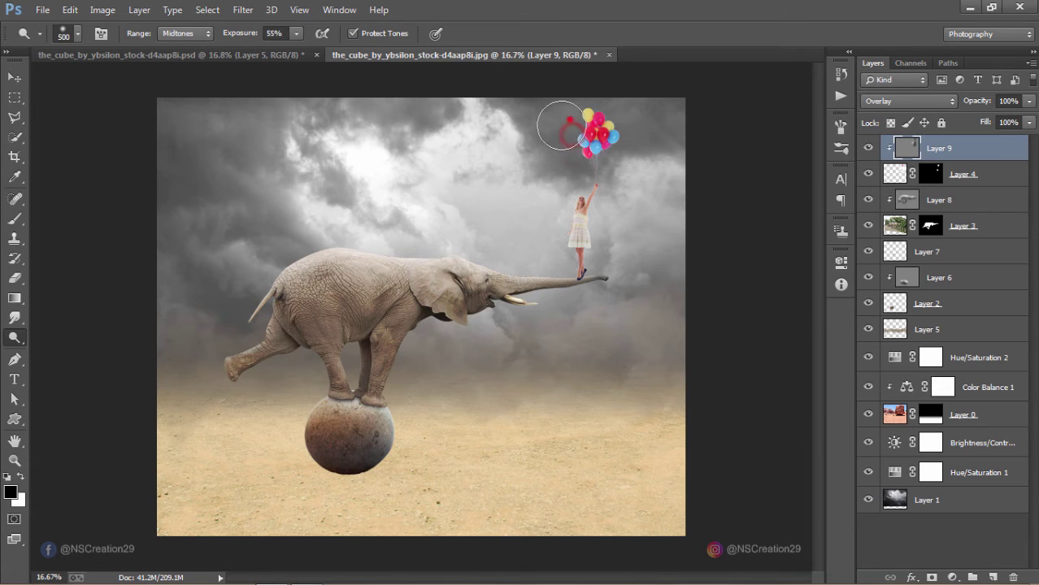
{"action": "key", "text": "ctrl+z"}
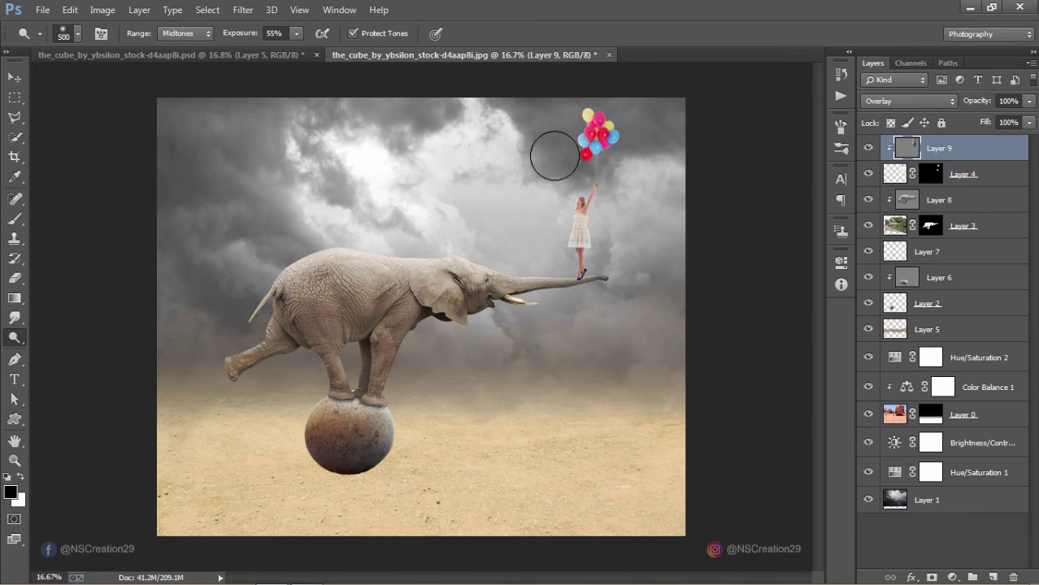
{"action": "left_click", "coordinate": [567, 264]}
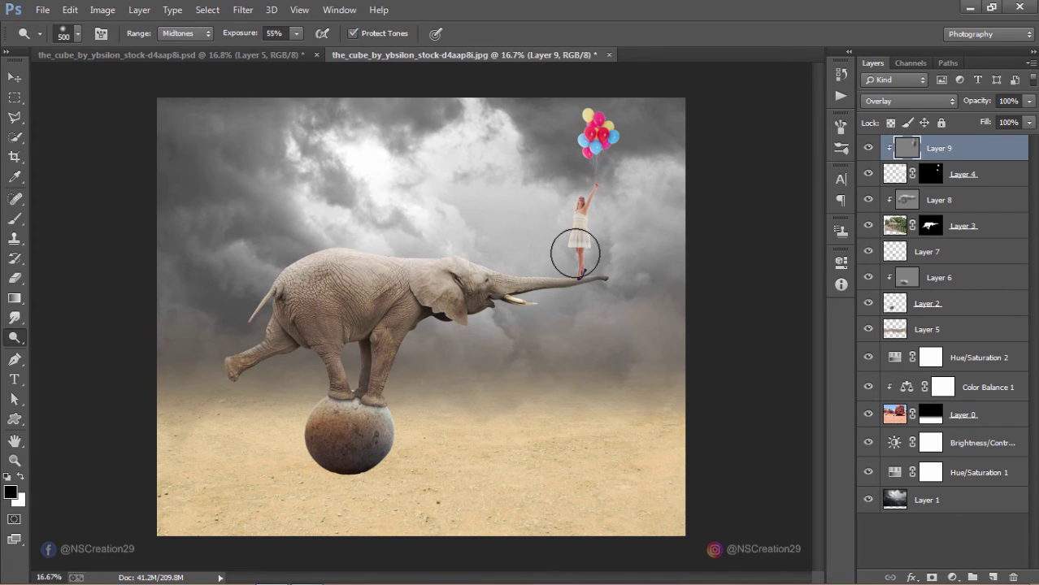
{"action": "left_click", "coordinate": [575, 250]}
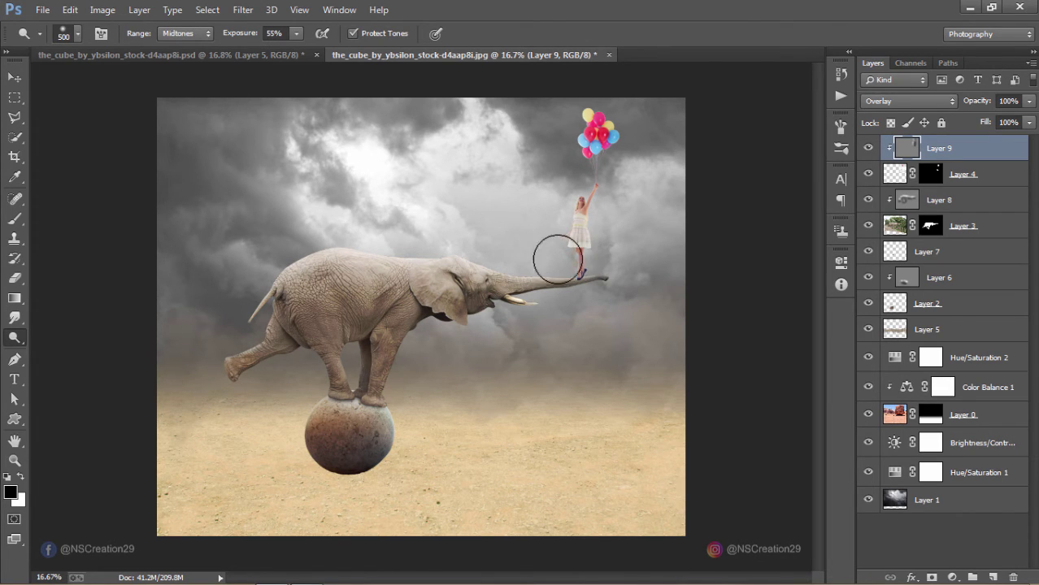
{"action": "left_click", "coordinate": [15, 77]}
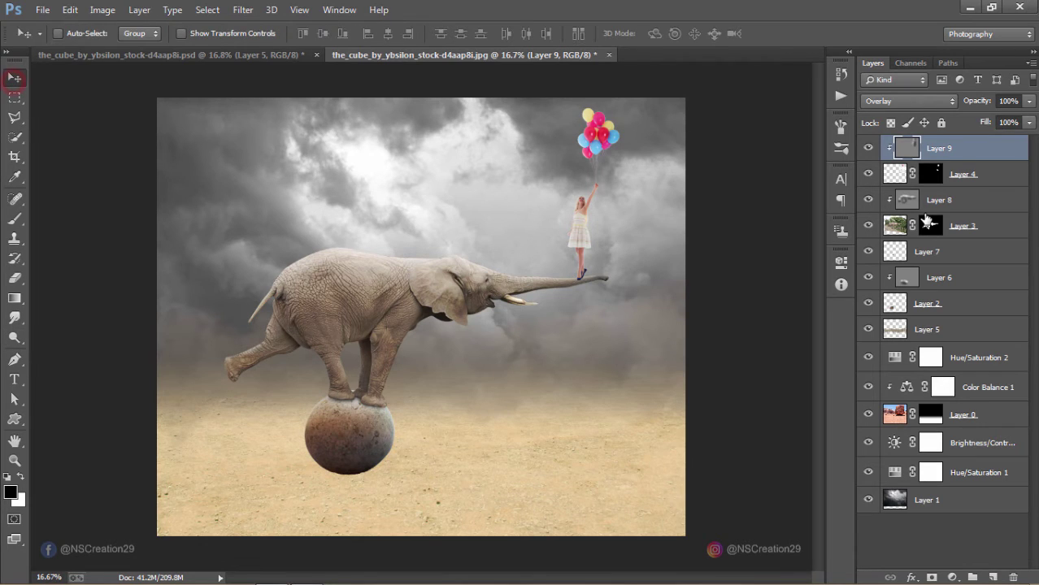
{"action": "left_click", "coordinate": [870, 149]}
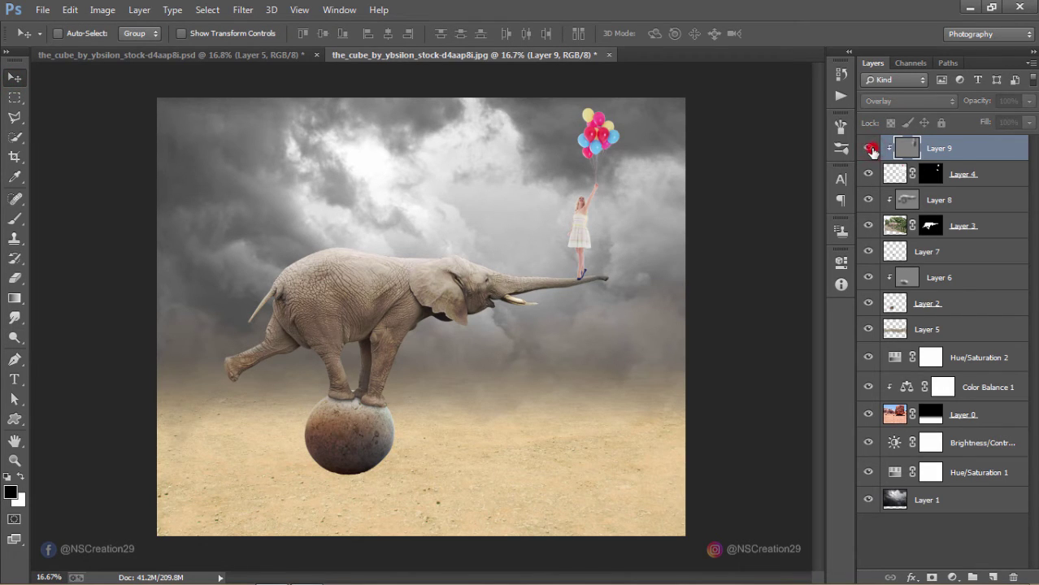
Add Layer 10 above Layer 8 and dab black shadow at the girl's feet, lowering its opacity.
{"action": "left_click", "coordinate": [869, 149]}
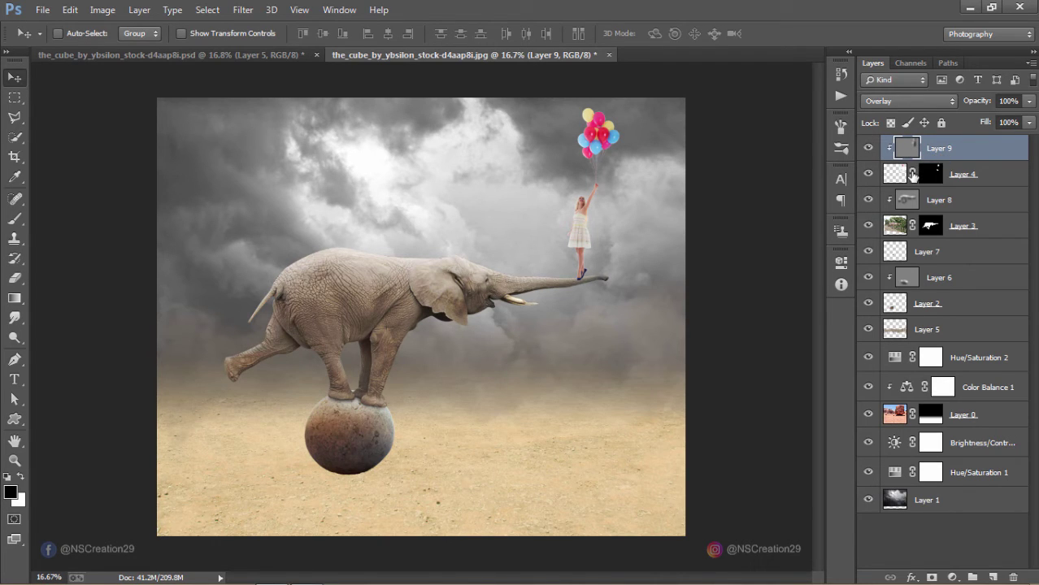
{"action": "left_click", "coordinate": [929, 203]}
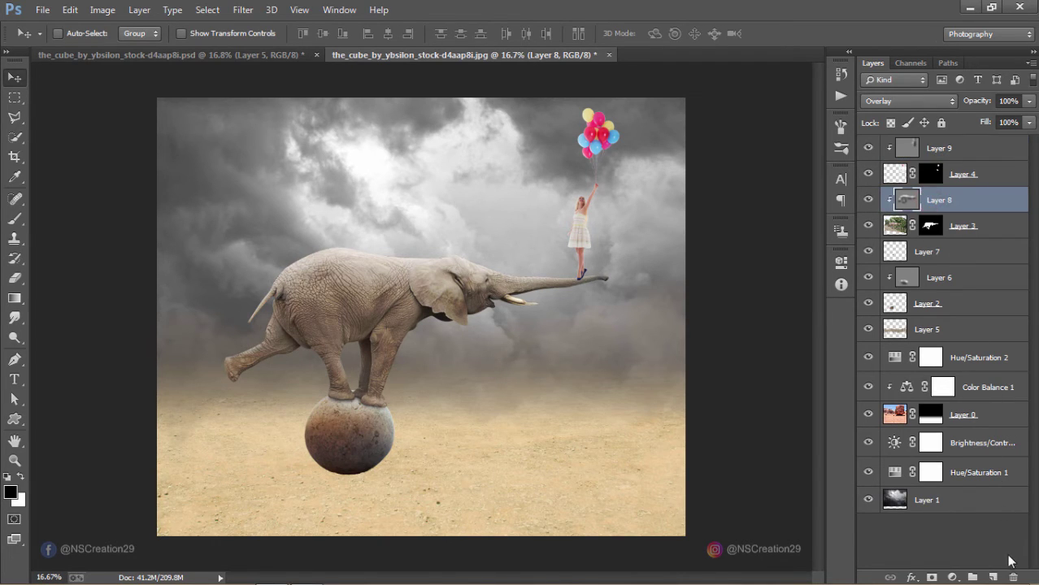
{"action": "left_click", "coordinate": [993, 576]}
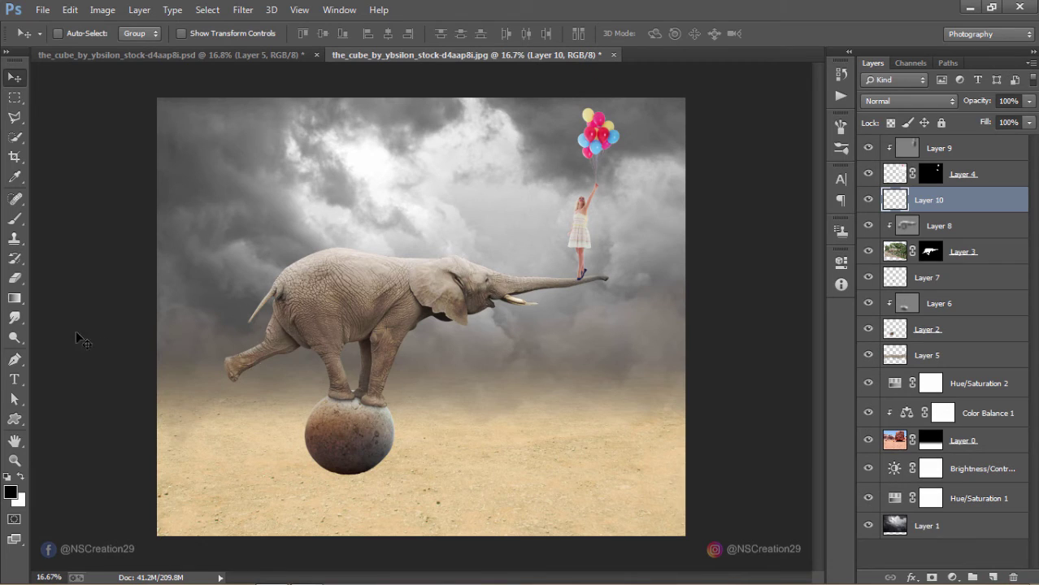
{"action": "left_click", "coordinate": [15, 219]}
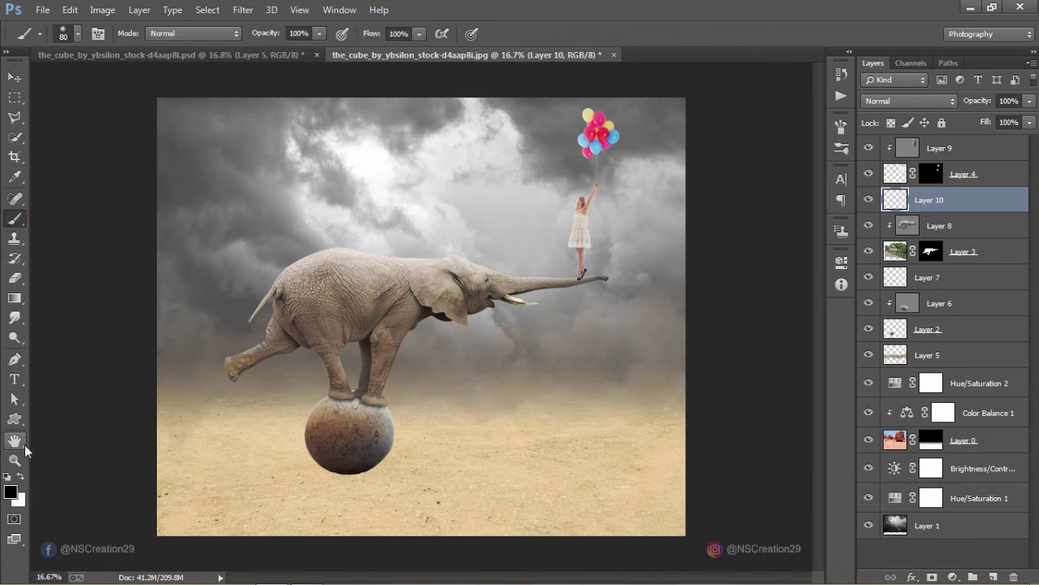
{"action": "left_click", "coordinate": [580, 278]}
{"action": "left_click", "coordinate": [579, 280]}
{"action": "left_click_drag", "start_coordinate": [967, 101], "coordinate": [952, 99]}
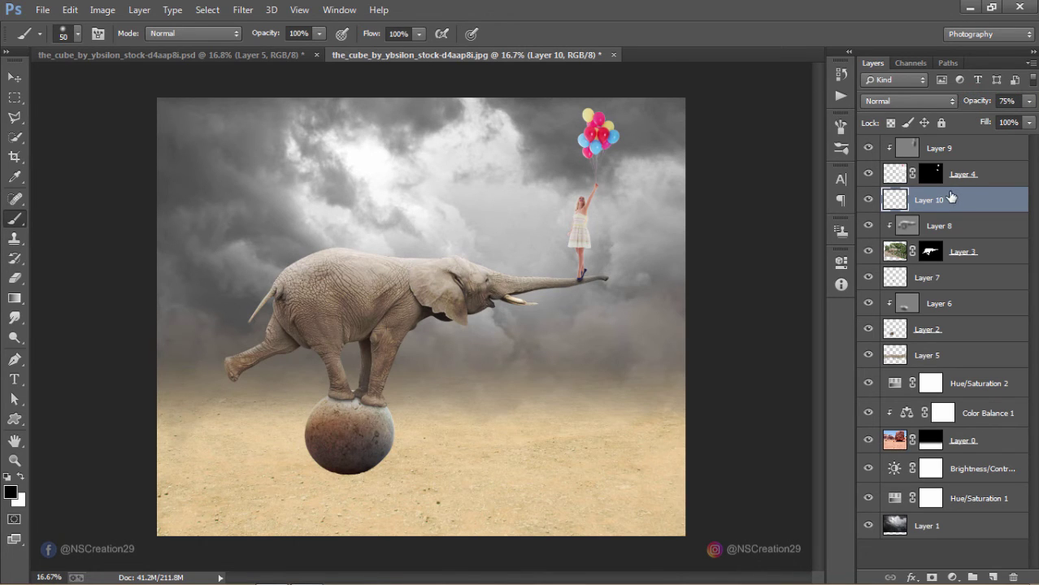
{"action": "left_click", "coordinate": [14, 78]}
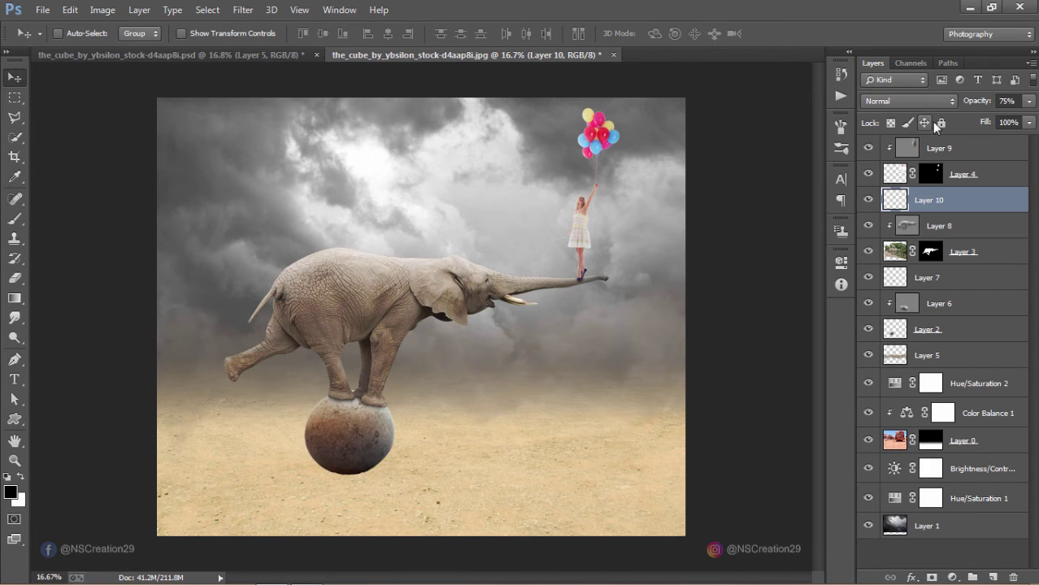
{"action": "left_click_drag", "start_coordinate": [966, 102], "coordinate": [955, 102]}
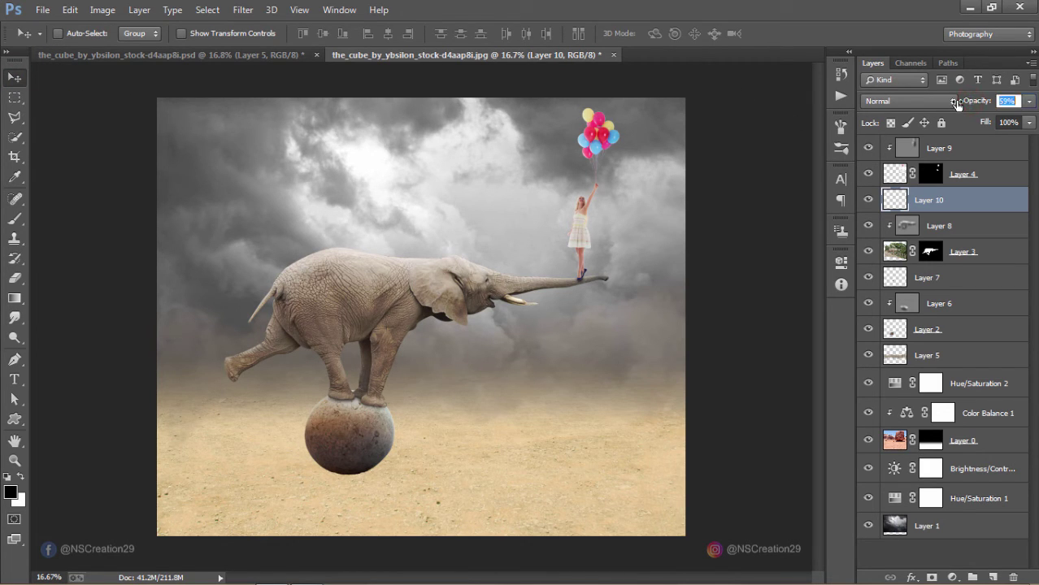
{"action": "left_click", "coordinate": [867, 203]}
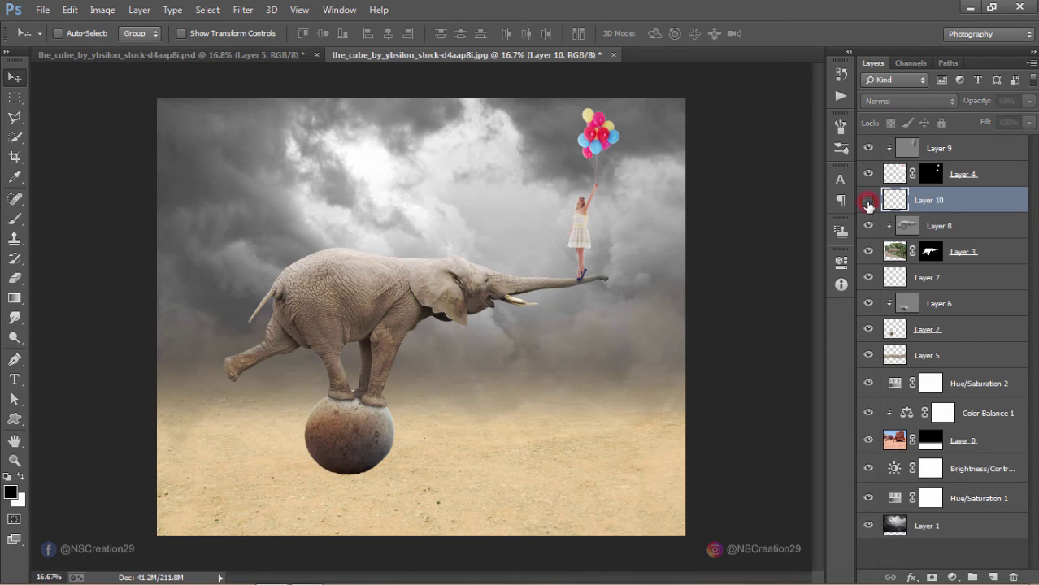
{"action": "left_click", "coordinate": [868, 204]}
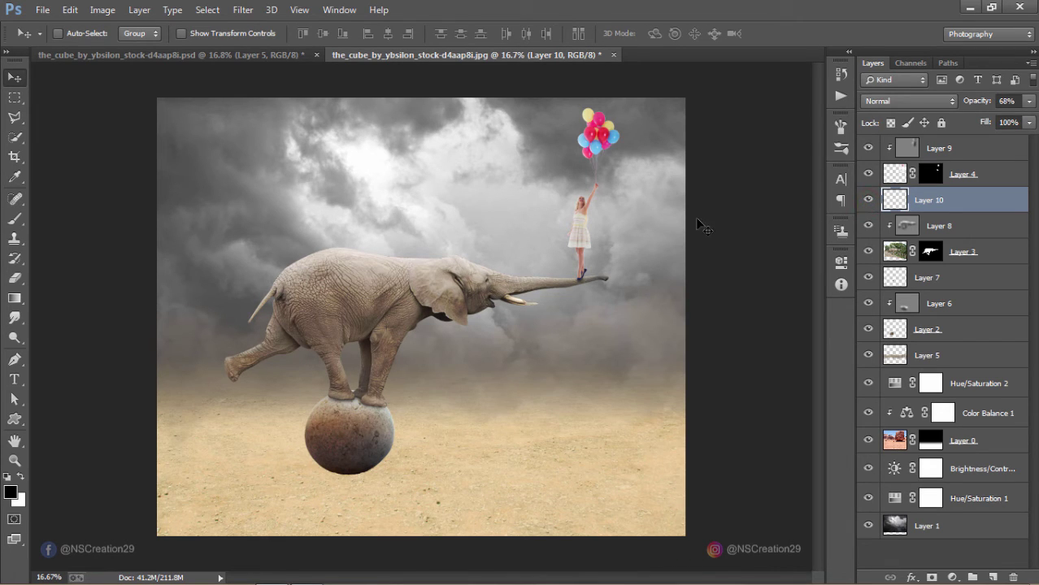
Clip Layer 10, darken the trunk tip under her feet, and set opacity to 46%.
{"action": "key", "text": "b"}
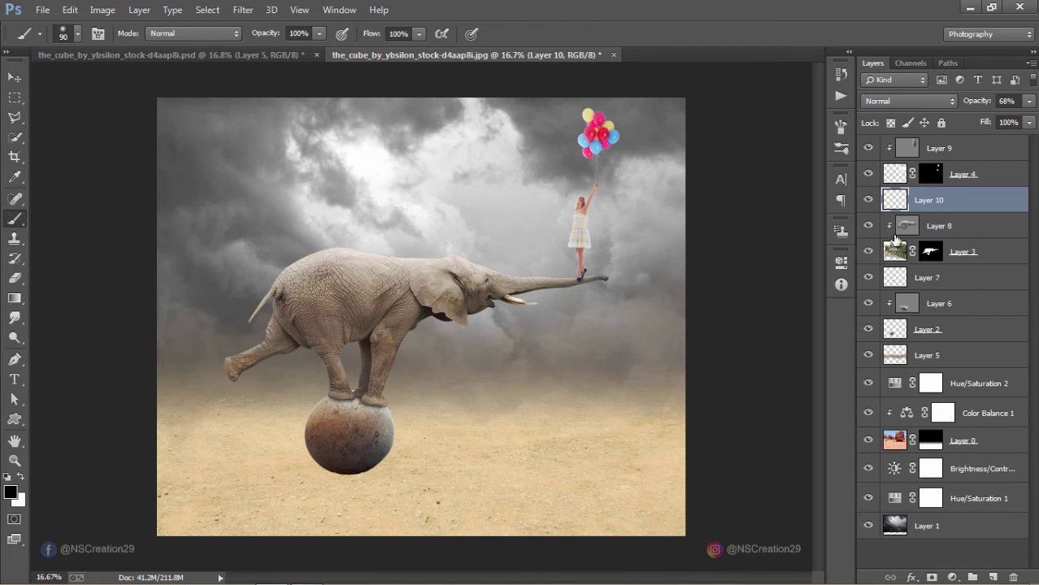
{"action": "left_click", "coordinate": [892, 210], "text": "alt"}
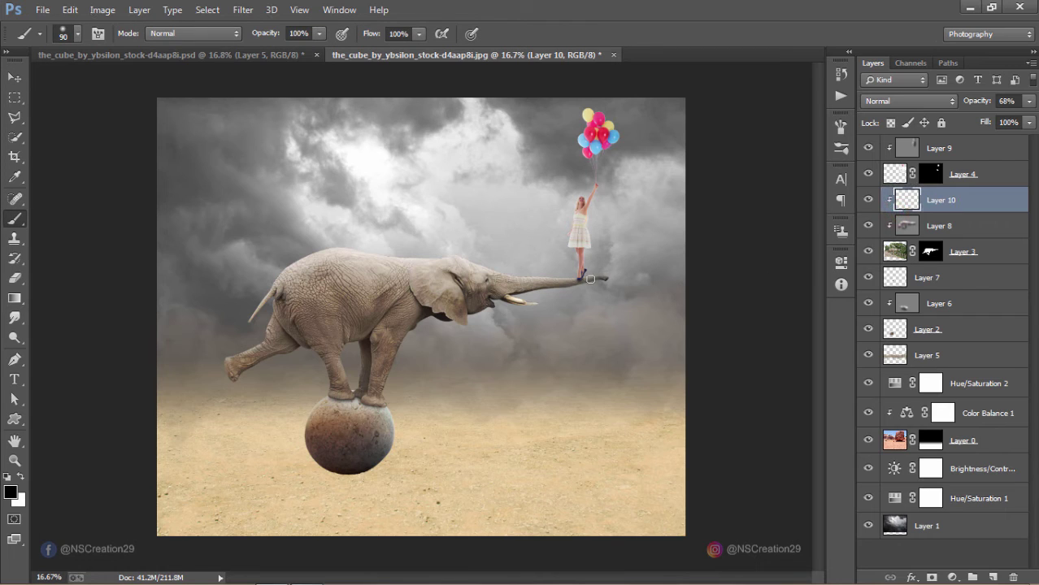
{"action": "left_click_drag", "start_coordinate": [583, 278], "coordinate": [596, 284]}
{"action": "left_click_drag", "start_coordinate": [581, 280], "coordinate": [592, 286]}
{"action": "left_click", "coordinate": [15, 77]}
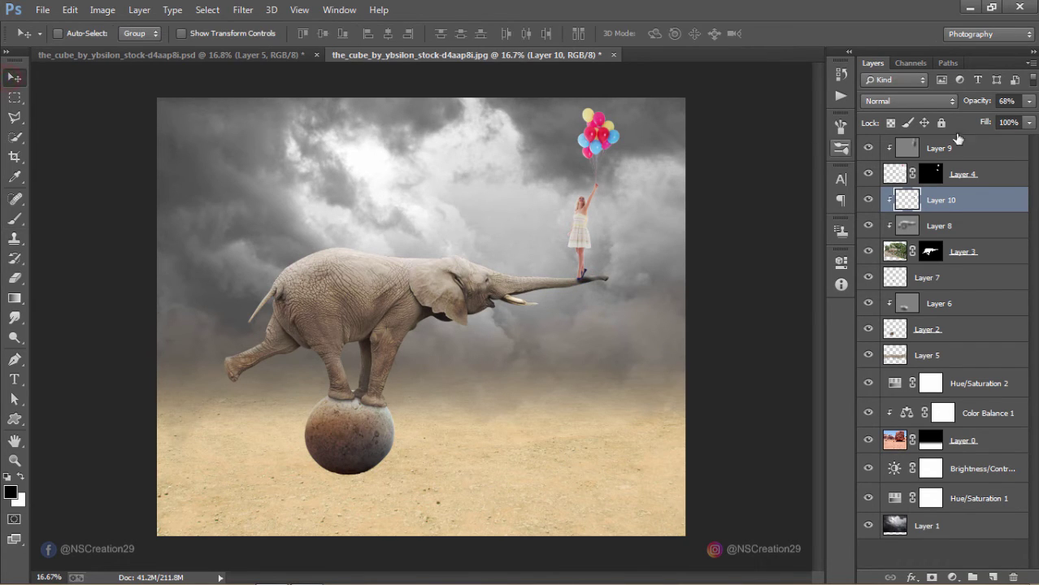
{"action": "left_click_drag", "start_coordinate": [969, 103], "coordinate": [971, 104]}
{"action": "key", "text": "Return"}
Add Layer 11 with a small dark shadow on the girl's feet at 83% opacity.
{"action": "left_click", "coordinate": [991, 577]}
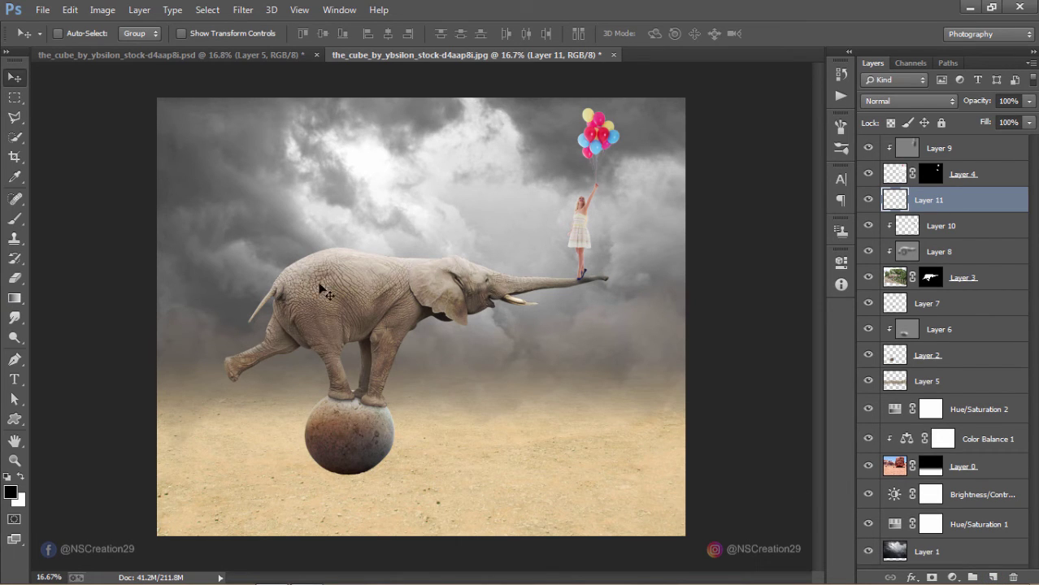
{"action": "left_click", "coordinate": [13, 221]}
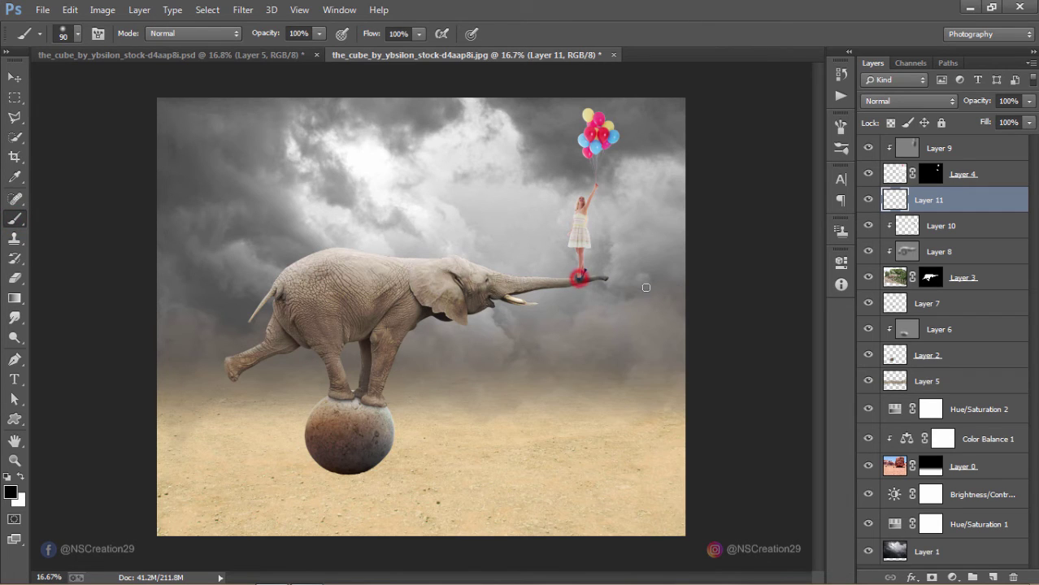
{"action": "left_click_drag", "start_coordinate": [579, 278], "coordinate": [590, 278]}
{"action": "left_click_drag", "start_coordinate": [973, 110], "coordinate": [966, 102]}
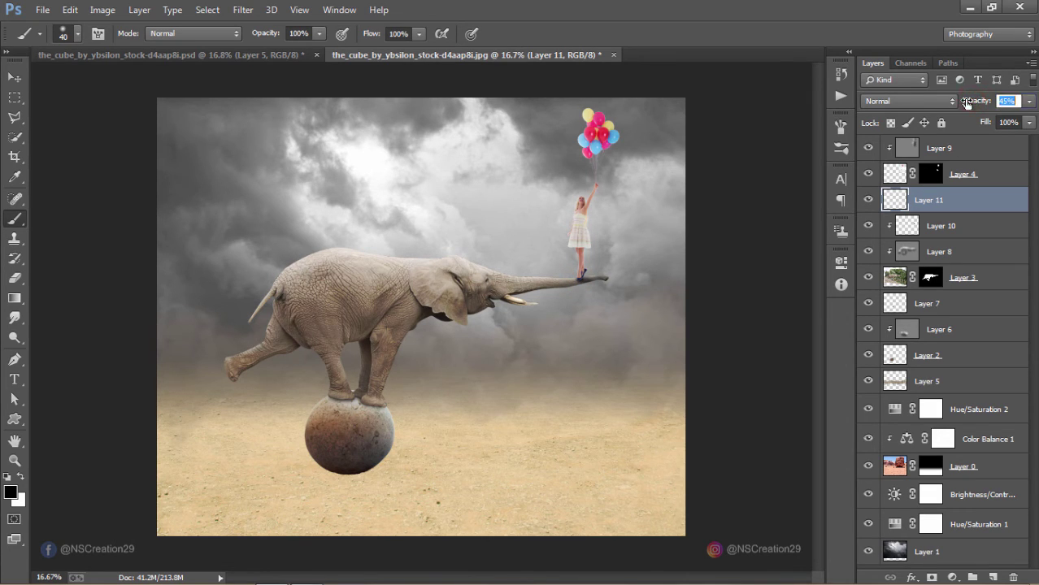
Fade Layer 10 to 38% opacity, compare it on and off, then select Layer 9.
{"action": "left_click", "coordinate": [933, 218]}
{"action": "left_click_drag", "start_coordinate": [981, 104], "coordinate": [980, 104]}
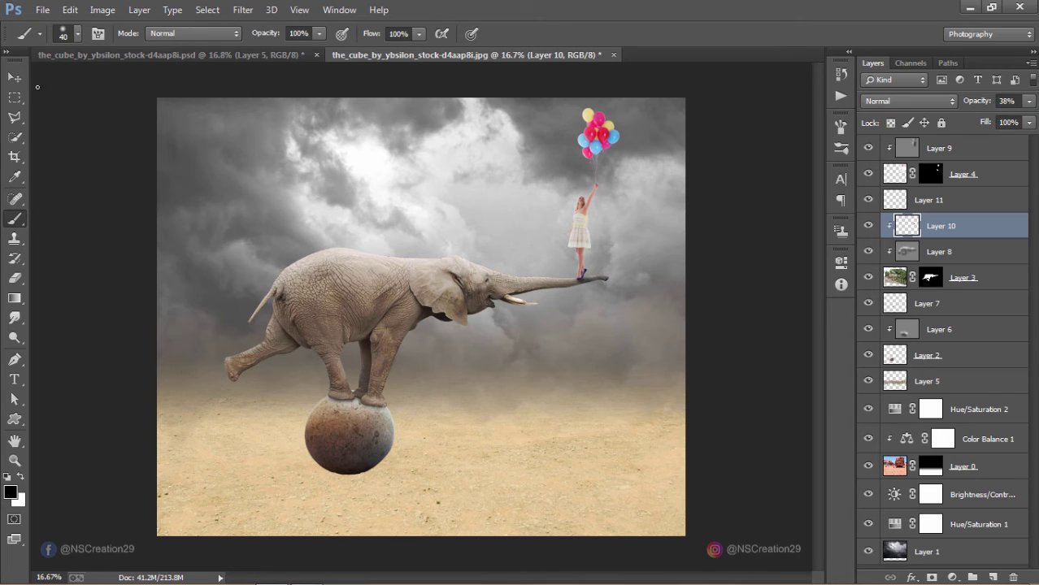
{"action": "left_click", "coordinate": [15, 77]}
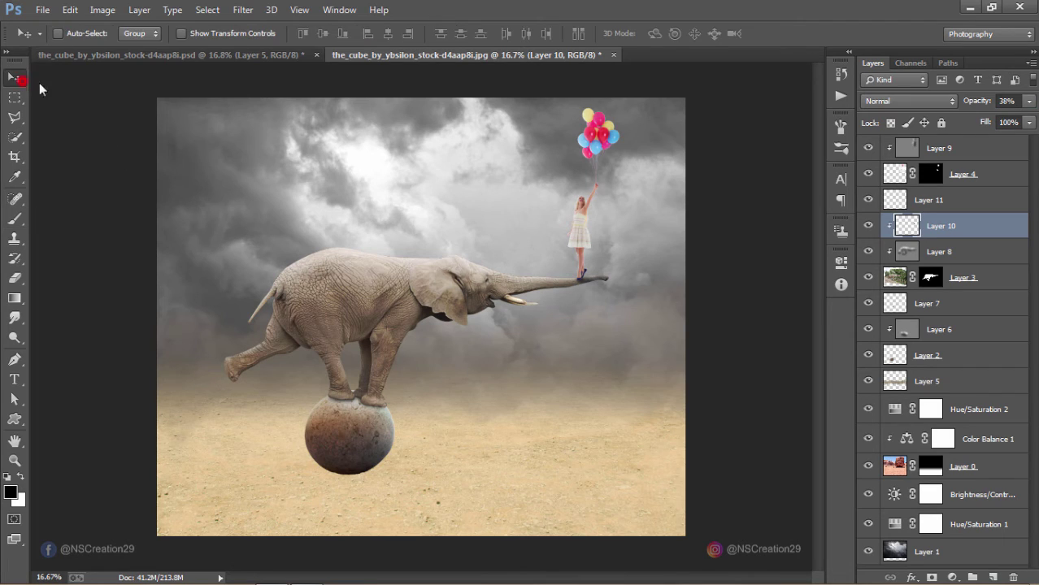
{"action": "left_click", "coordinate": [868, 227]}
{"action": "left_click", "coordinate": [867, 227]}
{"action": "left_click", "coordinate": [884, 151]}
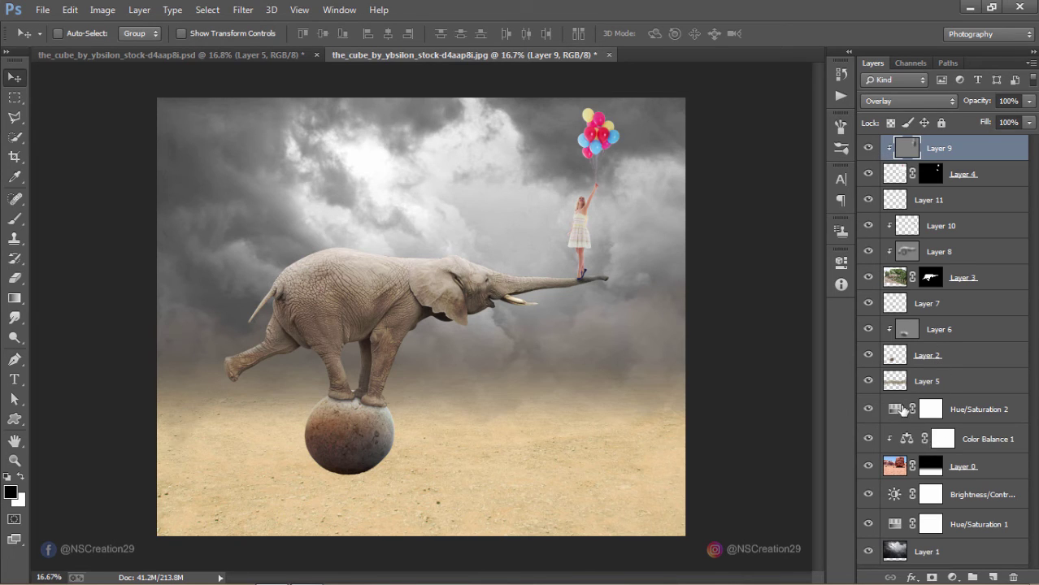
Paint a soft black shadow under the stone ball on a new layer above Layer 5 with a 600 px brush.
{"action": "left_click", "coordinate": [894, 384]}
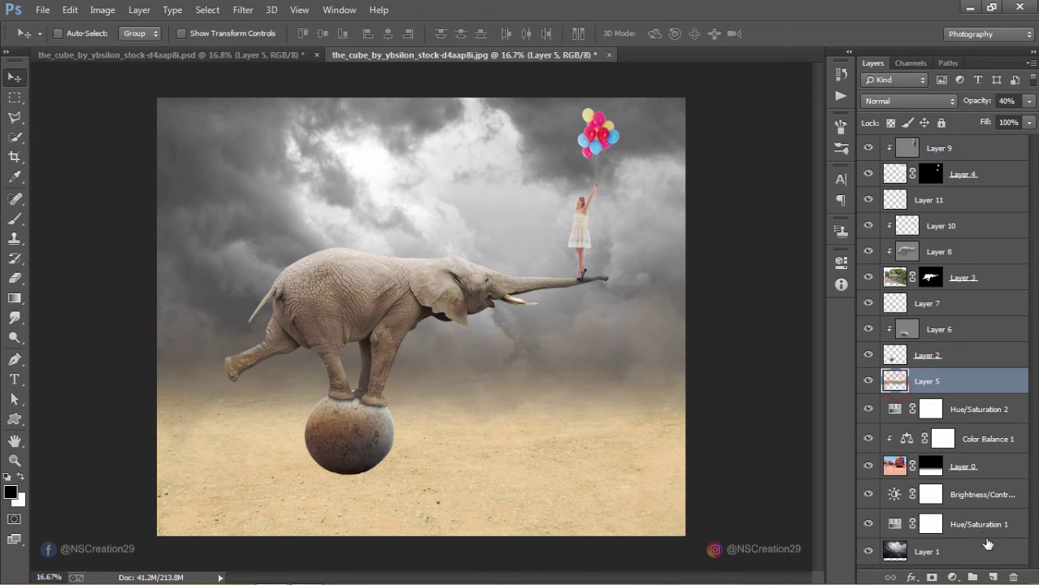
{"action": "left_click", "coordinate": [994, 577]}
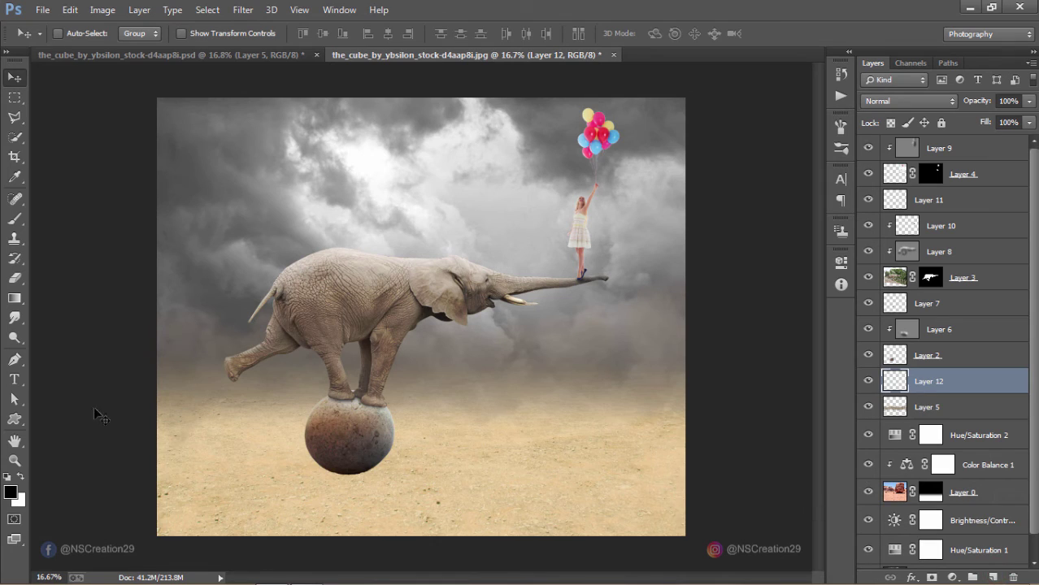
{"action": "left_click", "coordinate": [11, 221]}
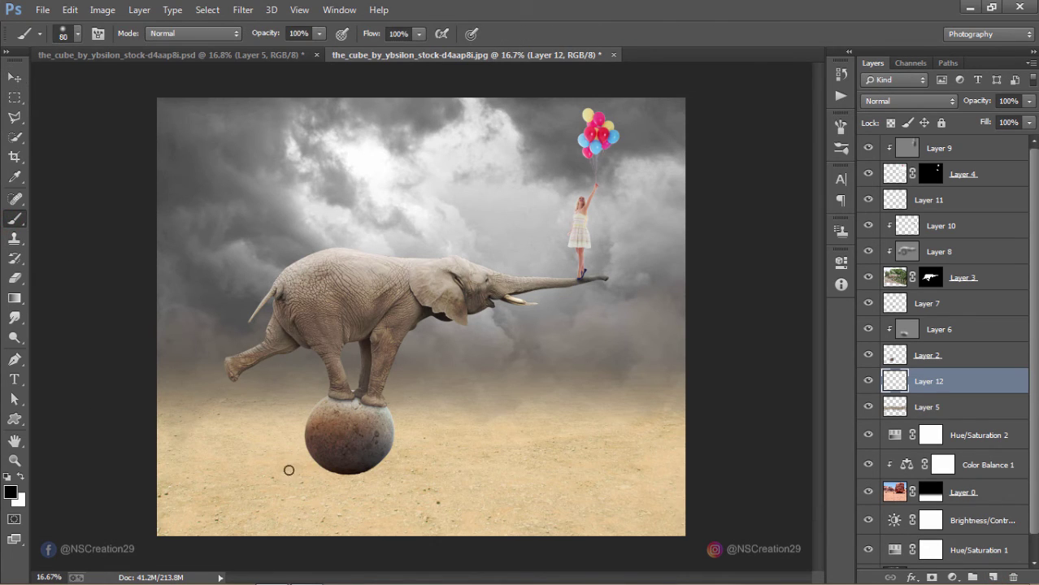
{"action": "key", "text": "bracketright"}
{"action": "key", "text": "bracketright"}
{"action": "key", "text": "bracketright"}
{"action": "key", "text": "bracketright"}
{"action": "key", "text": "bracketright"}
{"action": "key", "text": "bracketright"}
{"action": "key", "text": "bracketright"}
{"action": "key", "text": "bracketright"}
{"action": "key", "text": "bracketright"}
{"action": "key", "text": "bracketright"}
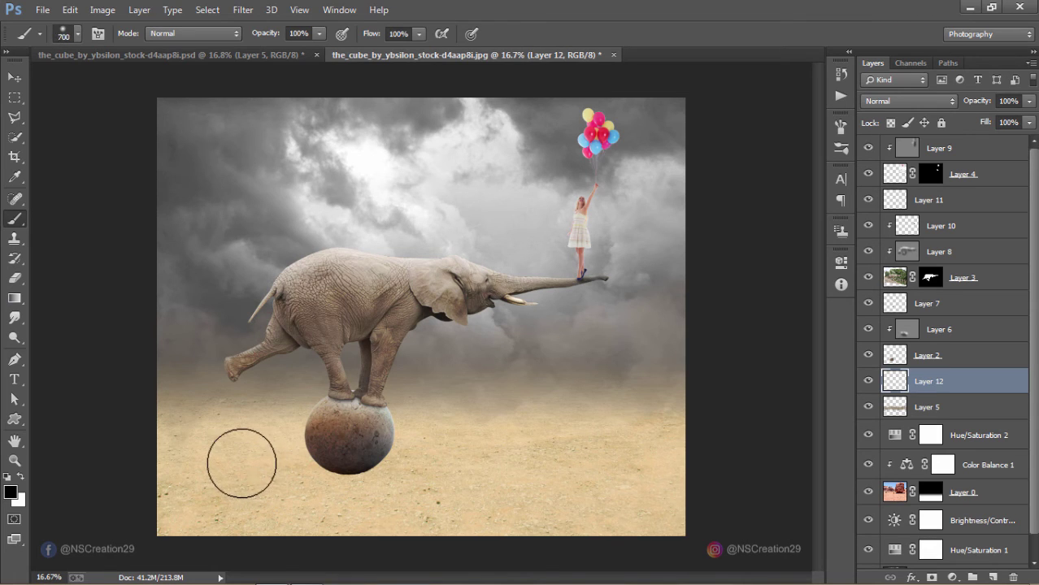
{"action": "key", "text": "bracketleft"}
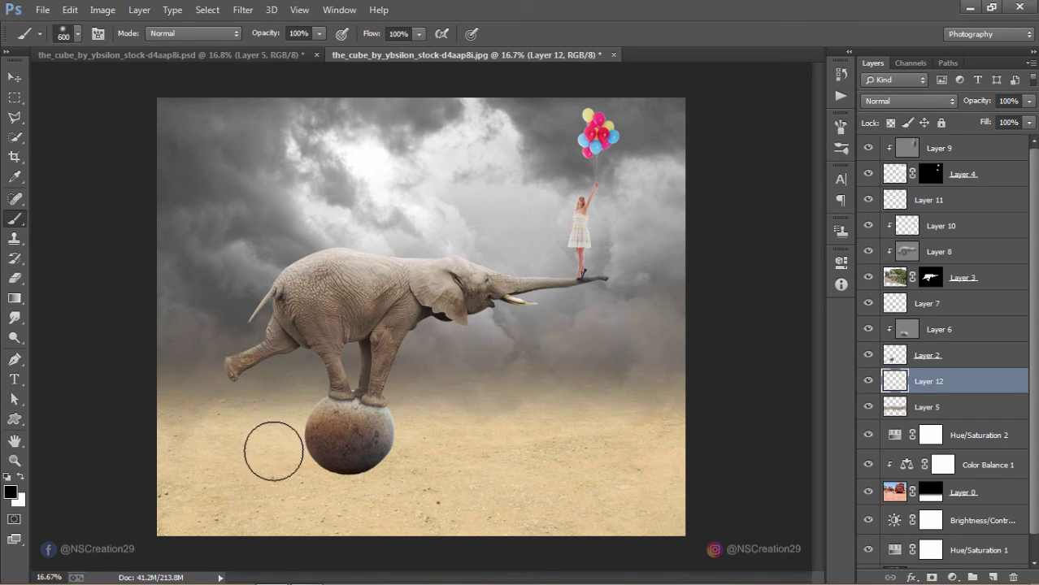
{"action": "left_click_drag", "start_coordinate": [273, 451], "coordinate": [607, 454]}
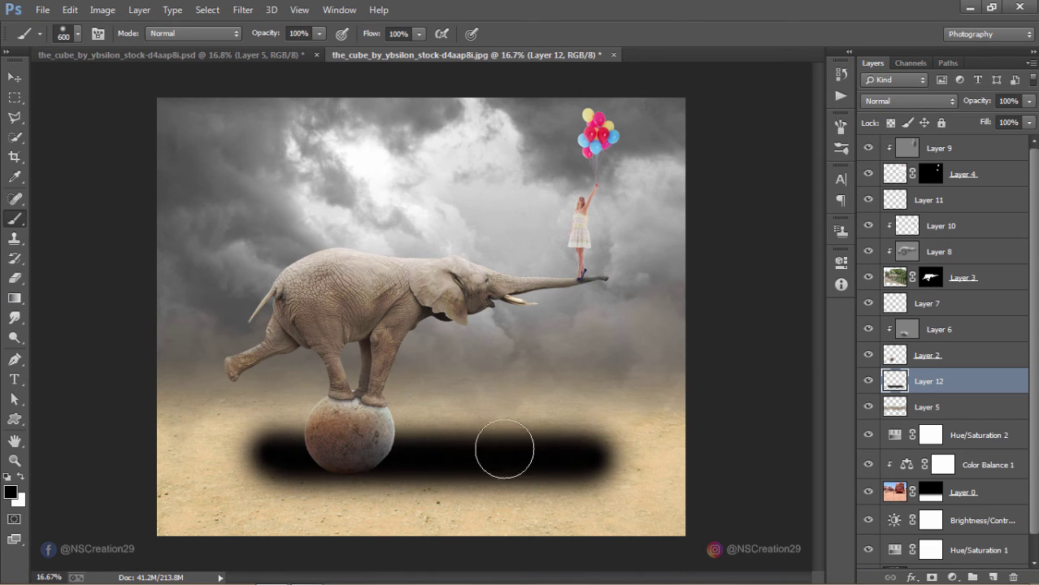
Lower the shadow, widen it to about 107%, flatten it to about 51% height, and set 52% opacity.
{"action": "left_click", "coordinate": [15, 77]}
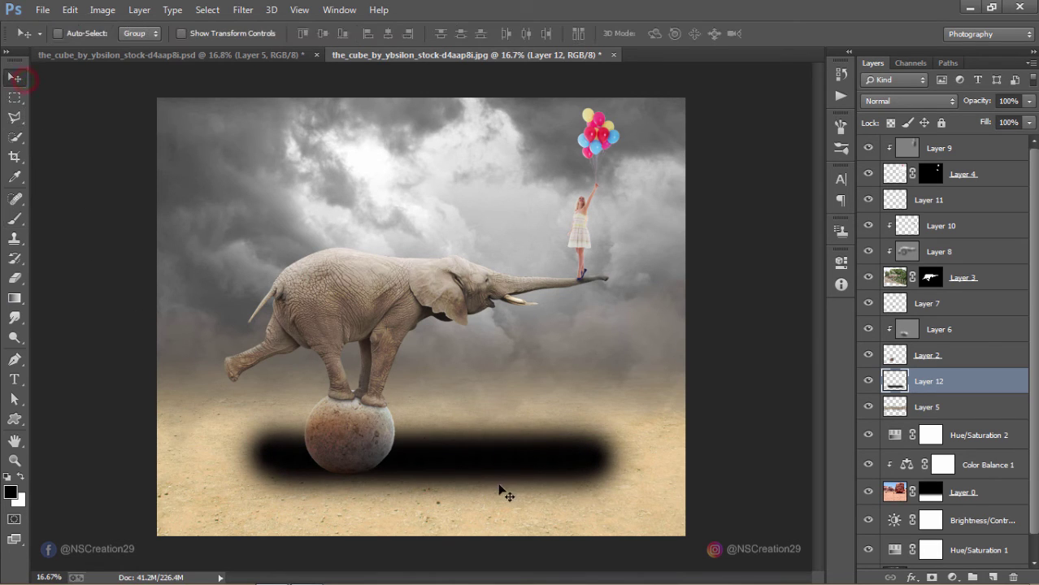
{"action": "mouse_move", "coordinate": [480, 473]}
{"action": "left_mouse_down"}
{"action": "mouse_move", "coordinate": [479, 464]}
{"action": "mouse_move", "coordinate": [494, 495]}
{"action": "mouse_move", "coordinate": [482, 511]}
{"action": "left_mouse_up"}
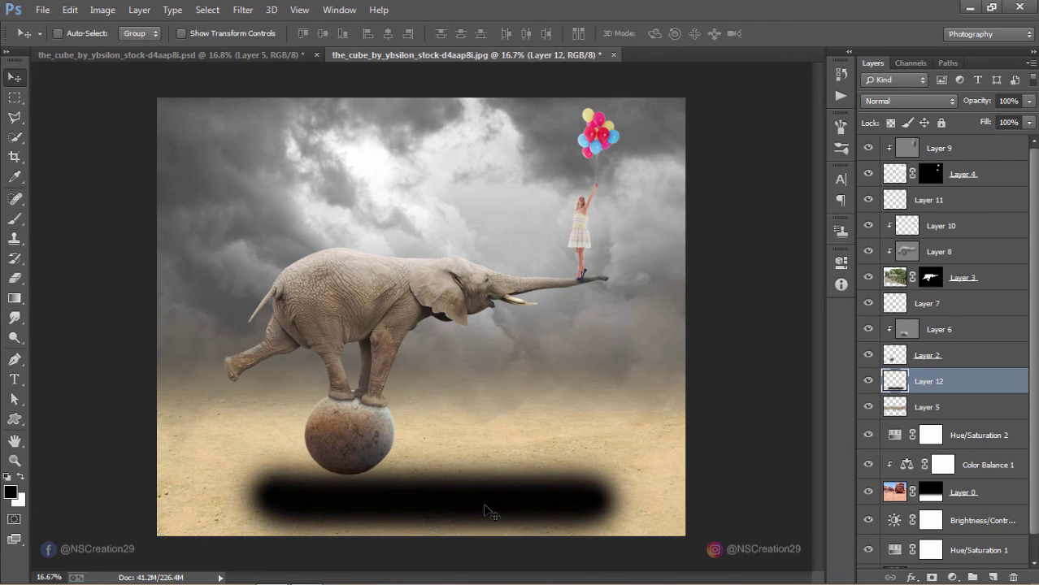
{"action": "key", "text": "ctrl+t"}
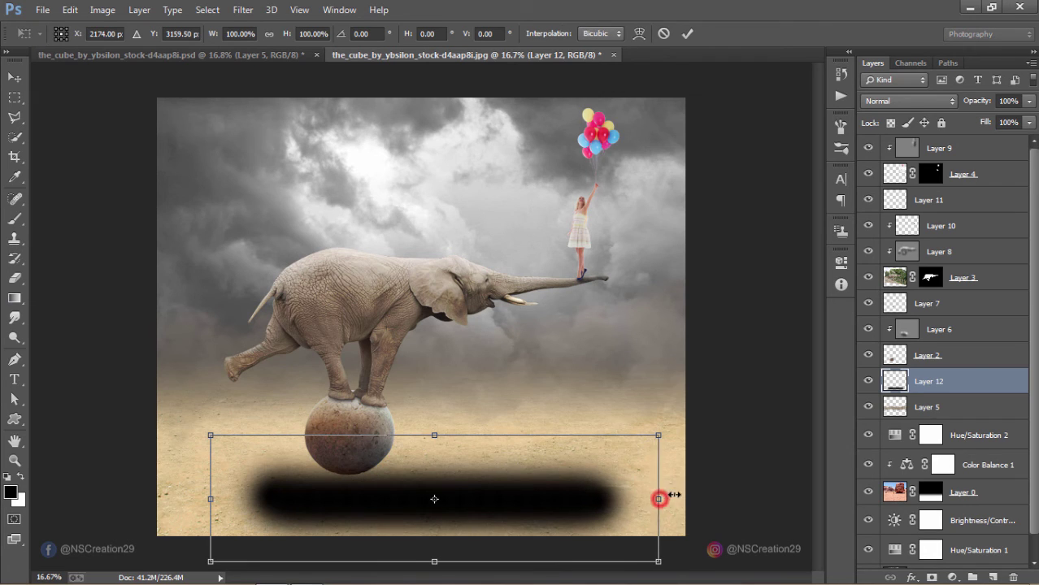
{"action": "left_click_drag", "start_coordinate": [658, 499], "coordinate": [685, 499]}
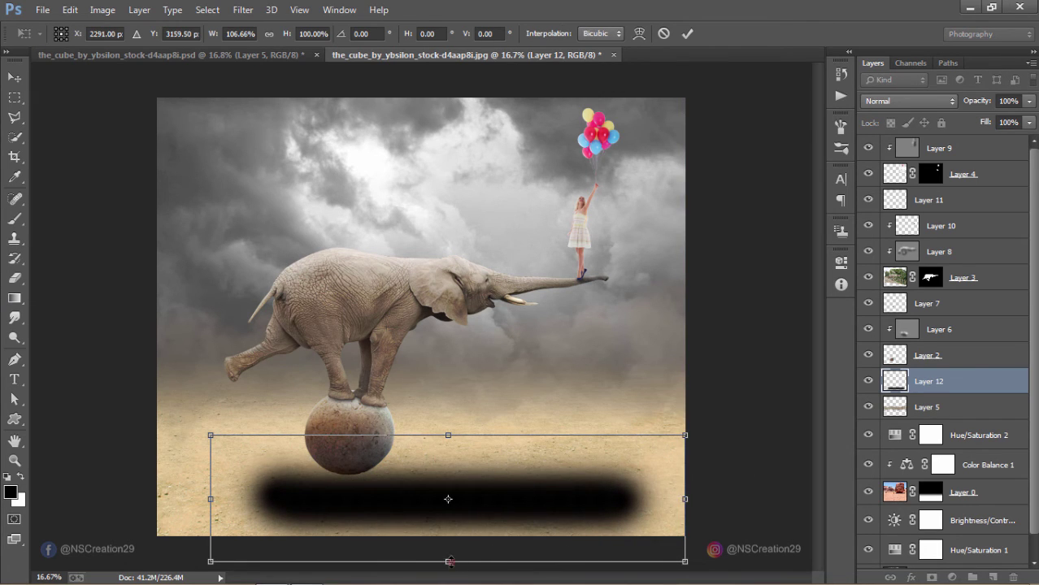
{"action": "left_click_drag", "start_coordinate": [449, 561], "coordinate": [448, 535]}
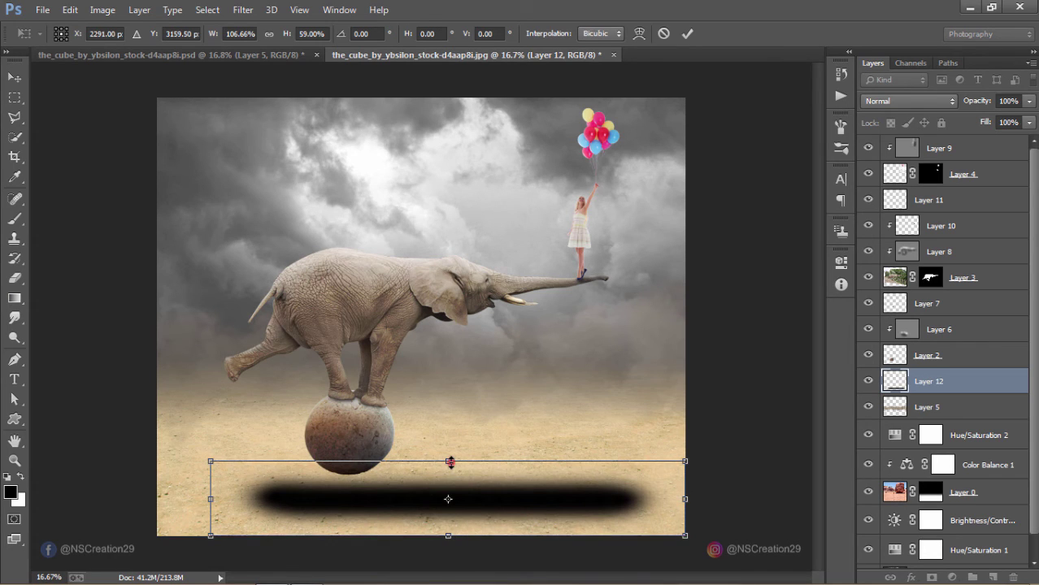
{"action": "left_click_drag", "start_coordinate": [450, 461], "coordinate": [449, 466]}
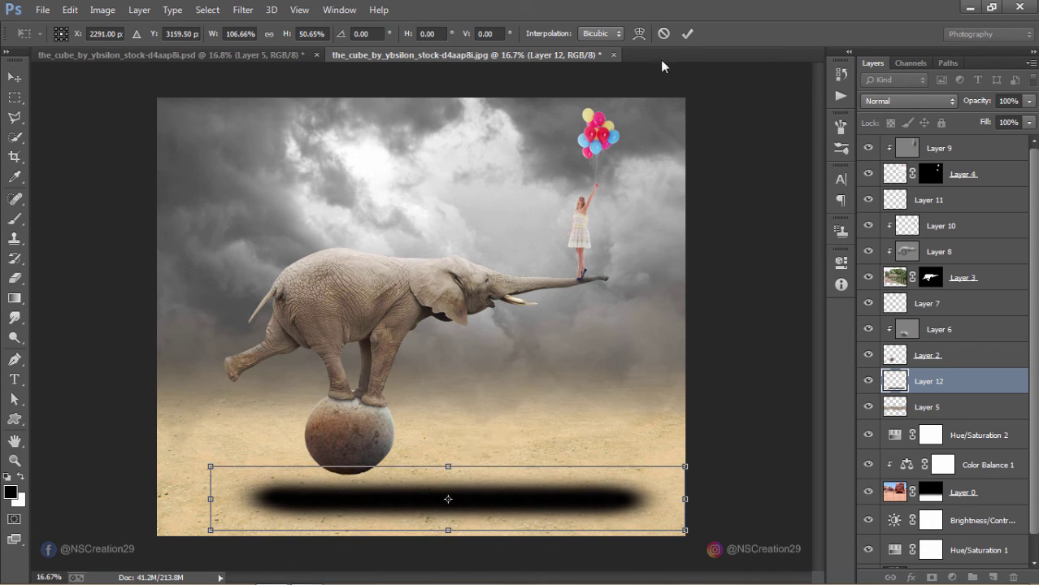
{"action": "left_click", "coordinate": [683, 36]}
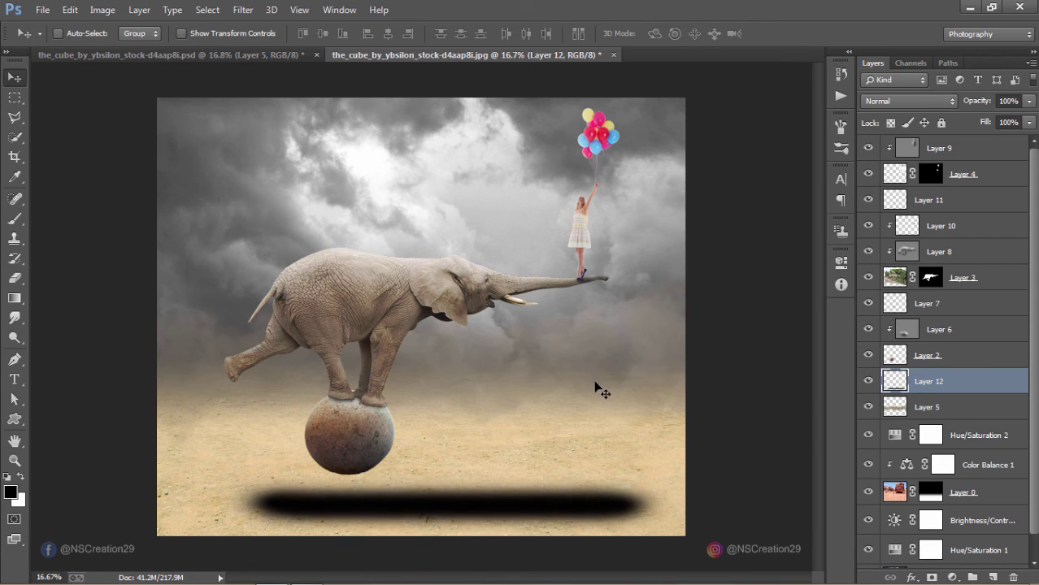
{"action": "mouse_move", "coordinate": [976, 100]}
{"action": "left_mouse_down"}
{"action": "mouse_move", "coordinate": [952, 101]}
{"action": "mouse_move", "coordinate": [973, 101]}
{"action": "left_mouse_up"}
{"action": "left_click", "coordinate": [218, 367]}
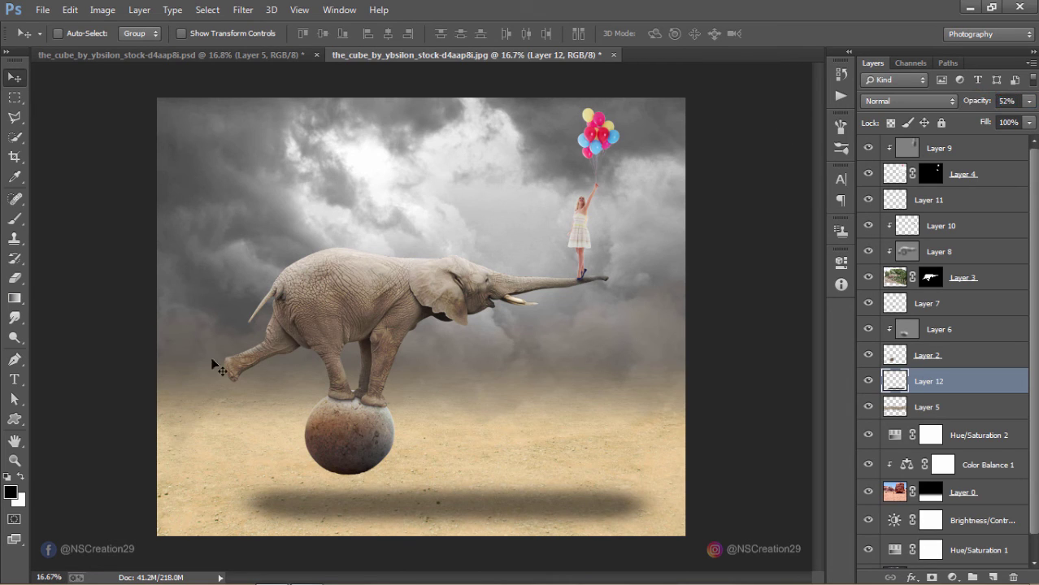
Softly fade the ground shadow's edges with a 1100 px eraser at 35% strength.
{"action": "left_click", "coordinate": [14, 278]}
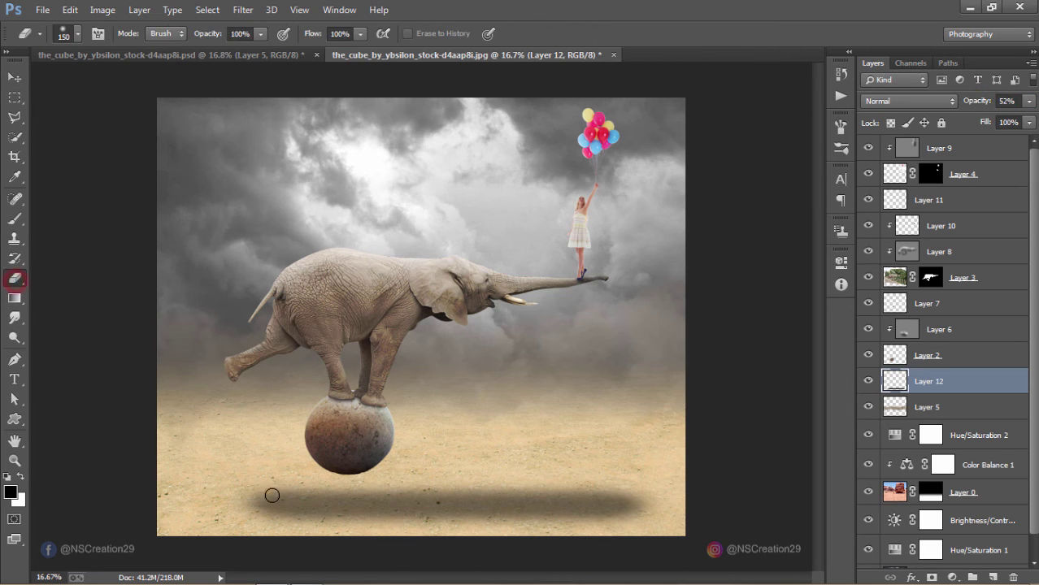
{"action": "key", "text": "bracketright"}
{"action": "key", "text": "bracketright"}
{"action": "key", "text": "bracketright"}
{"action": "key", "text": "bracketright"}
{"action": "key", "text": "bracketright"}
{"action": "key", "text": "bracketright"}
{"action": "mouse_move", "coordinate": [209, 34]}
{"action": "left_mouse_down"}
{"action": "mouse_move", "coordinate": [153, 38]}
{"action": "mouse_move", "coordinate": [163, 41]}
{"action": "left_mouse_up"}
{"action": "left_click", "coordinate": [286, 536]}
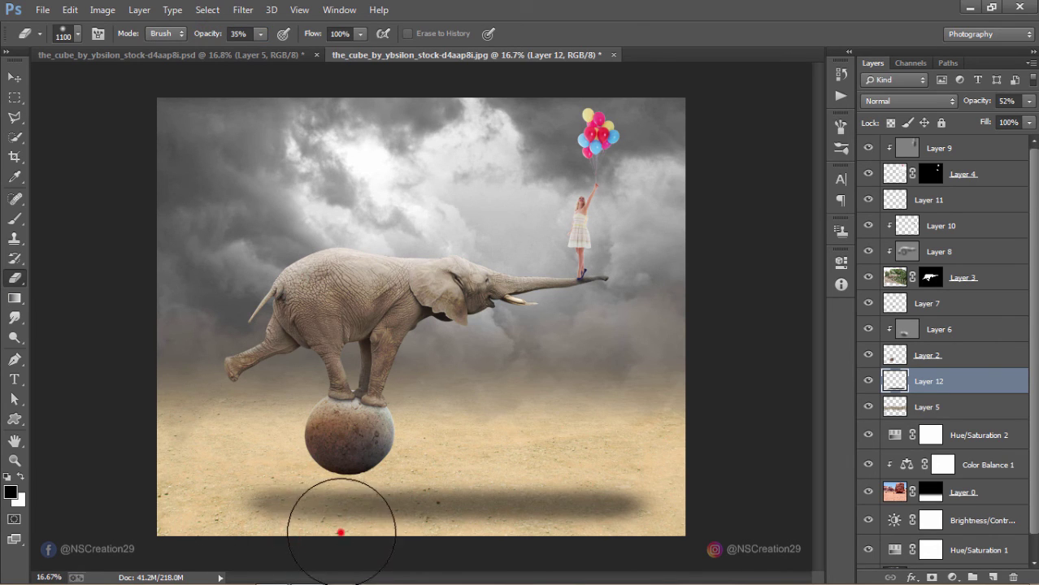
{"action": "left_click_drag", "start_coordinate": [340, 533], "coordinate": [455, 512]}
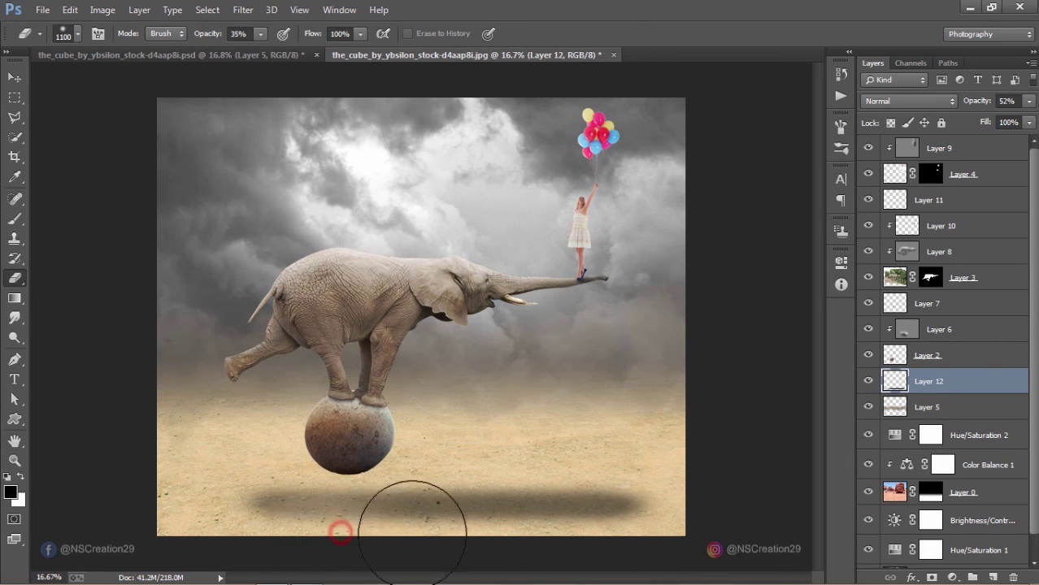
{"action": "left_click", "coordinate": [492, 457]}
{"action": "mouse_move", "coordinate": [512, 457]}
{"action": "left_mouse_down"}
{"action": "mouse_move", "coordinate": [555, 439]}
{"action": "mouse_move", "coordinate": [622, 450]}
{"action": "left_mouse_up"}
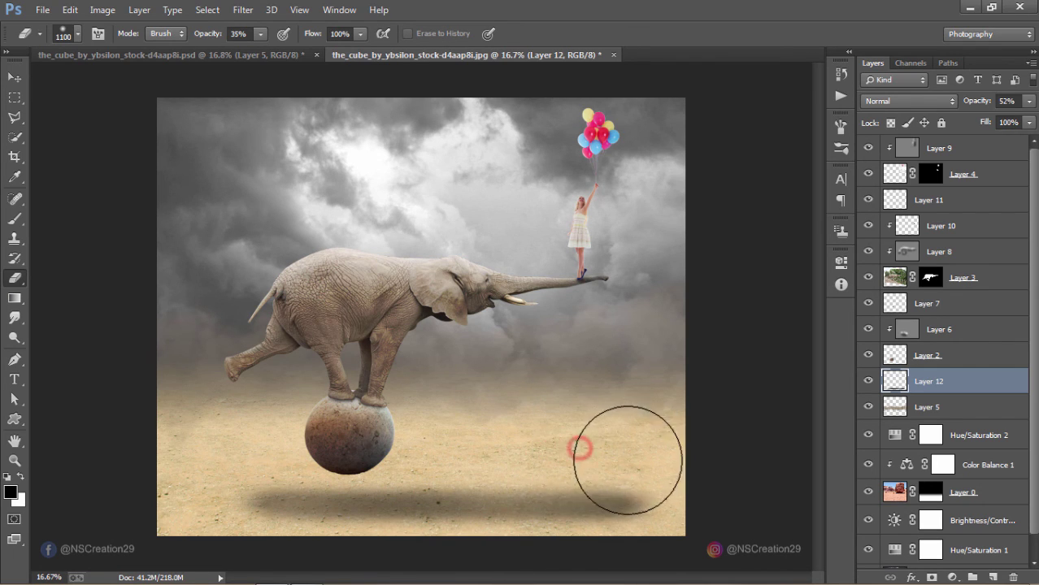
{"action": "left_click", "coordinate": [626, 459]}
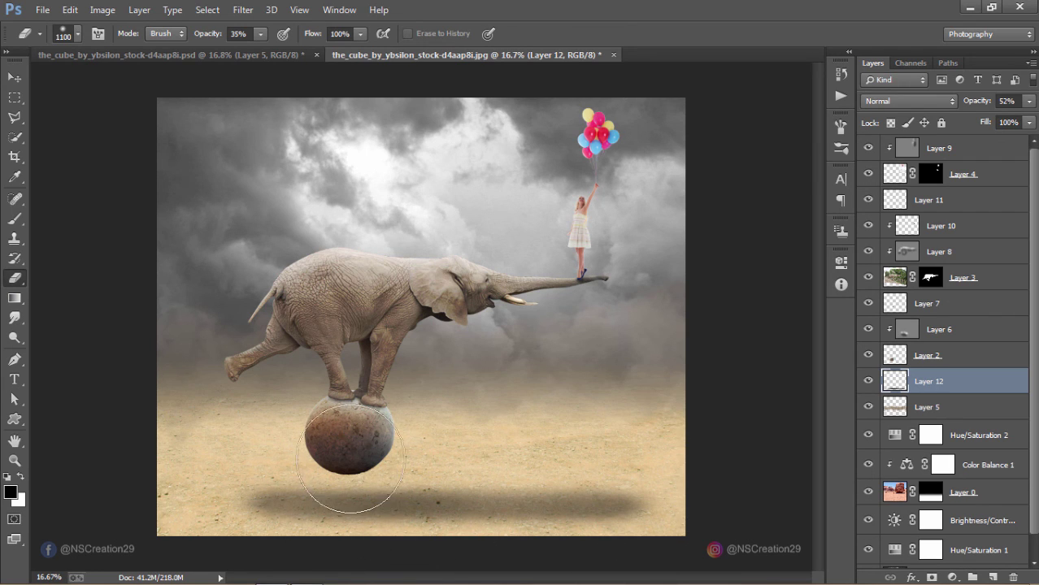
{"action": "left_click_drag", "start_coordinate": [417, 559], "coordinate": [292, 557]}
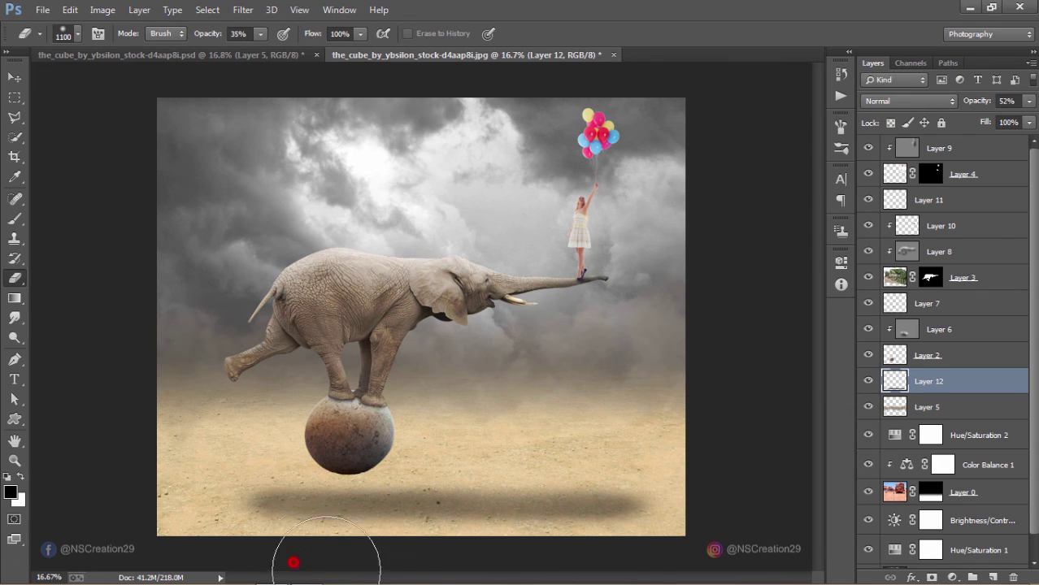
{"action": "left_click", "coordinate": [602, 551]}
Stamp all visible layers into Layer 13 and open it in Color Efex Pro 4.
{"action": "key", "text": "ctrl+shift+alt+e"}
{"action": "key", "text": "v"}
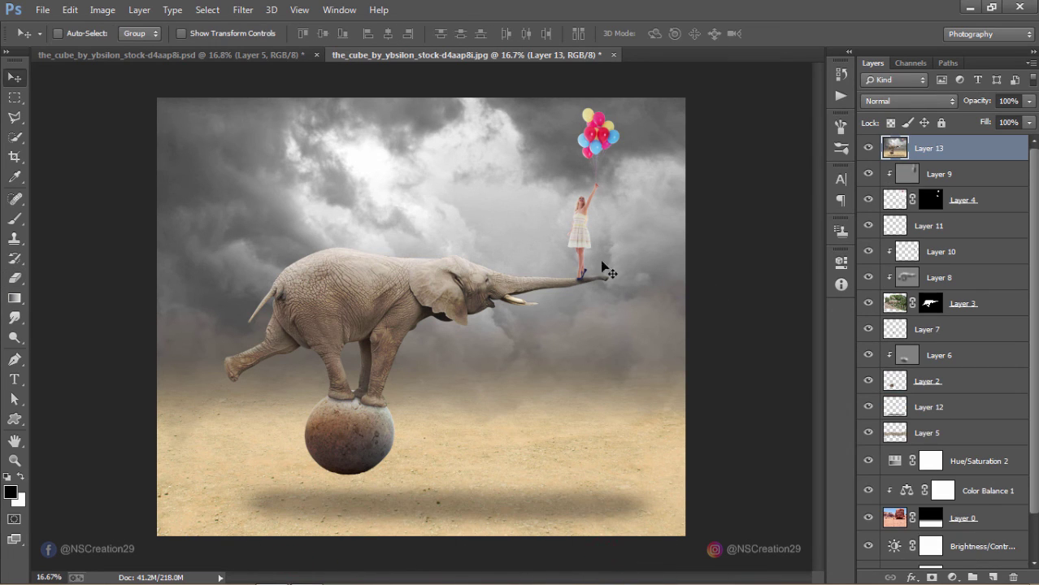
{"action": "left_click", "coordinate": [242, 10]}
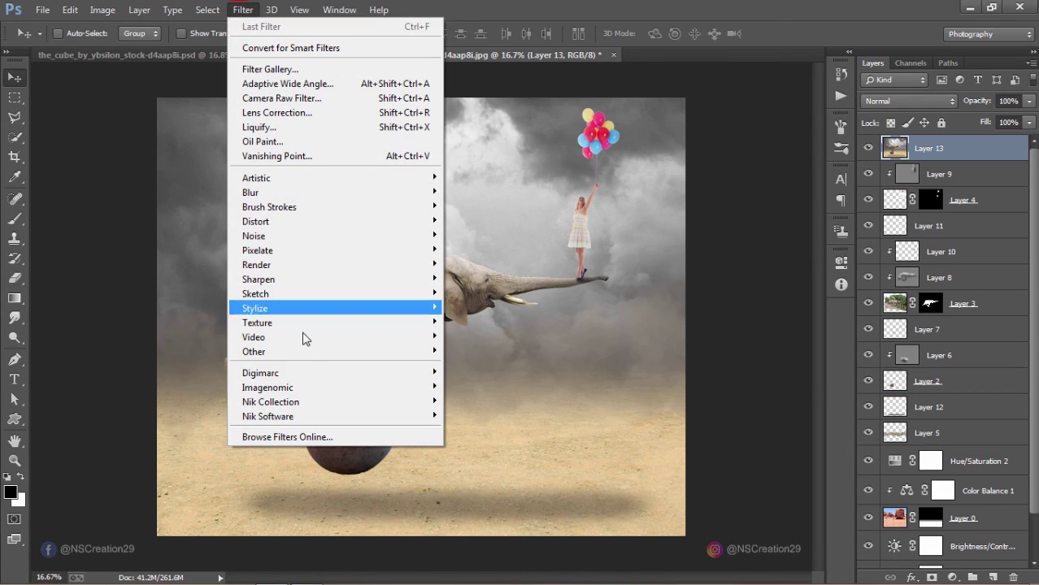
{"action": "mouse_move", "coordinate": [271, 401]}
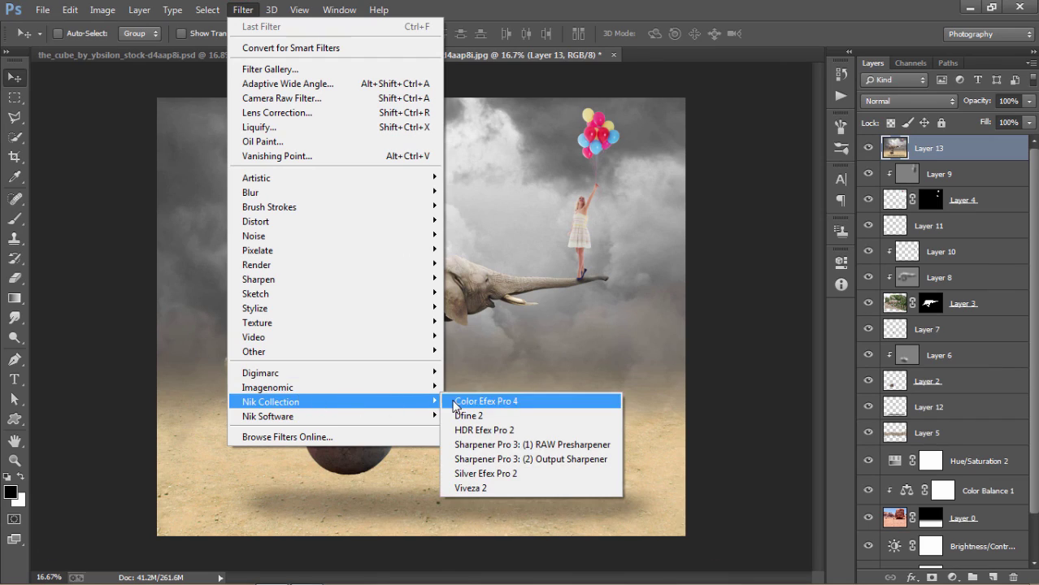
{"action": "left_click", "coordinate": [455, 400]}
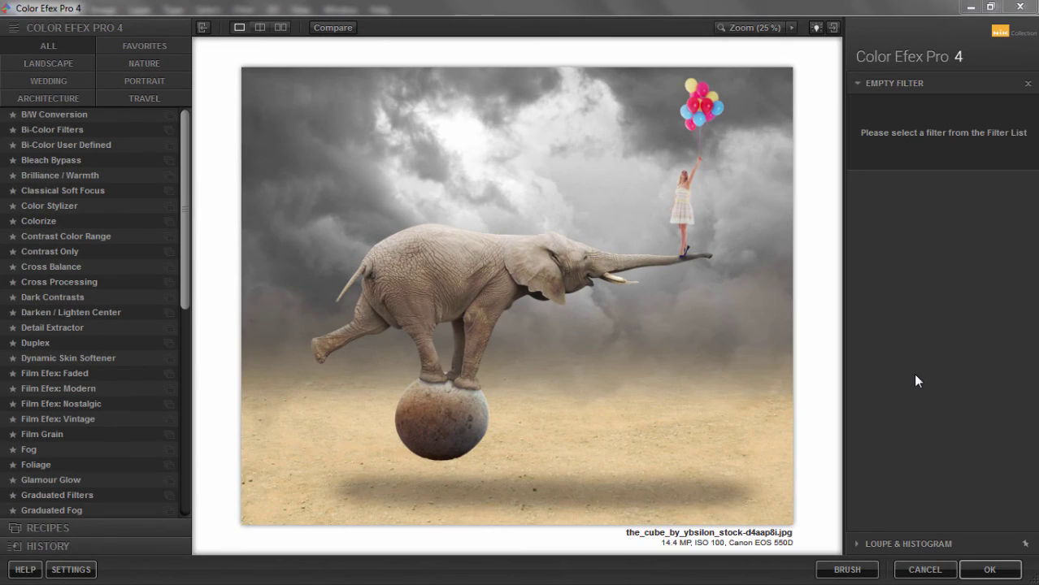
Apply the Cross Processing filter with method Y06.
{"action": "left_click", "coordinate": [915, 378]}
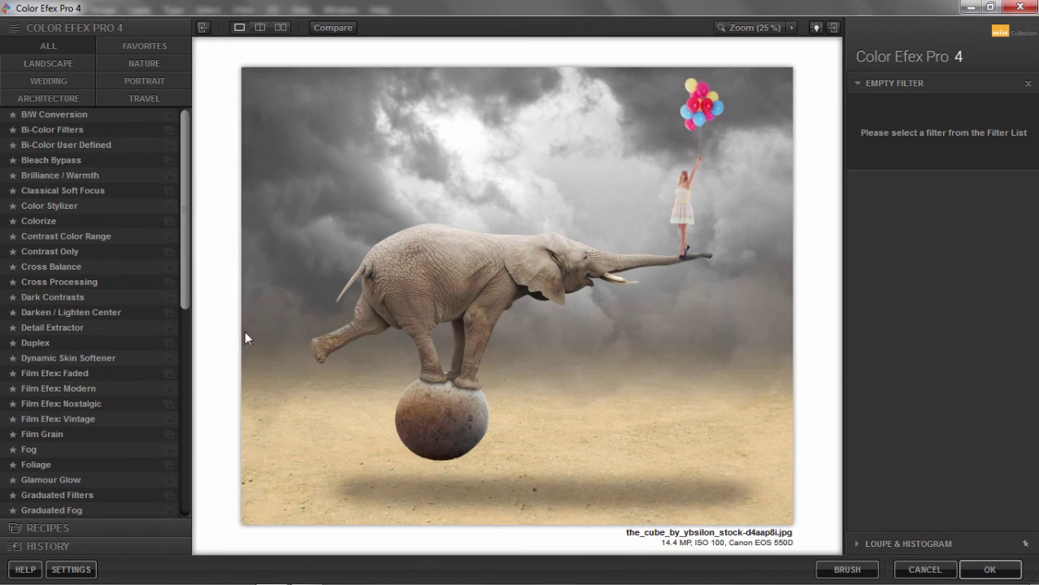
{"action": "left_click", "coordinate": [136, 282]}
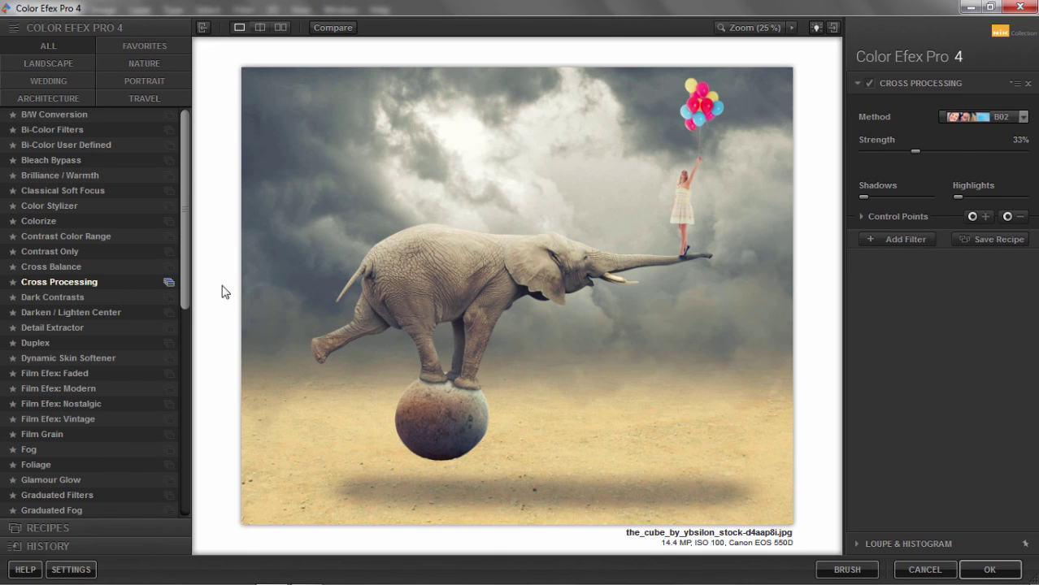
{"action": "left_click", "coordinate": [942, 117]}
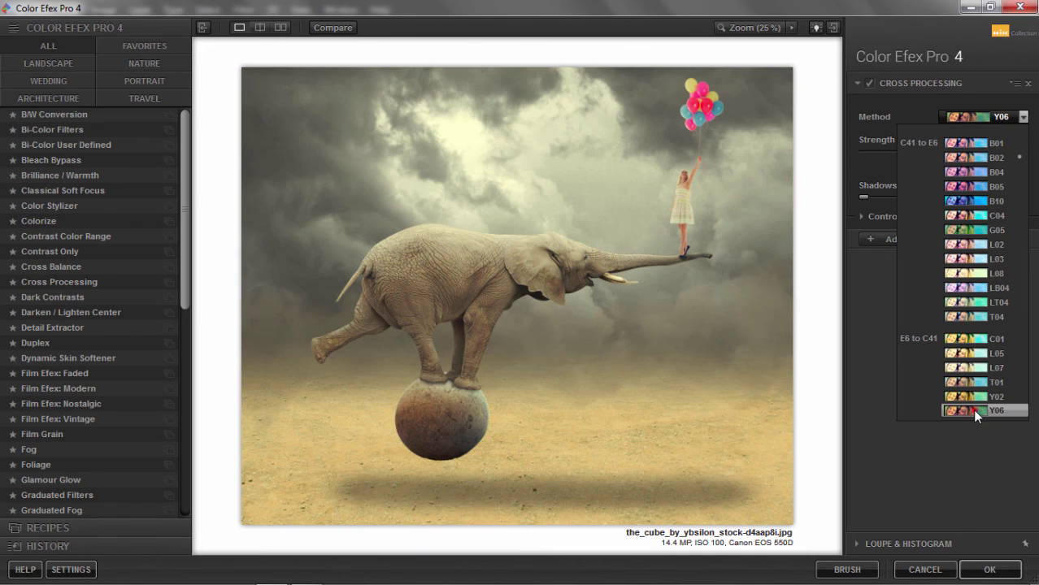
{"action": "left_click", "coordinate": [972, 409]}
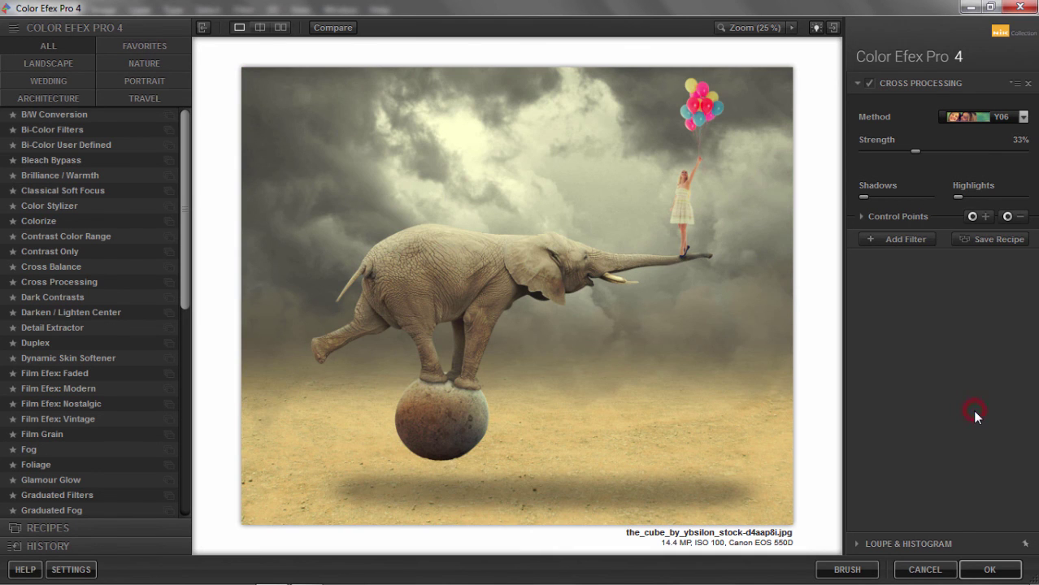
Add a Darken / Lighten Center vignette, compare both filters on and off, and apply the grade.
{"action": "left_click", "coordinate": [892, 239]}
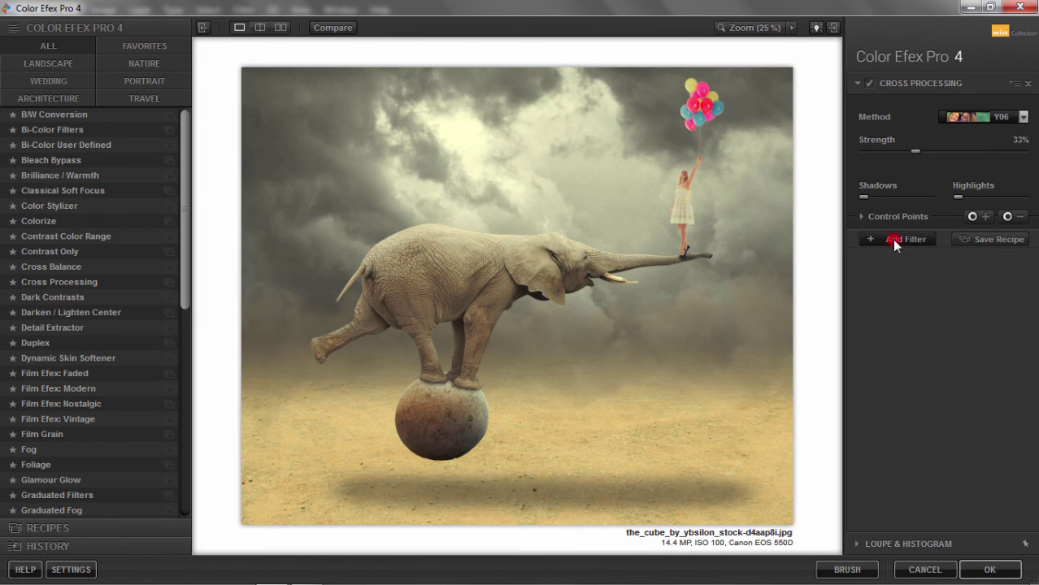
{"action": "left_click", "coordinate": [870, 85]}
{"action": "left_click", "coordinate": [870, 85]}
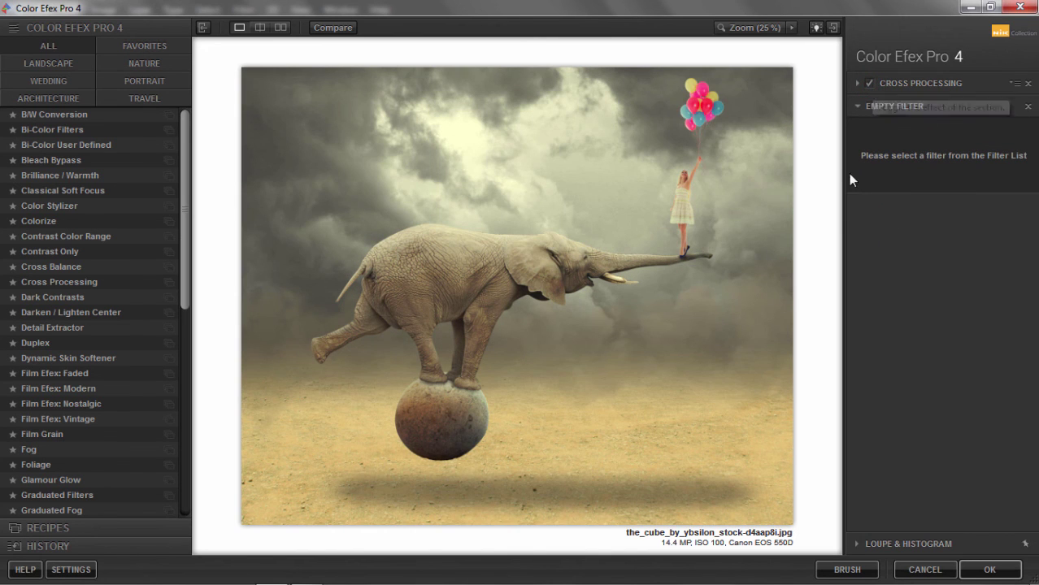
{"action": "left_click", "coordinate": [130, 313]}
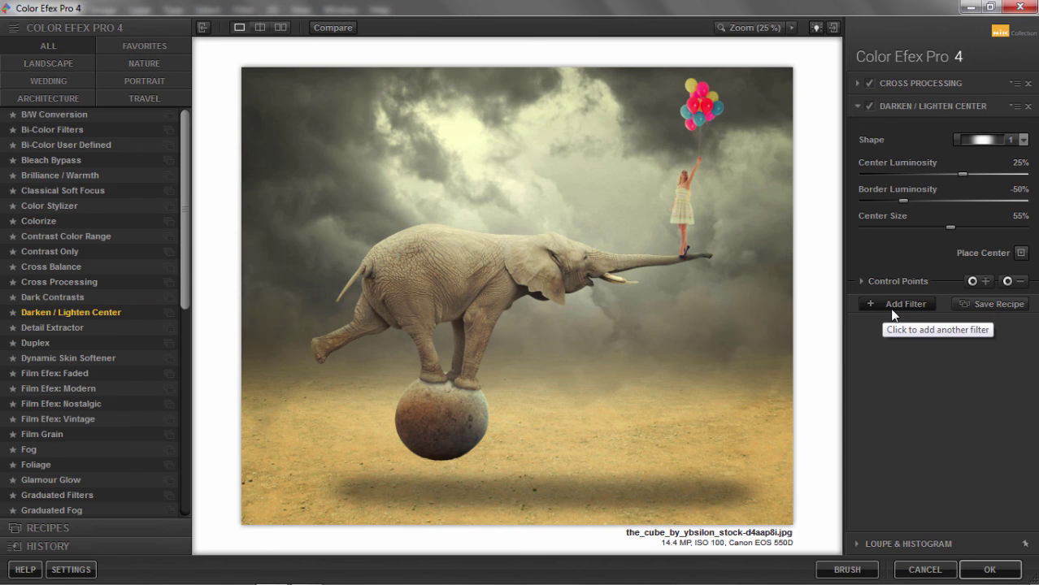
{"action": "left_click", "coordinate": [892, 312]}
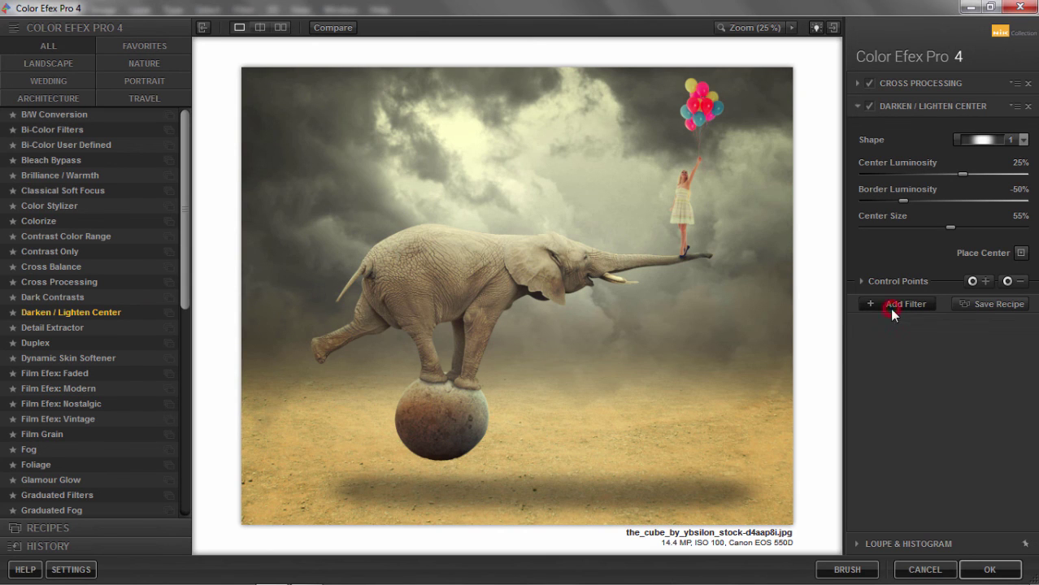
{"action": "left_click", "coordinate": [868, 109]}
{"action": "left_click", "coordinate": [868, 108]}
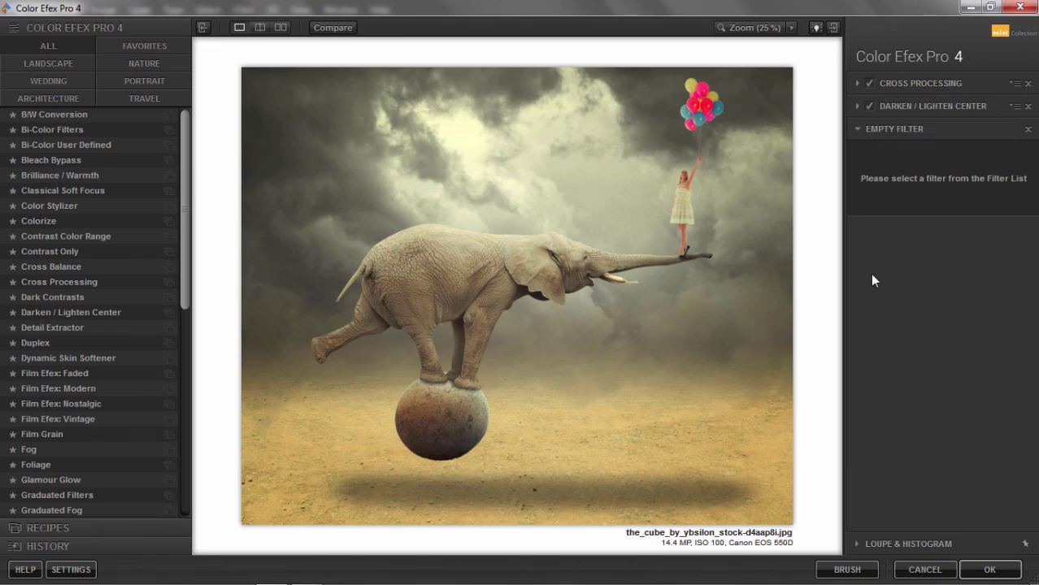
{"action": "left_click", "coordinate": [993, 568]}
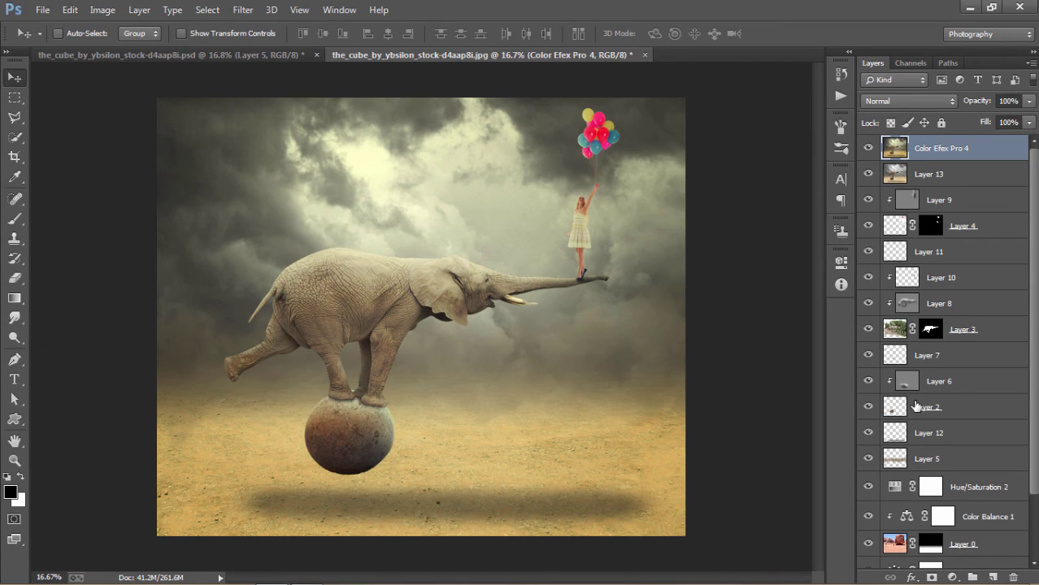
Review the finished composite with the warm grade on the top Color Efex Pro 4 layer.
{"action": "left_click", "coordinate": [589, 254]}
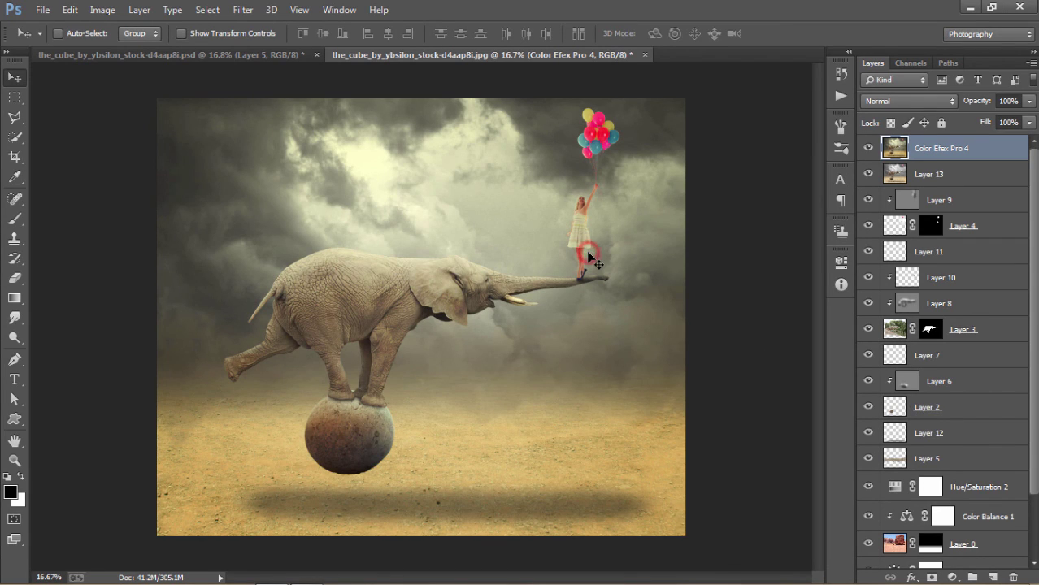